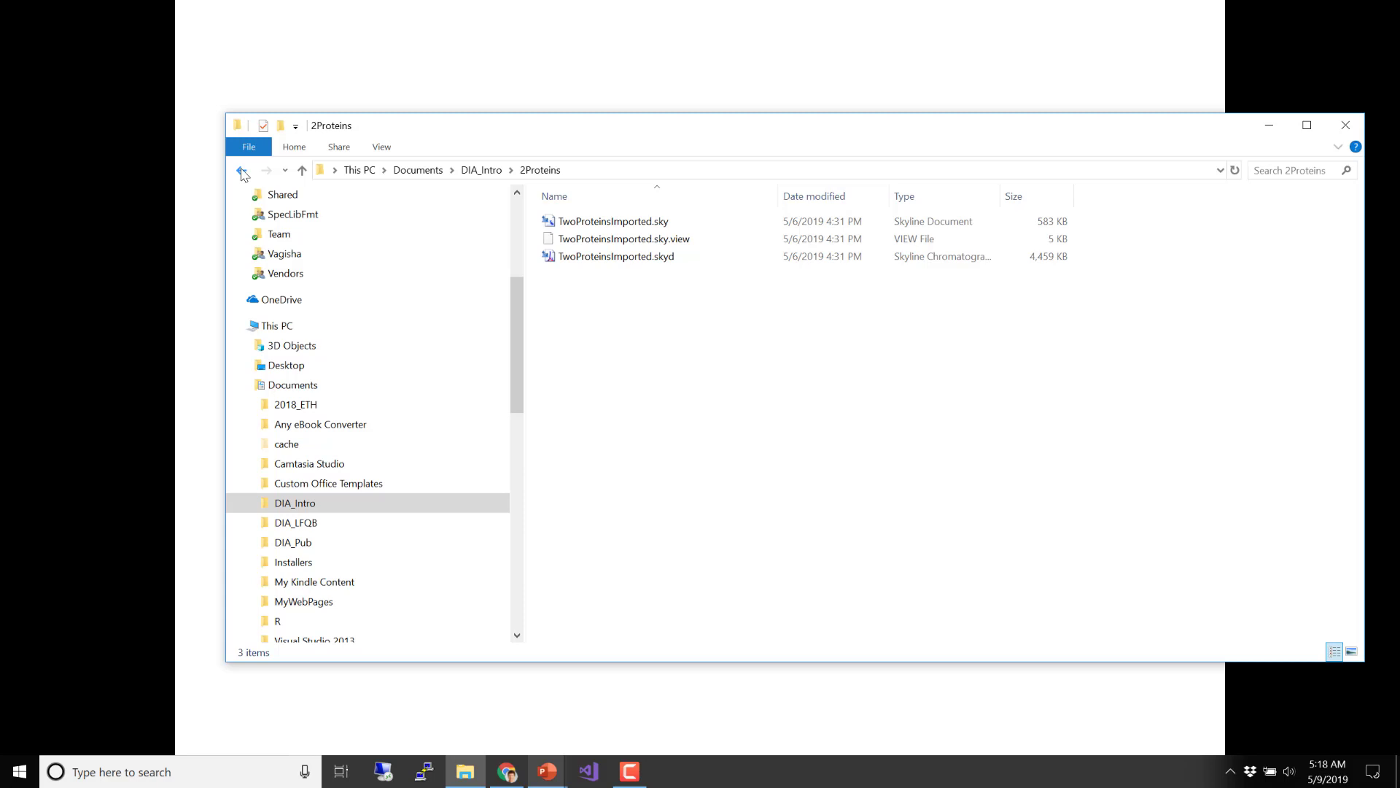
- Look through the contents of the DIA_tutorial folder inside DIA_Intro
click(480, 172)
double_click(622, 243)
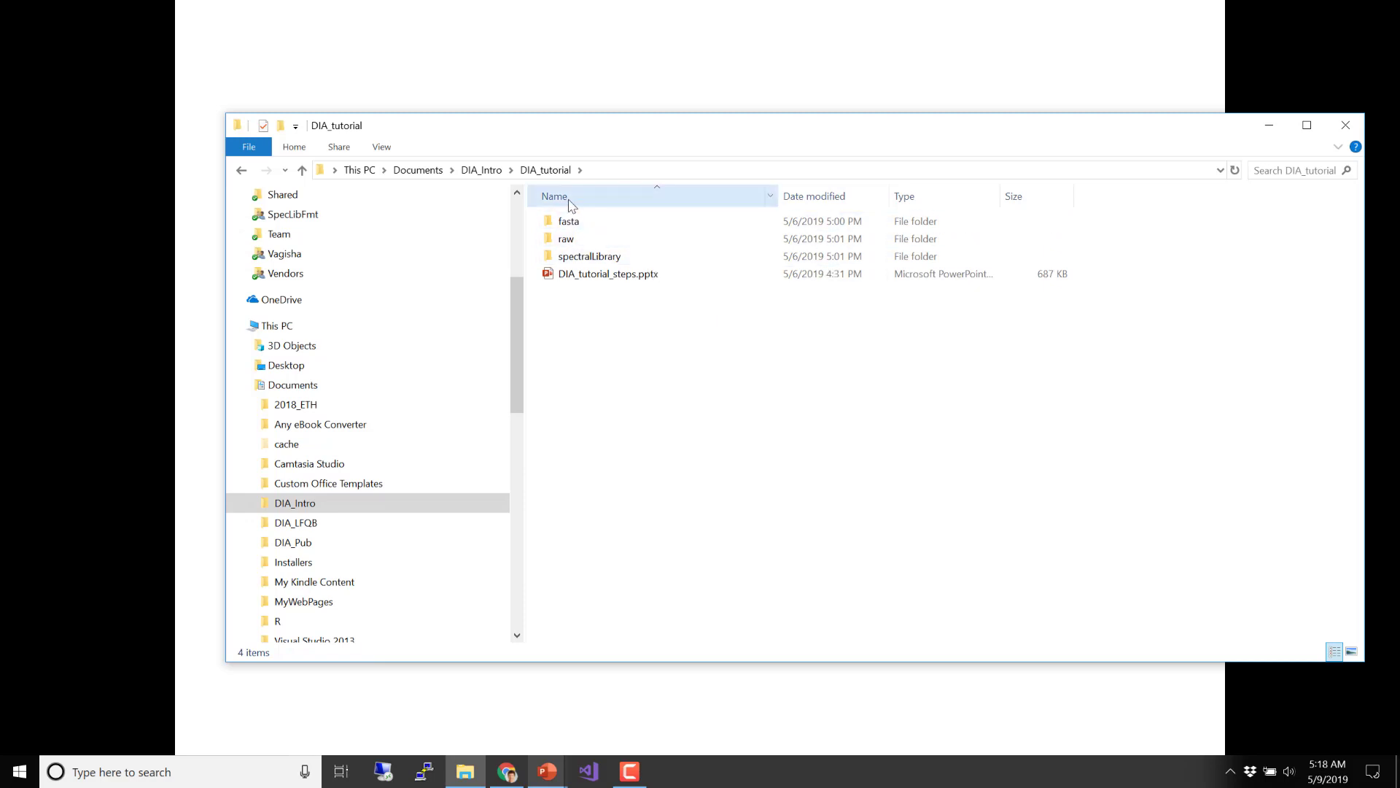
click(536, 177)
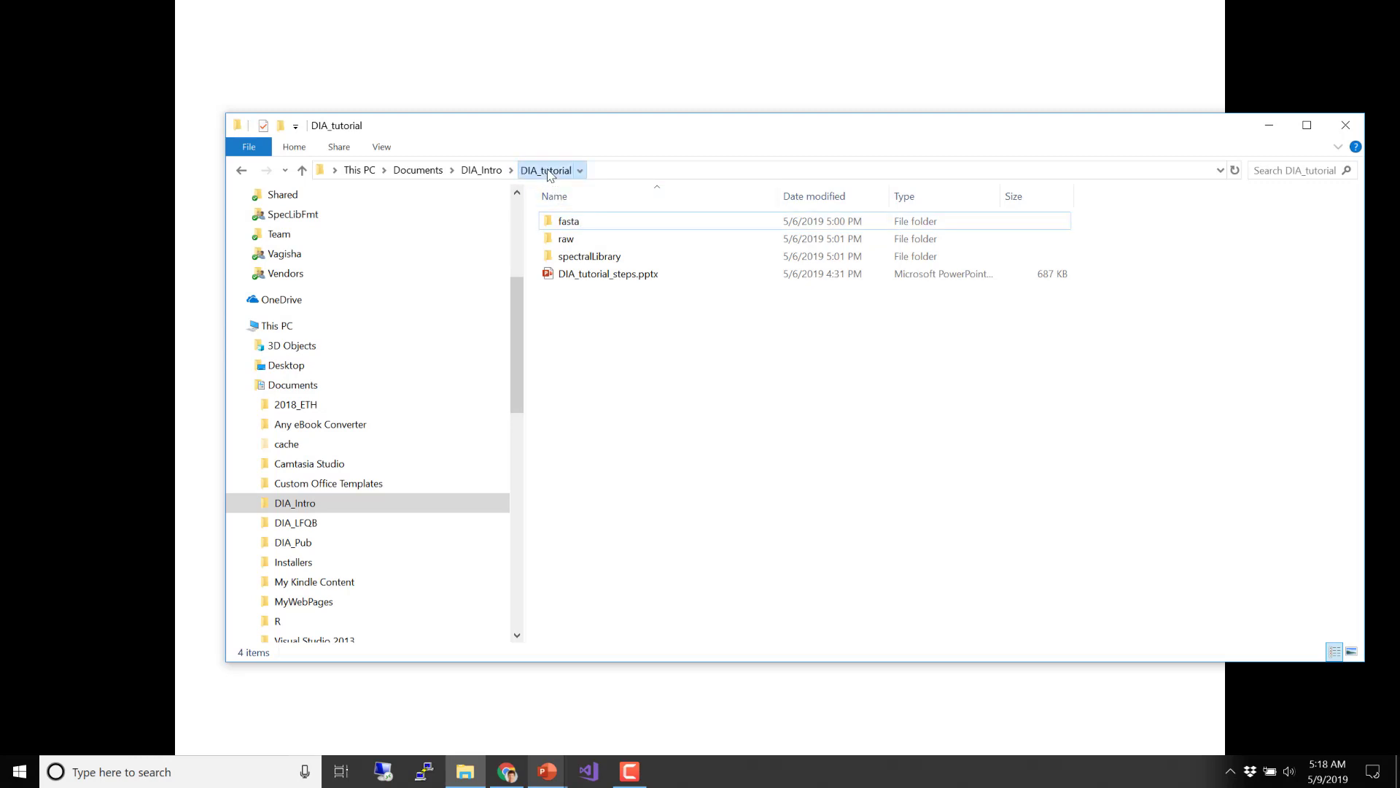
- Open TwoProteinsImported.sky from the 2Proteins folder without its background proteome and view the chromatogram of peptide YGGVYVGTLSKPEVK in YLR044C
click(485, 170)
double_click(576, 219)
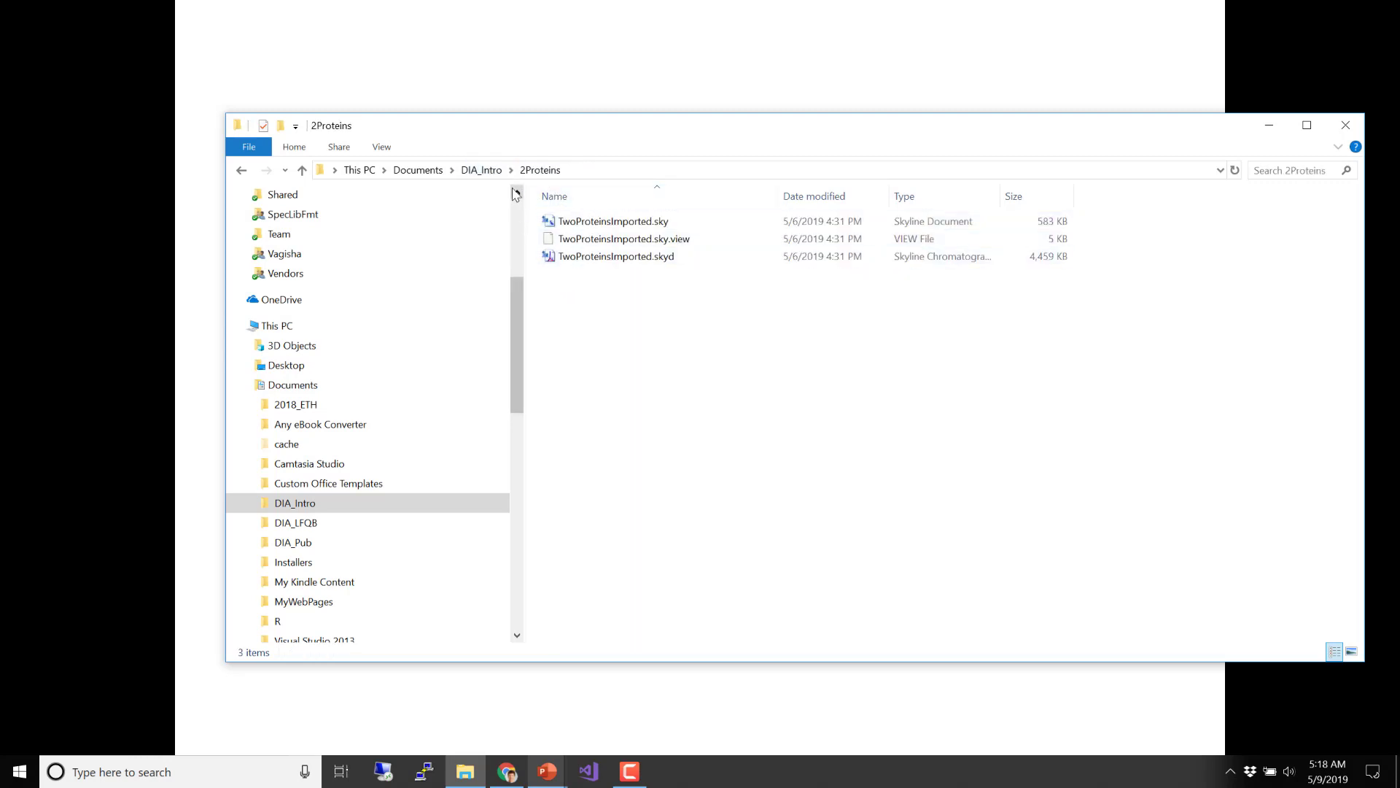
double_click(592, 226)
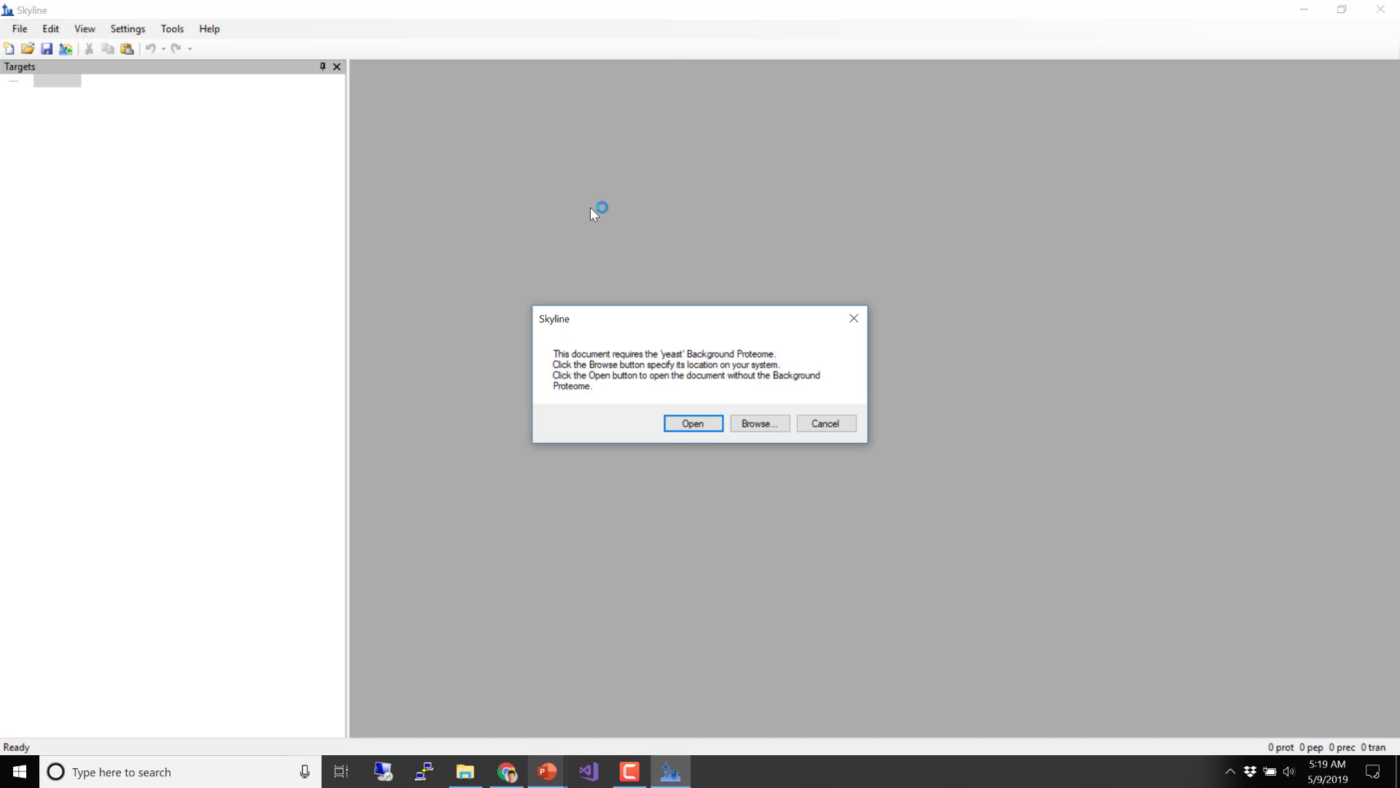
click(710, 423)
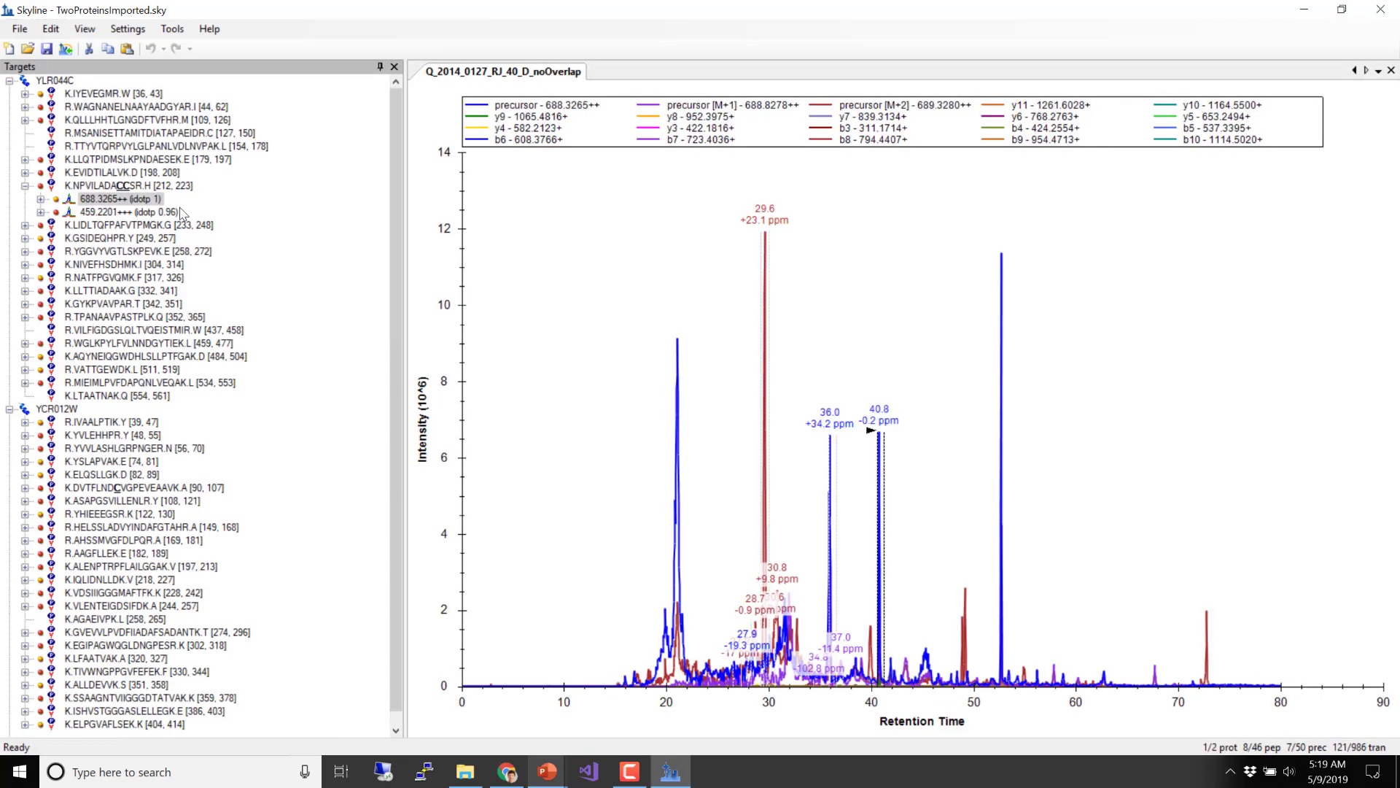
click(117, 252)
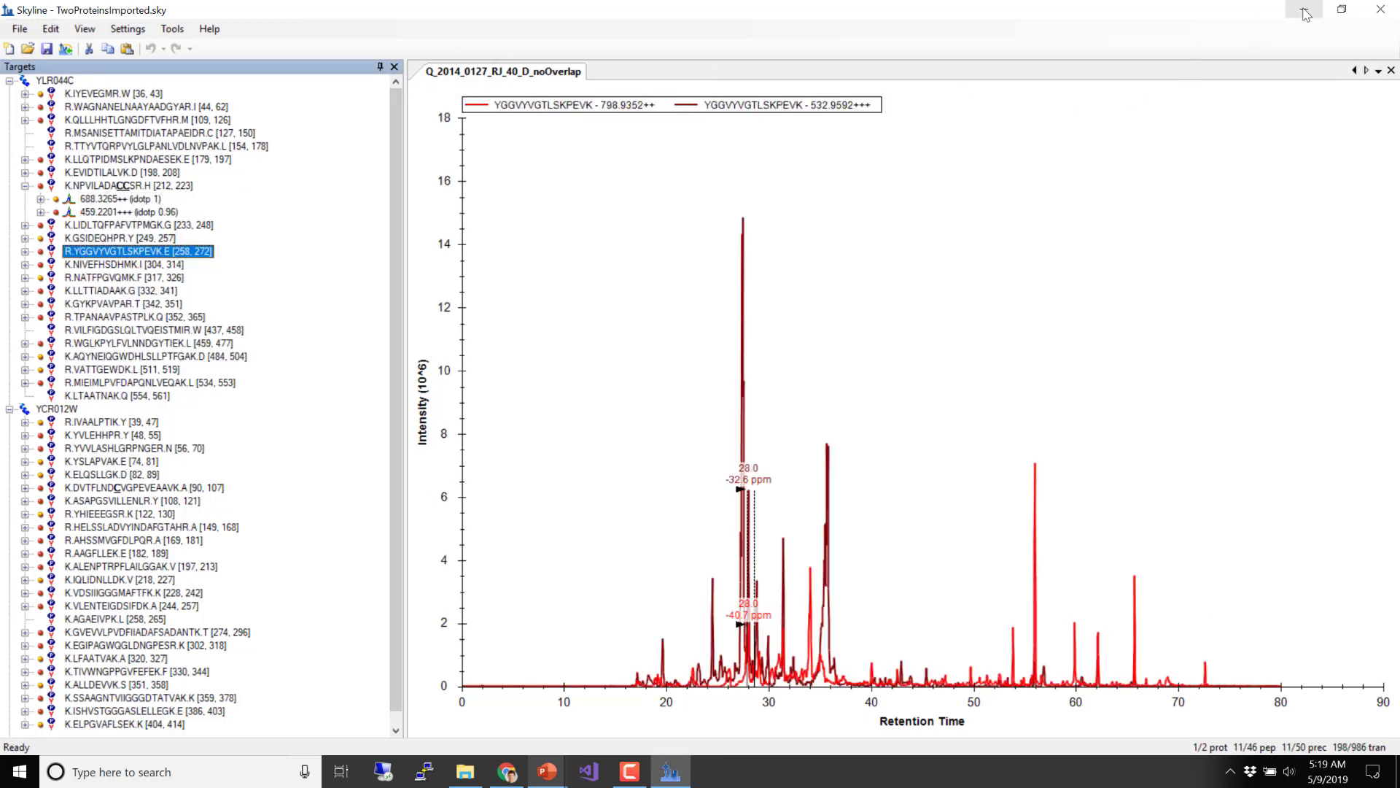
- Create a new blank document and revert its settings to Default without saving the current settings
click(10, 50)
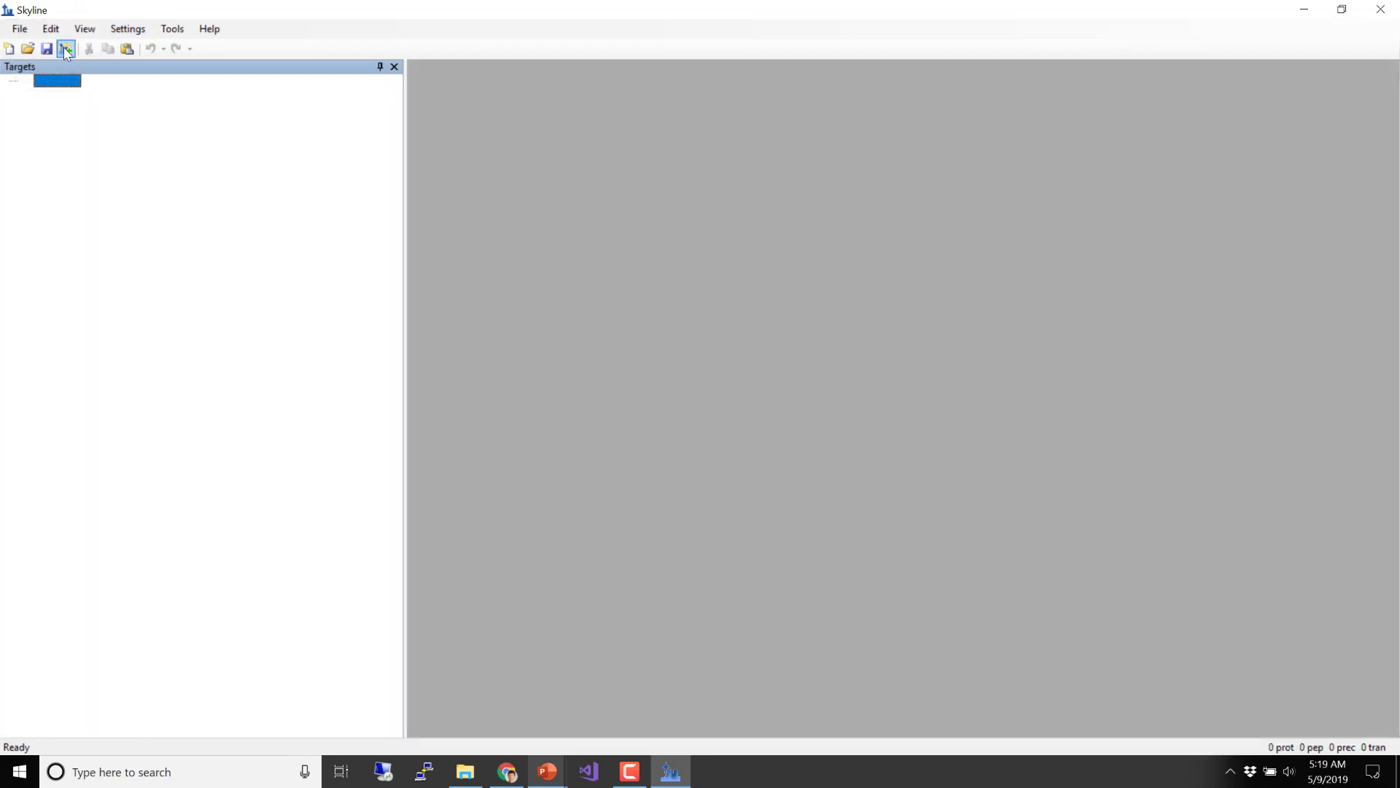
click(127, 29)
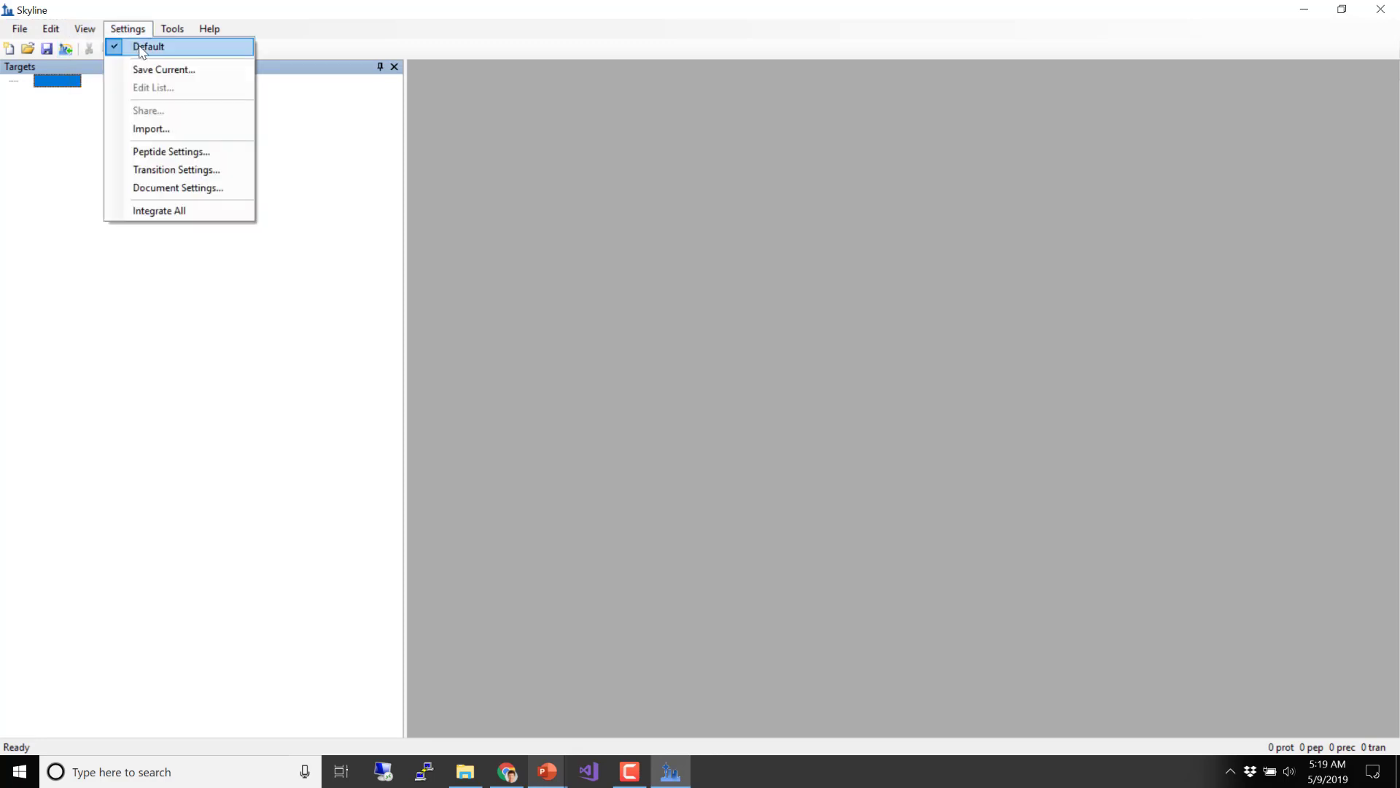
click(142, 49)
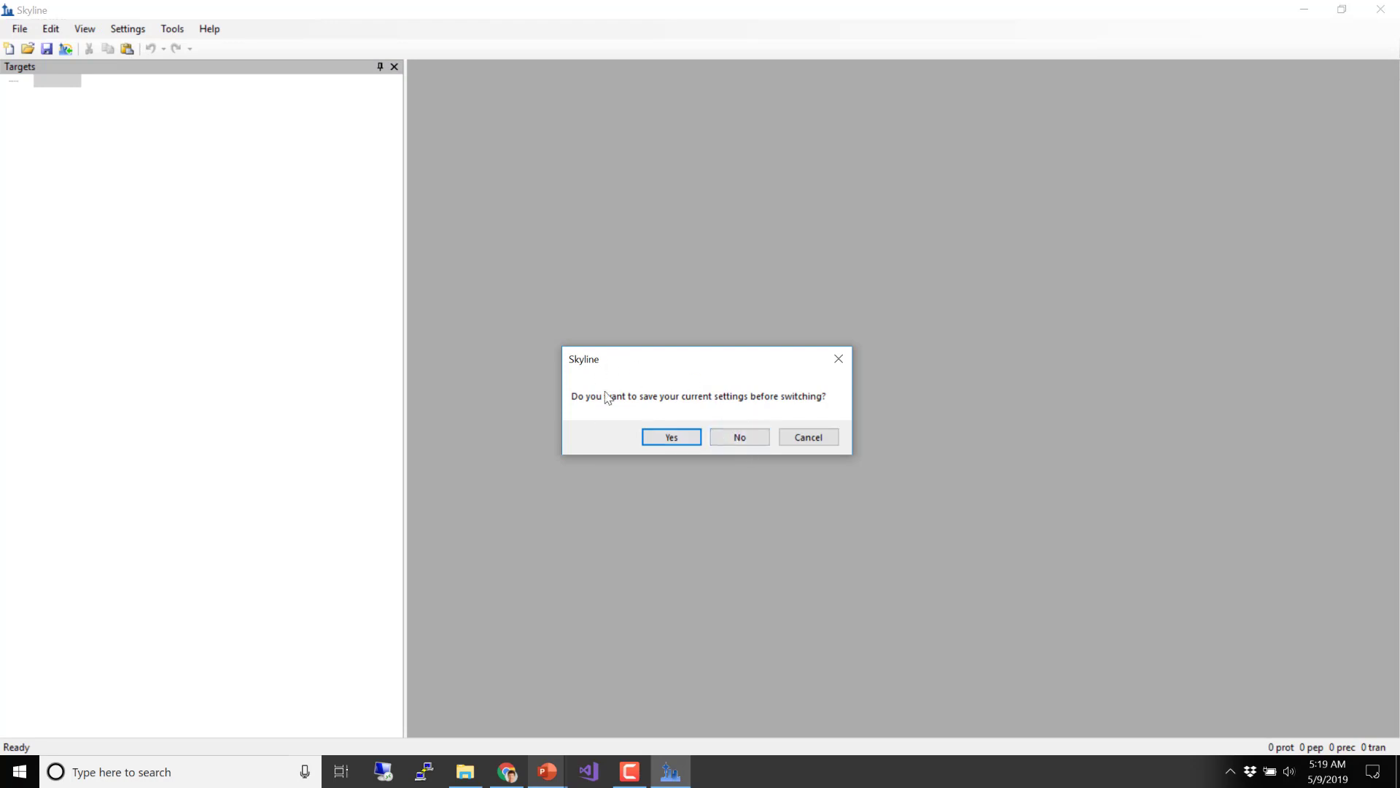
click(739, 437)
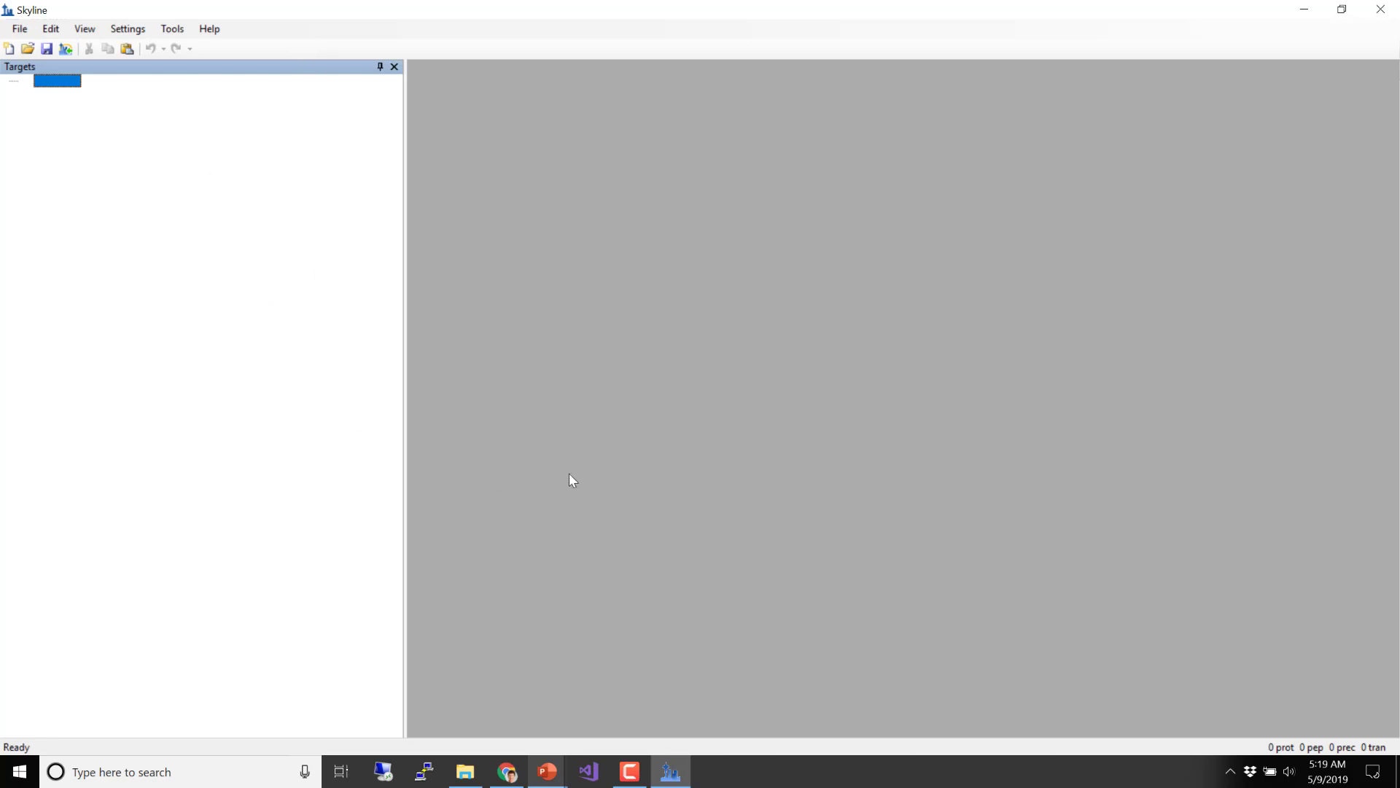
click(148, 32)
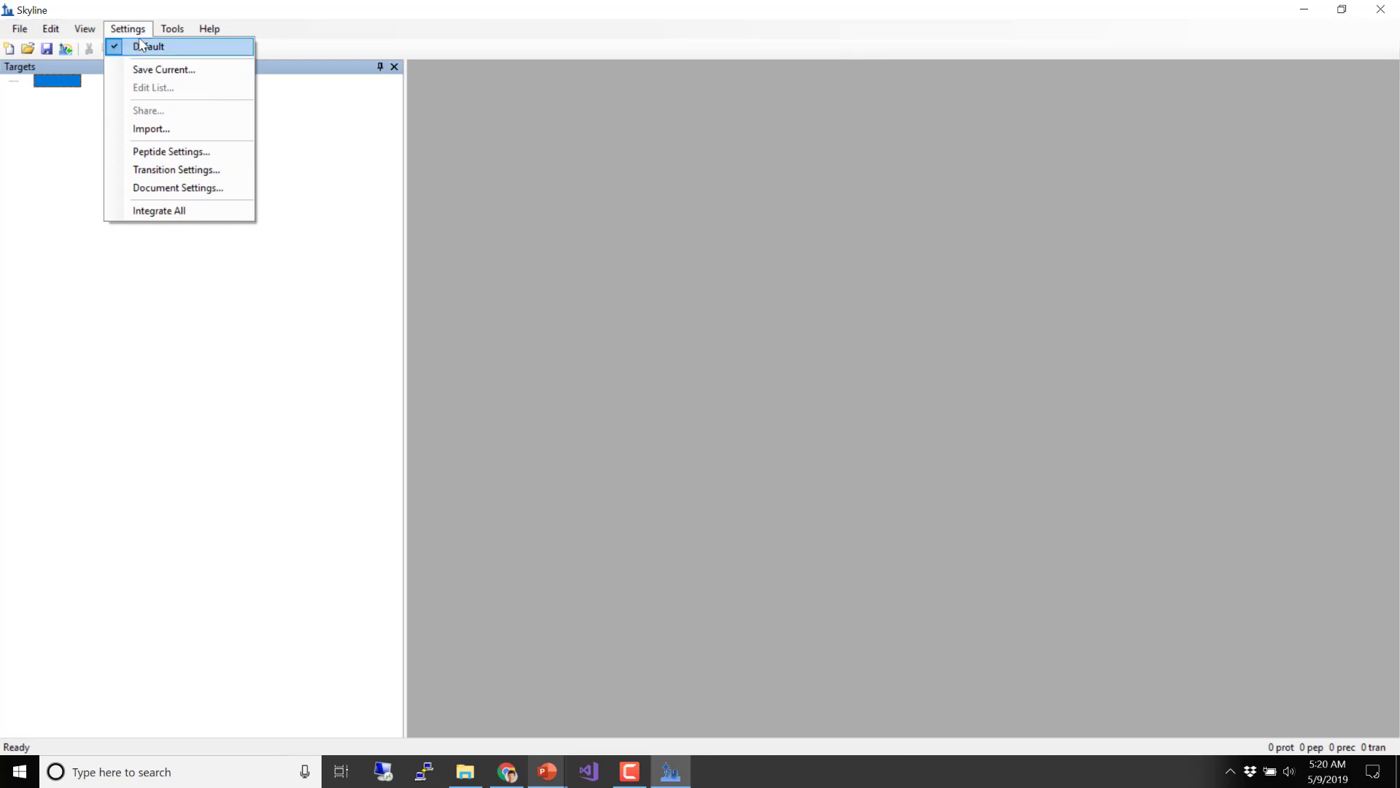
click(71, 159)
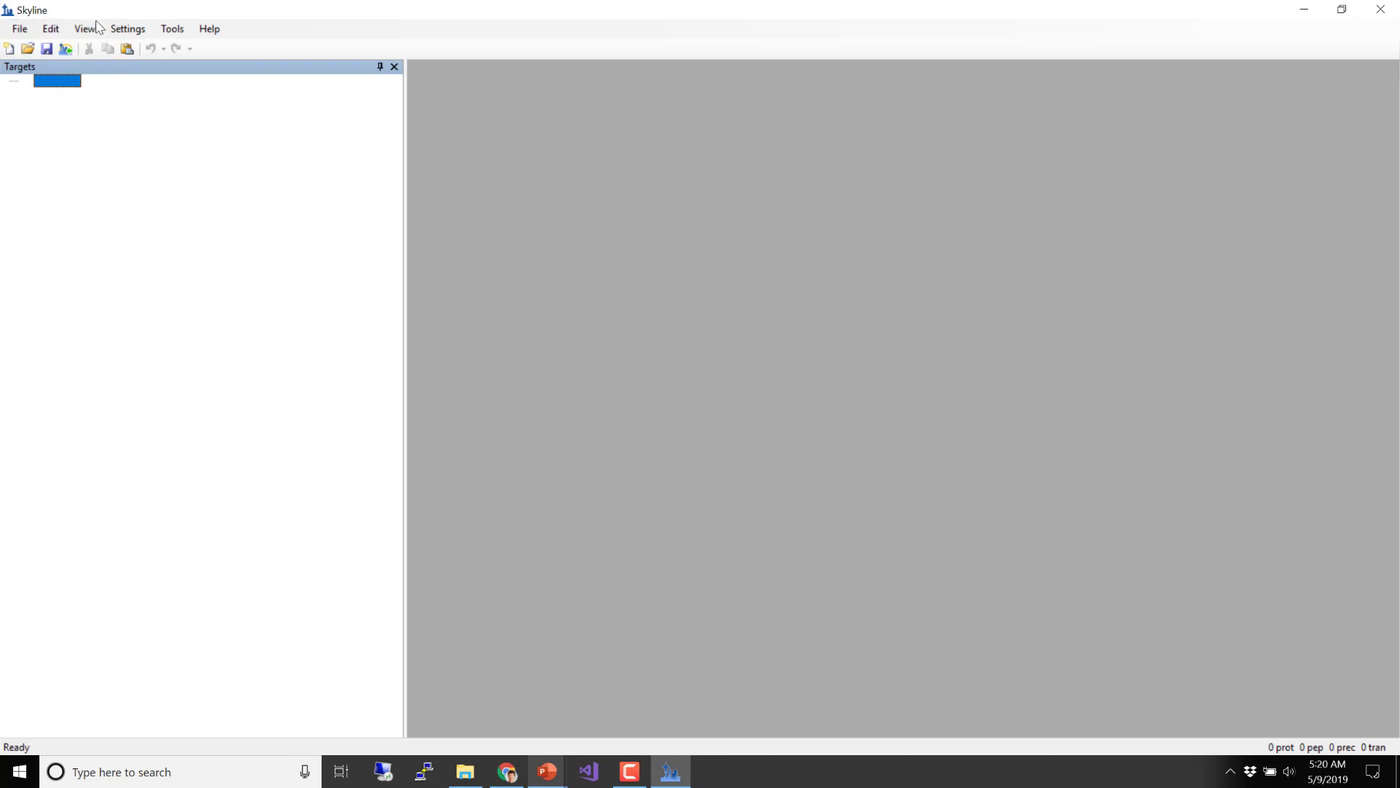
- In the full-scan transition settings, set the isotope peaks included for MS1 filtering to Count
click(131, 33)
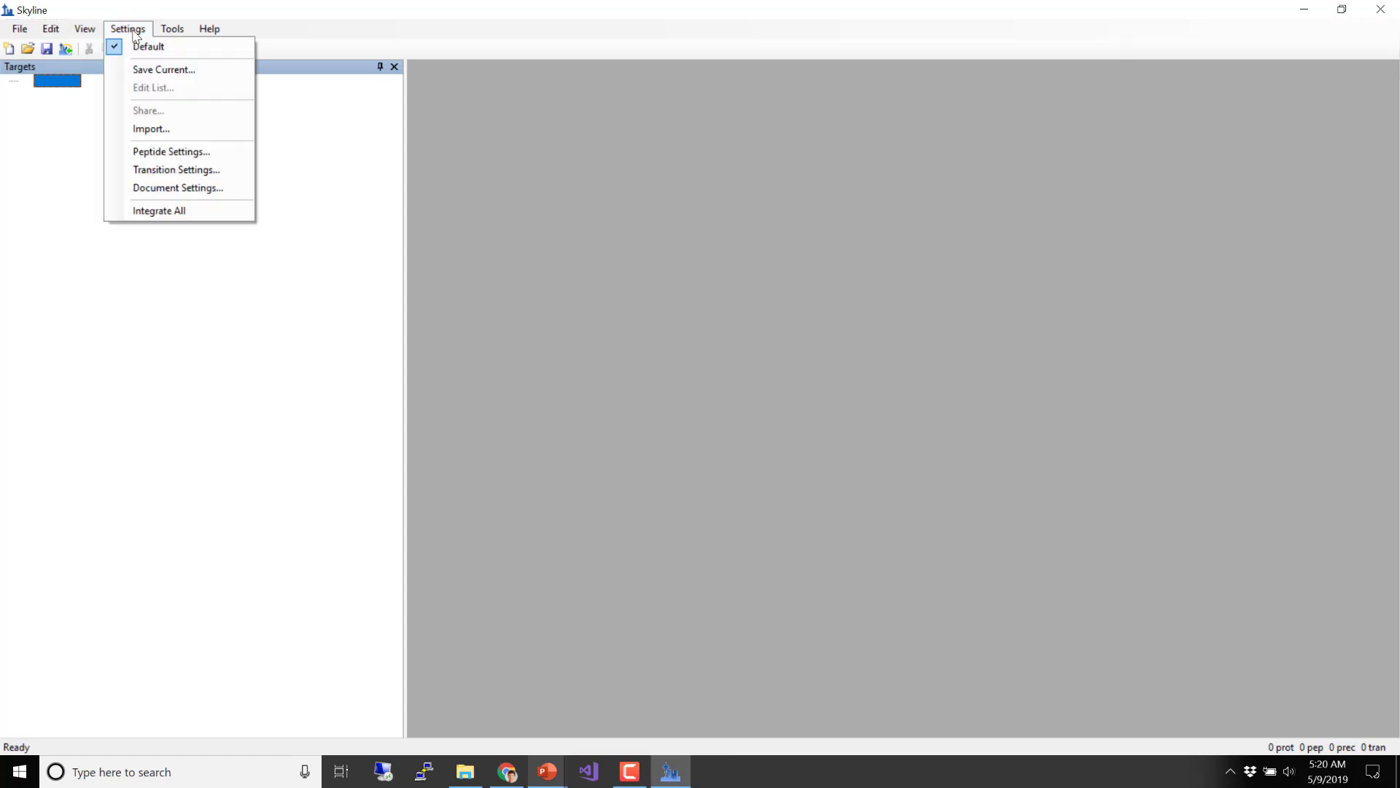
click(165, 174)
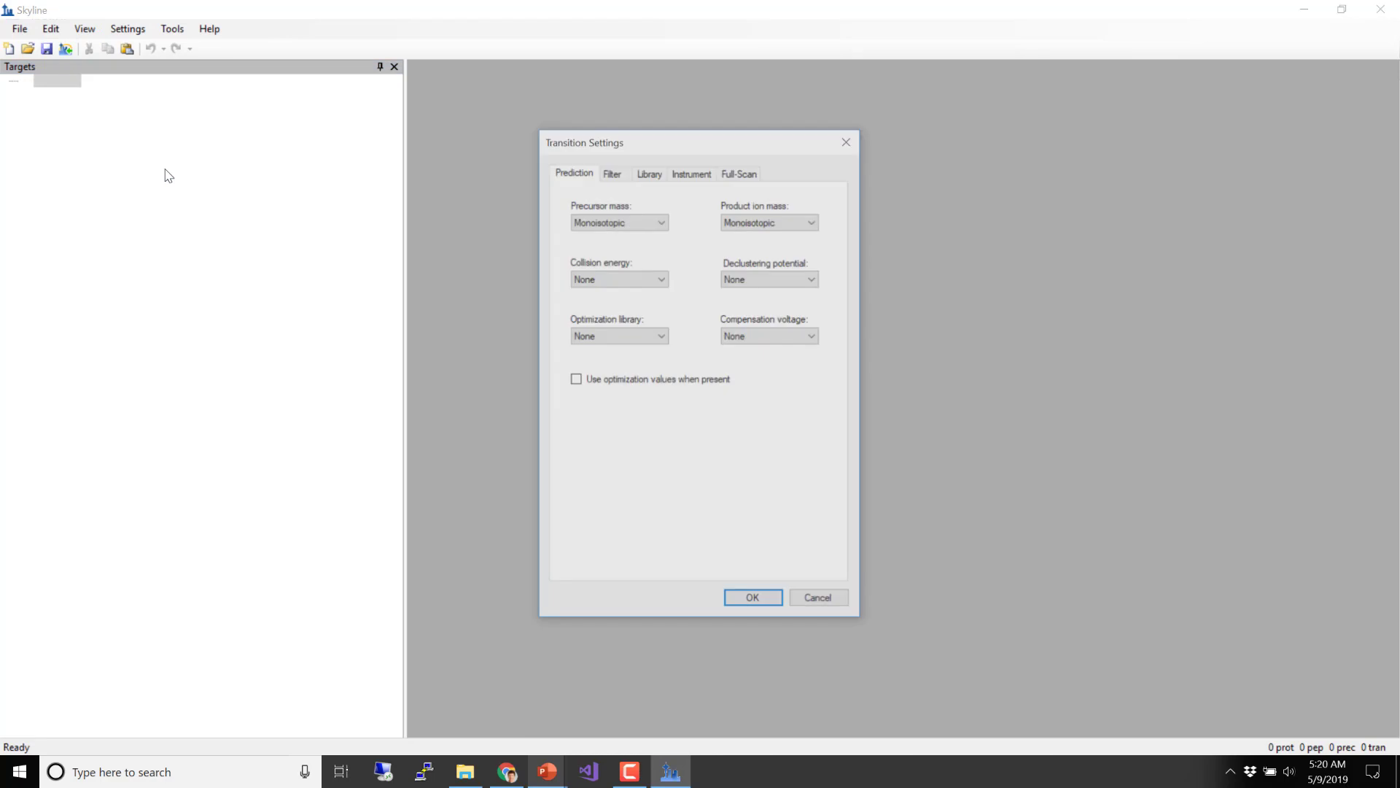
click(743, 180)
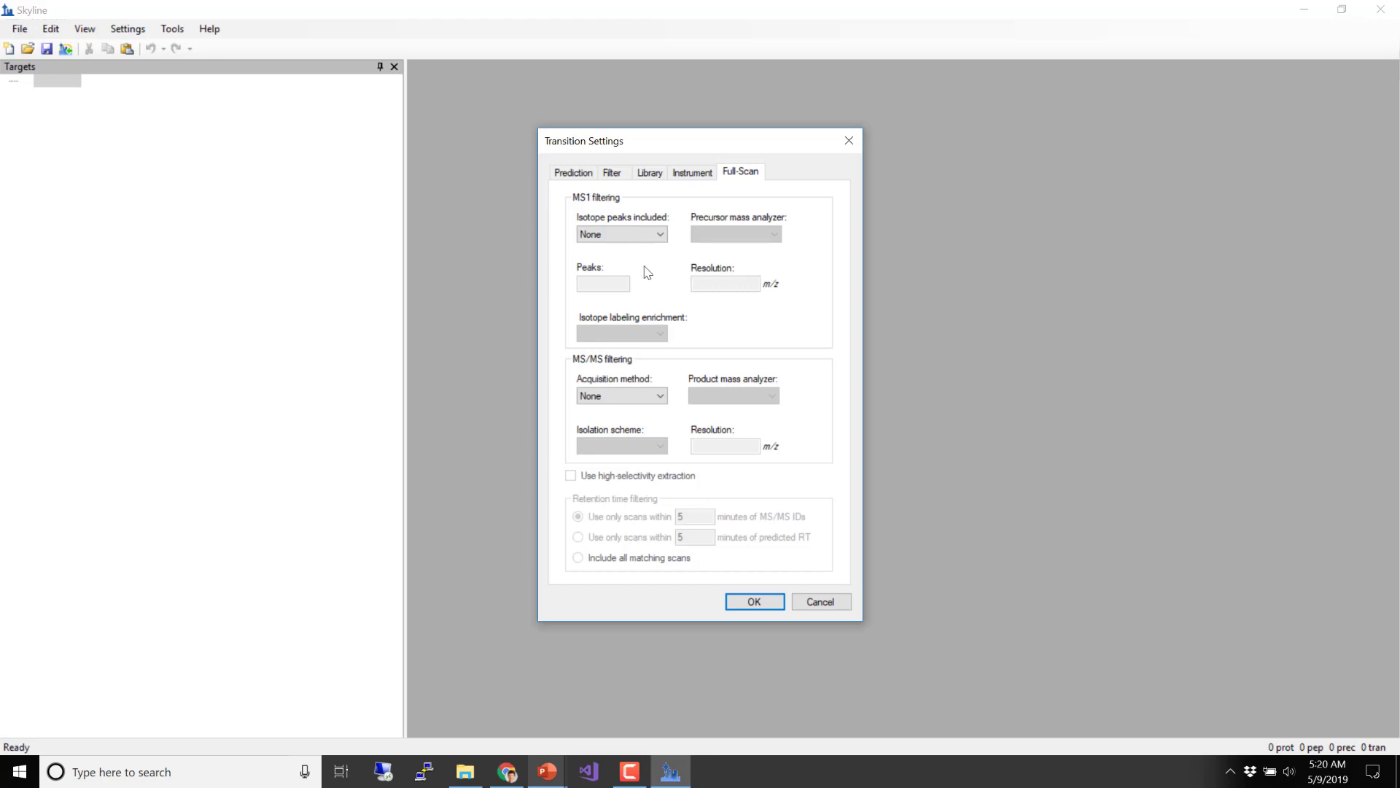
click(625, 400)
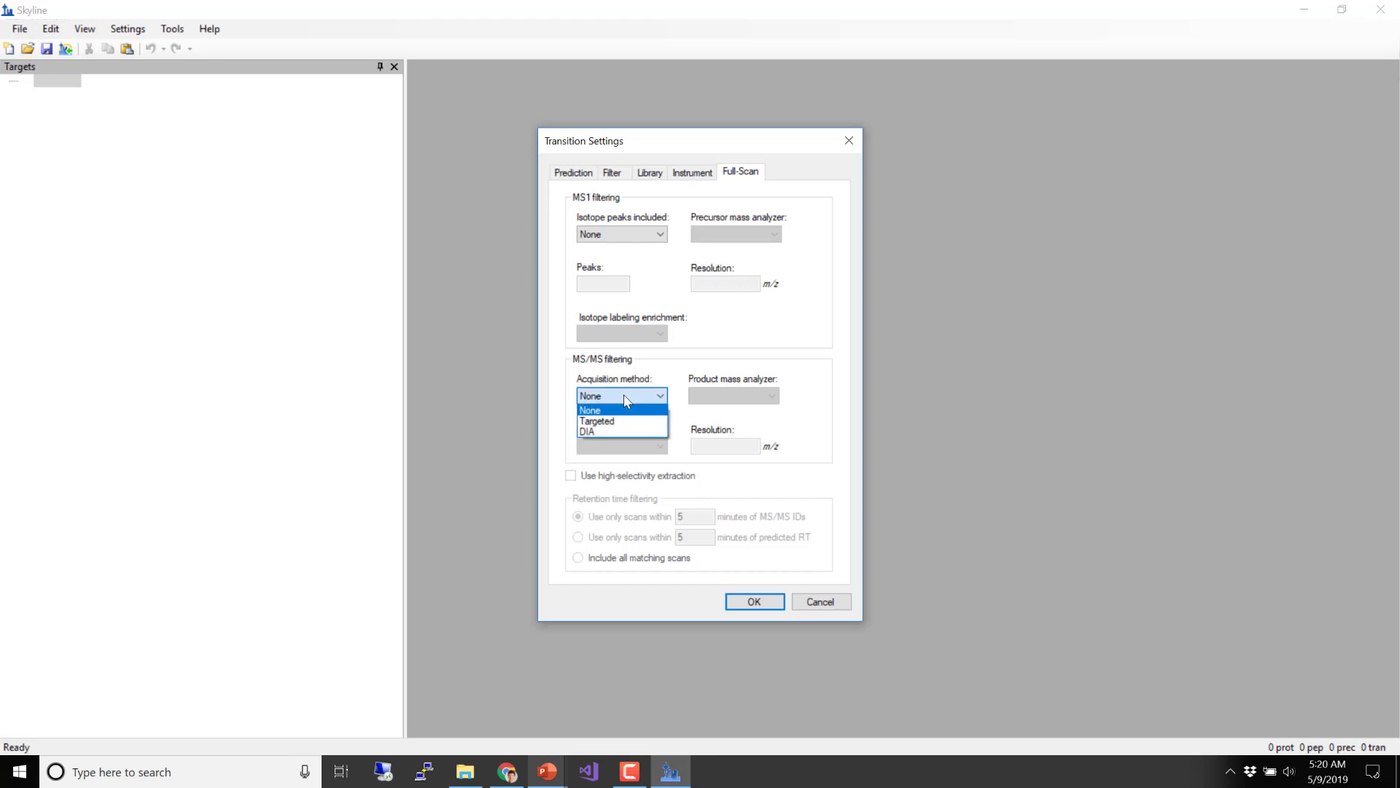
click(617, 238)
click(614, 232)
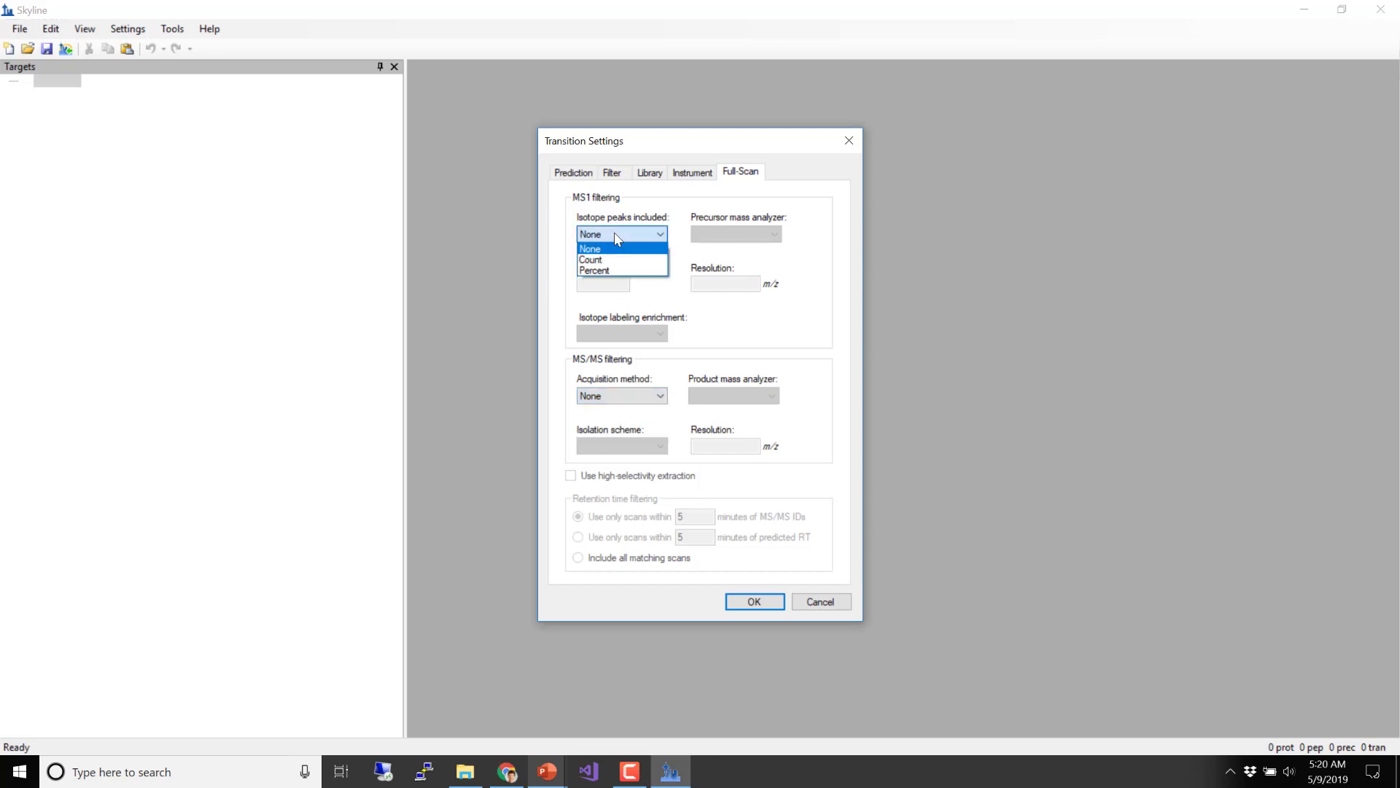
click(625, 263)
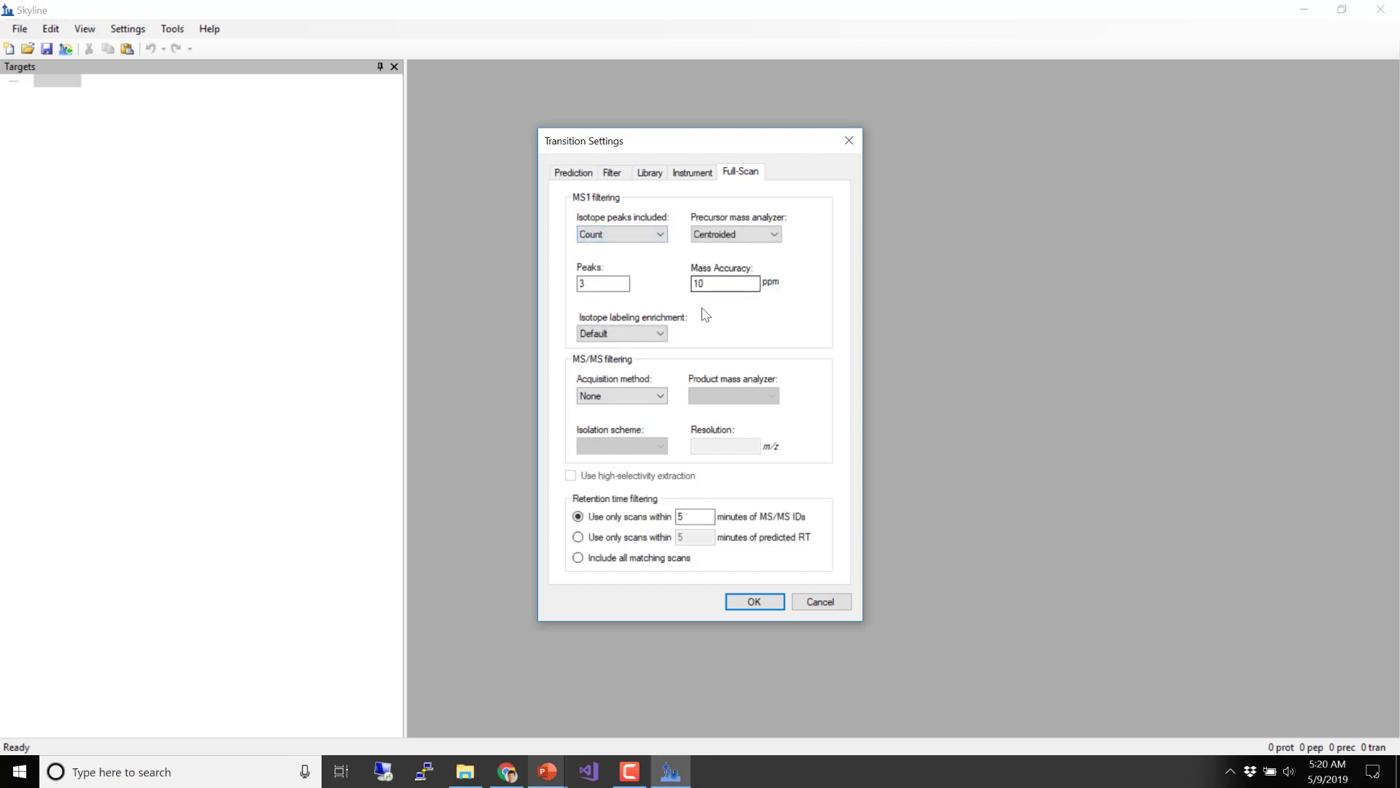
- Try an MS1 mass accuracy of 20 ppm and set it back to 10 ppm
click(709, 283)
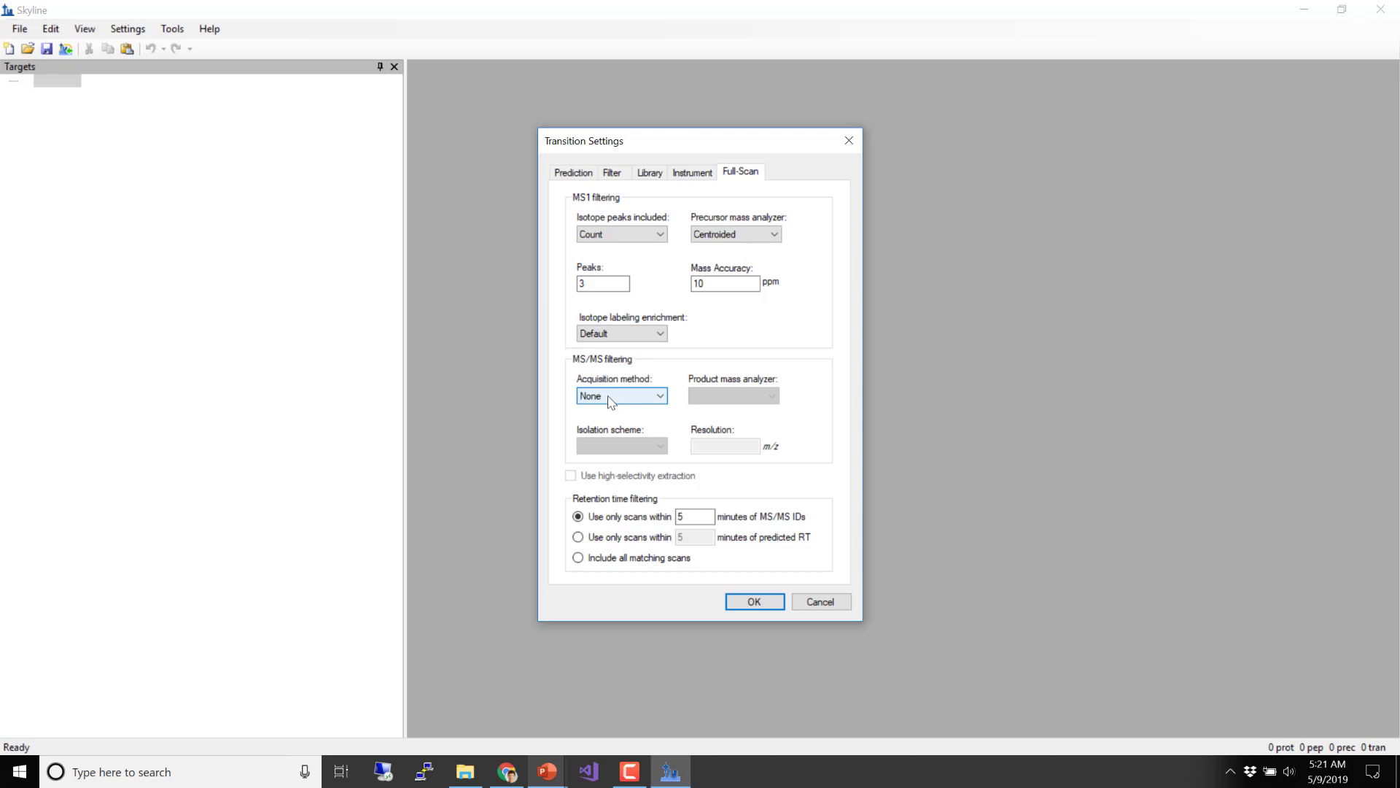
drag(713, 284, 689, 283)
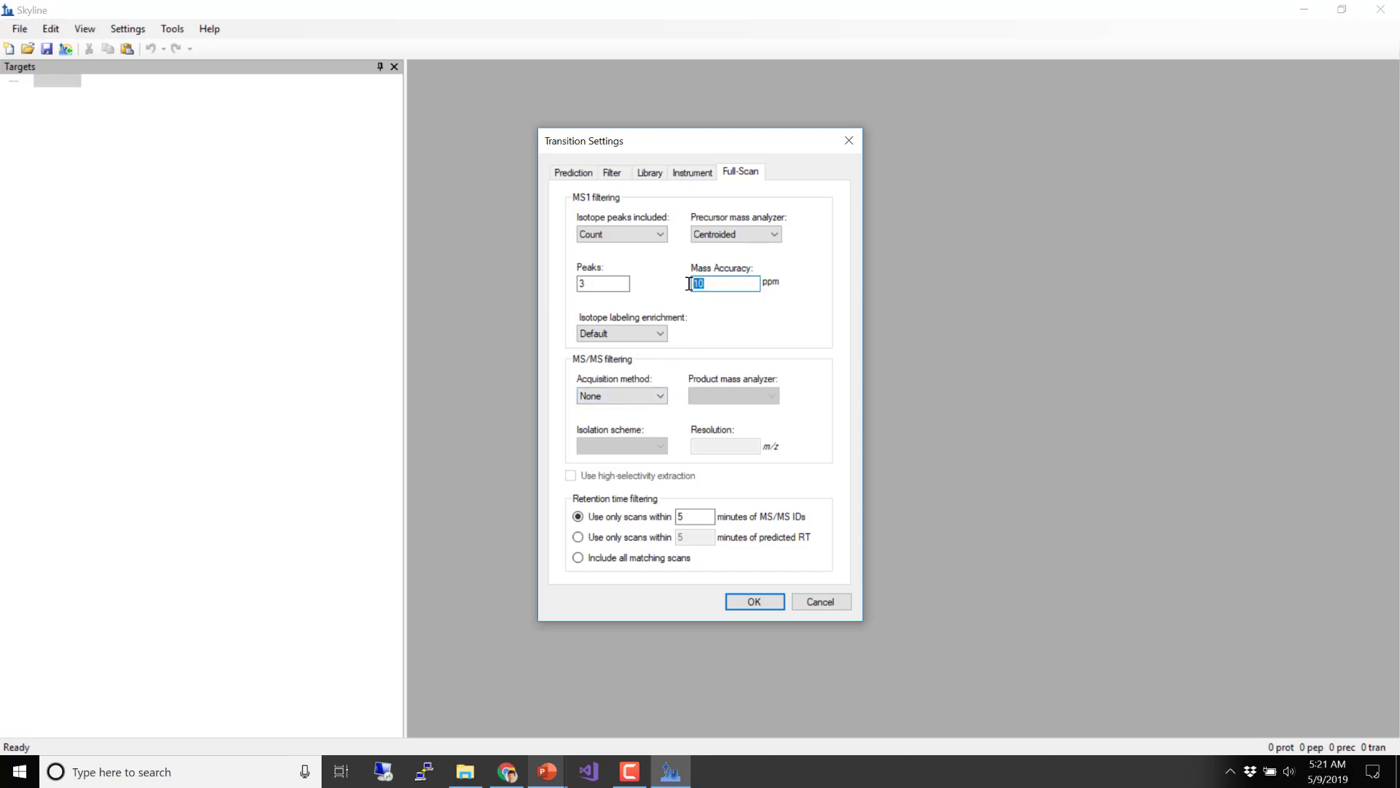
text(20)
key(BackSpace)
key(BackSpace)
text(10)
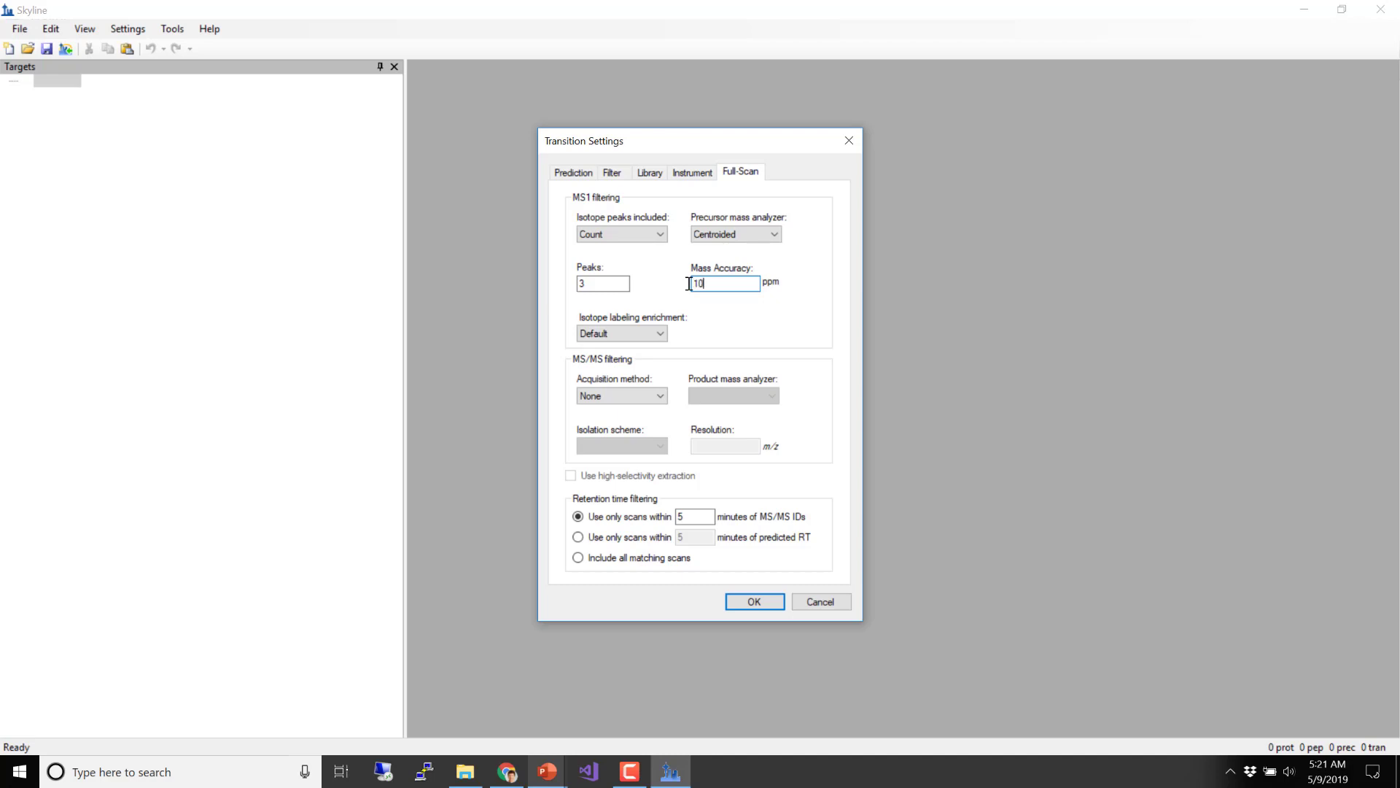
- Set the MS/MS acquisition method to DIA and add an isolation scheme that uses prespecified isolation windows
click(628, 401)
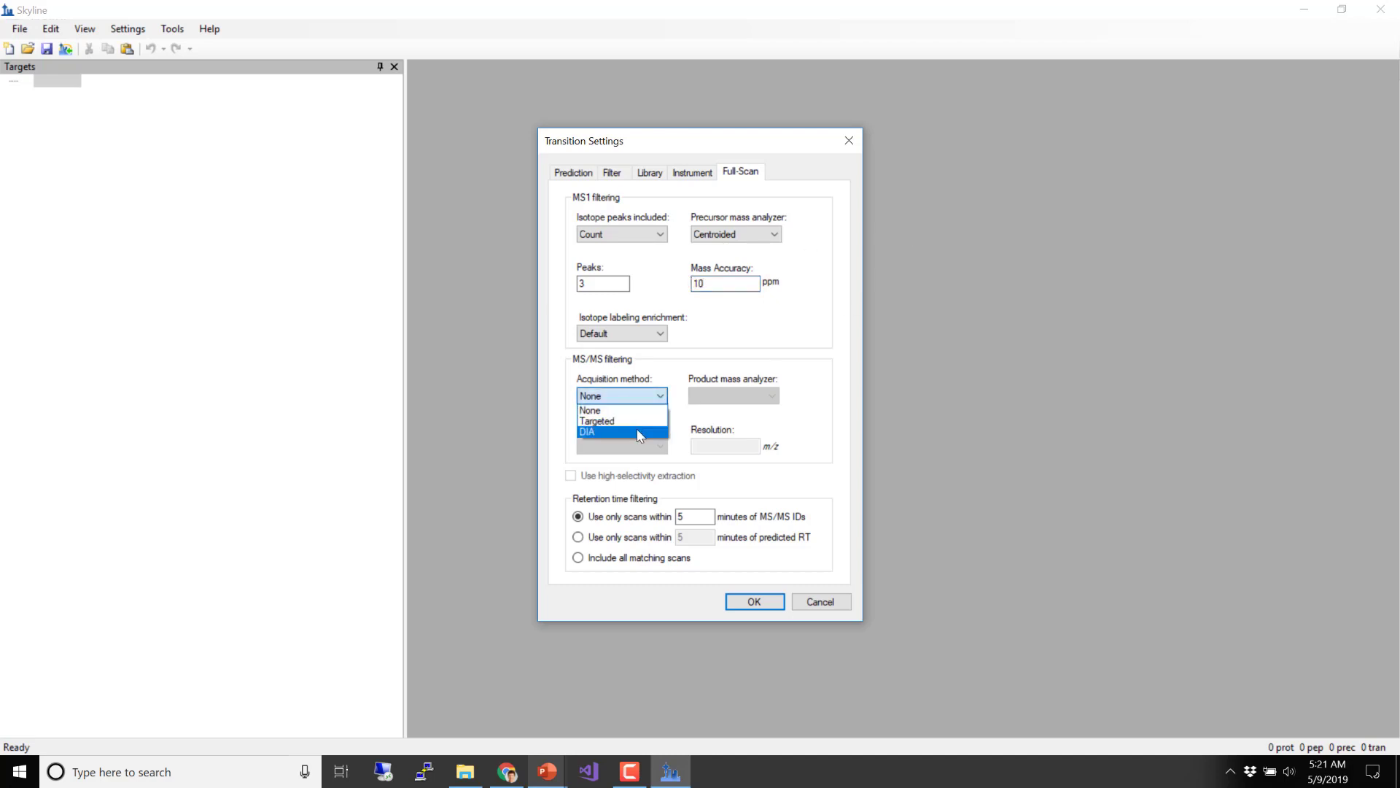
click(639, 434)
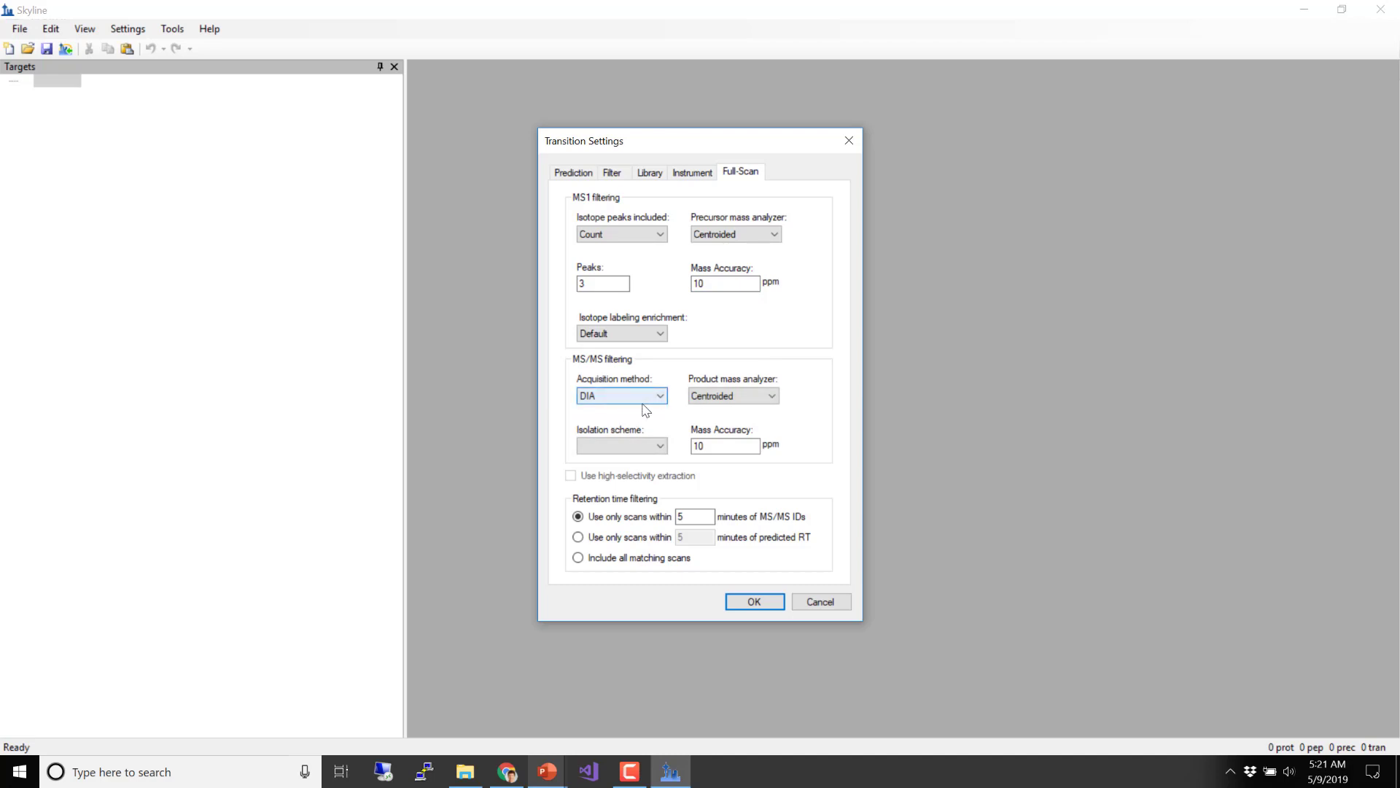
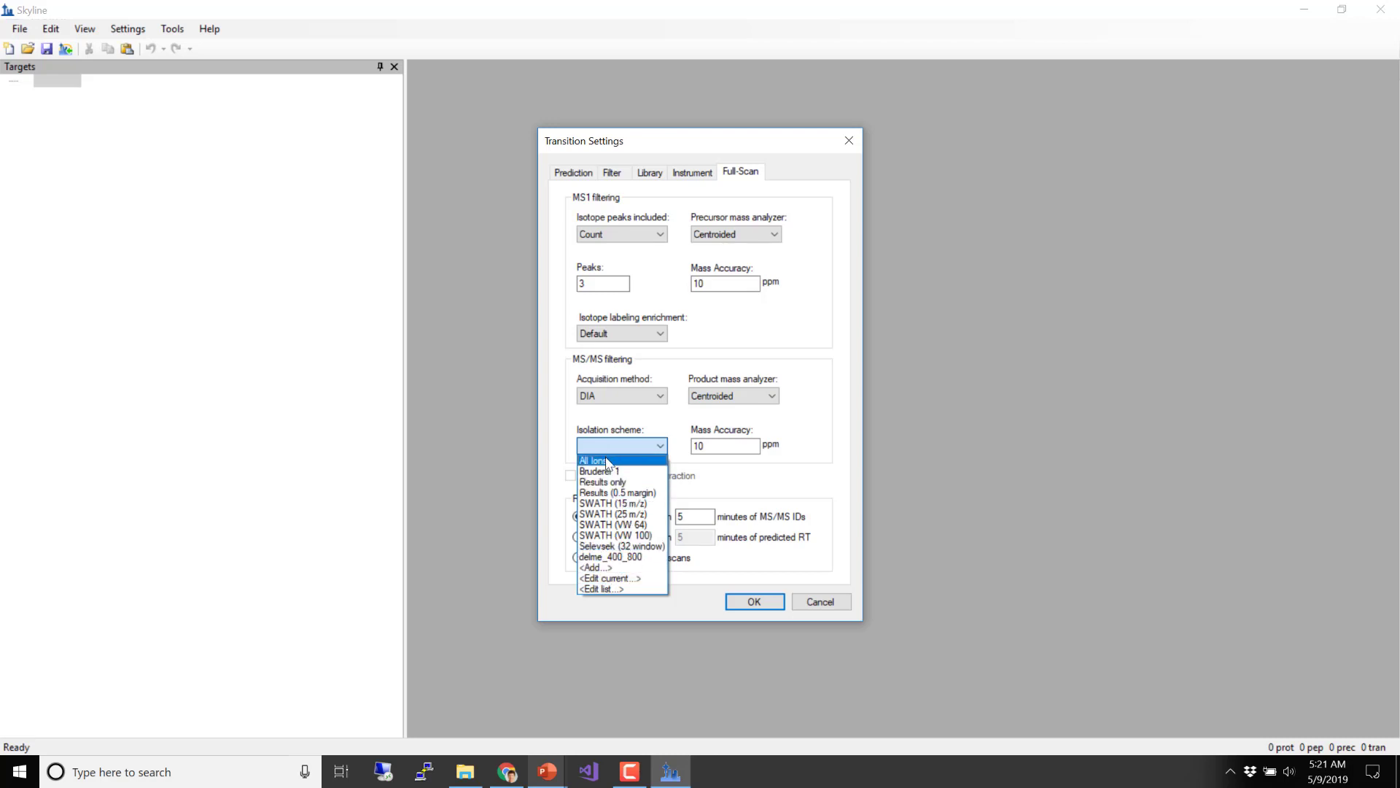
click(607, 568)
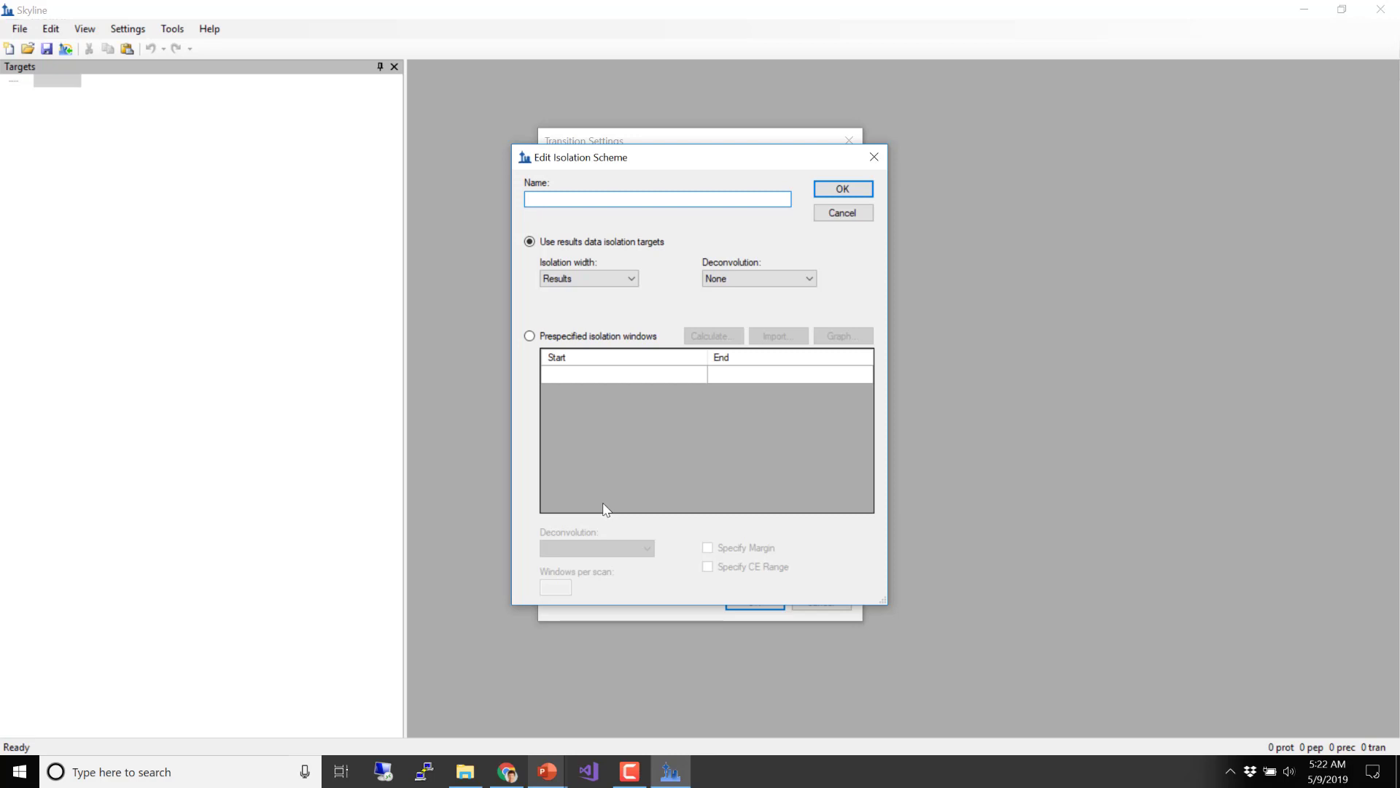
click(530, 336)
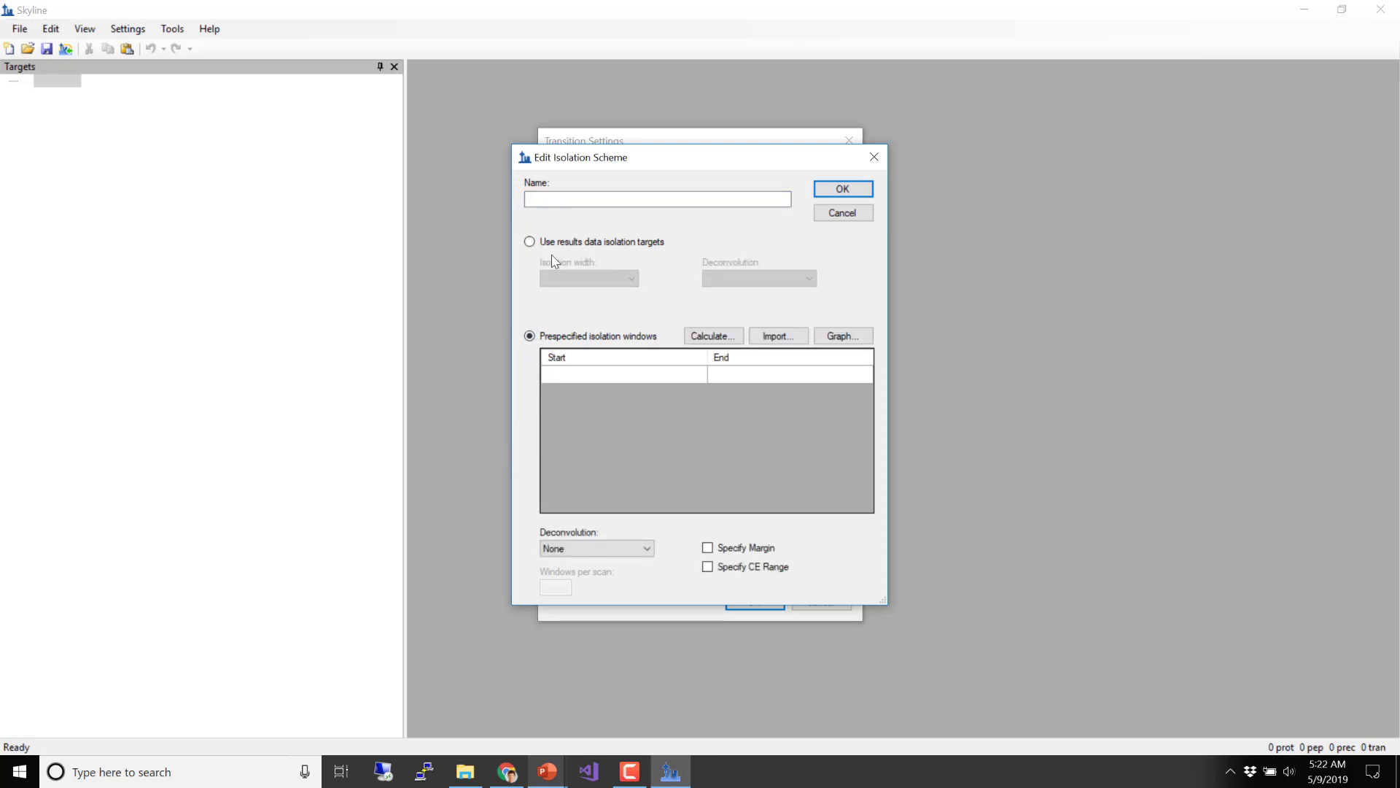
click(529, 243)
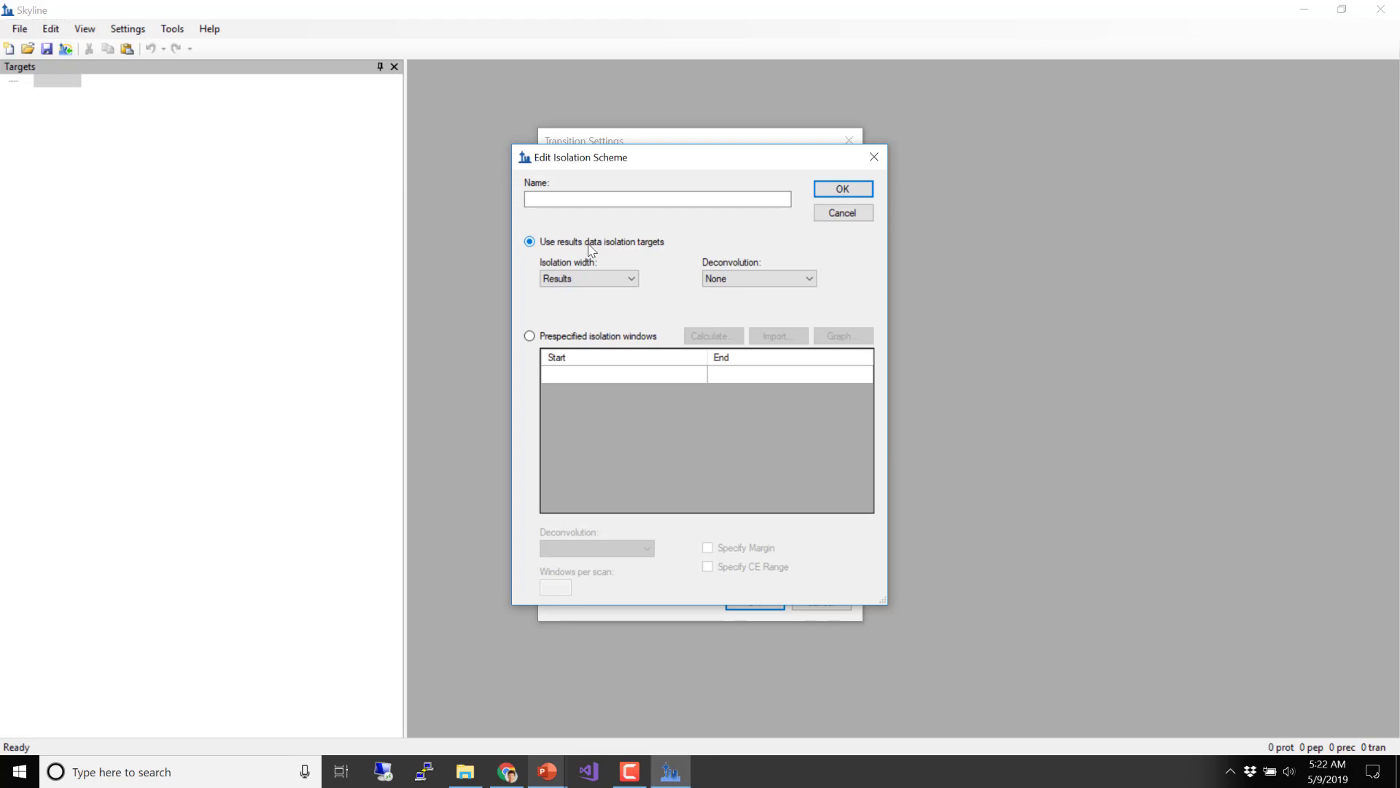
click(575, 338)
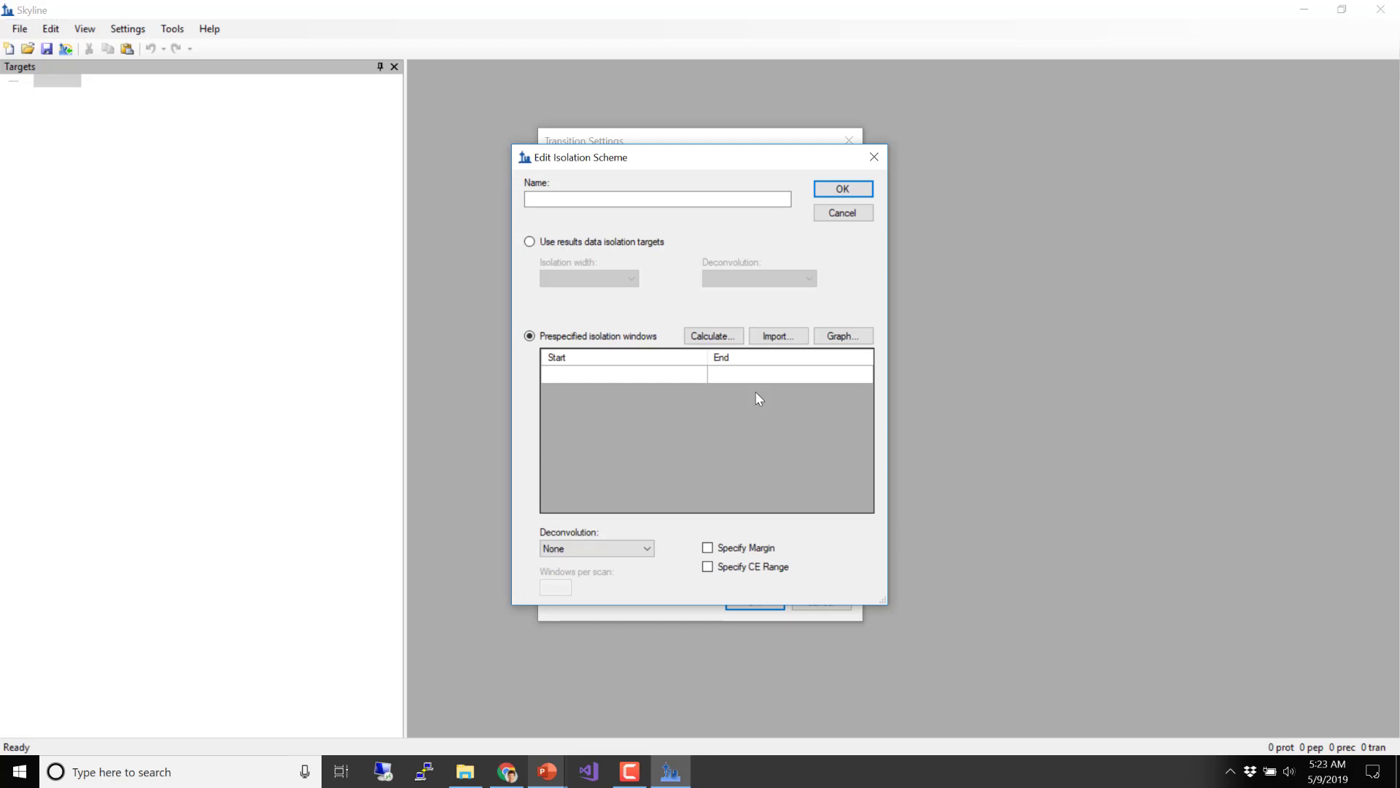
- Import the isolation windows from Q_2014_0127_RJ_40_D_noOverlap.raw in the raw folder of DIA_tutorial
click(770, 340)
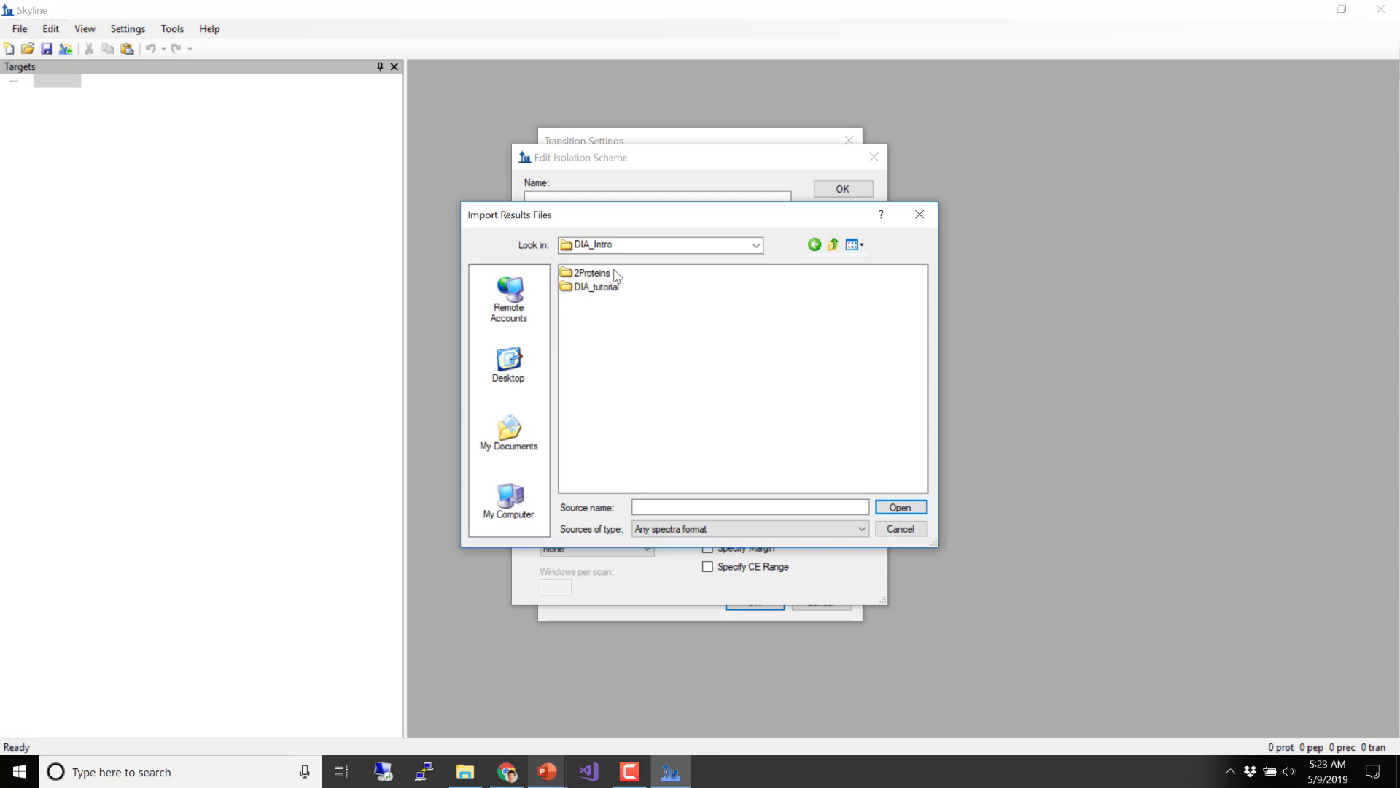
double_click(613, 288)
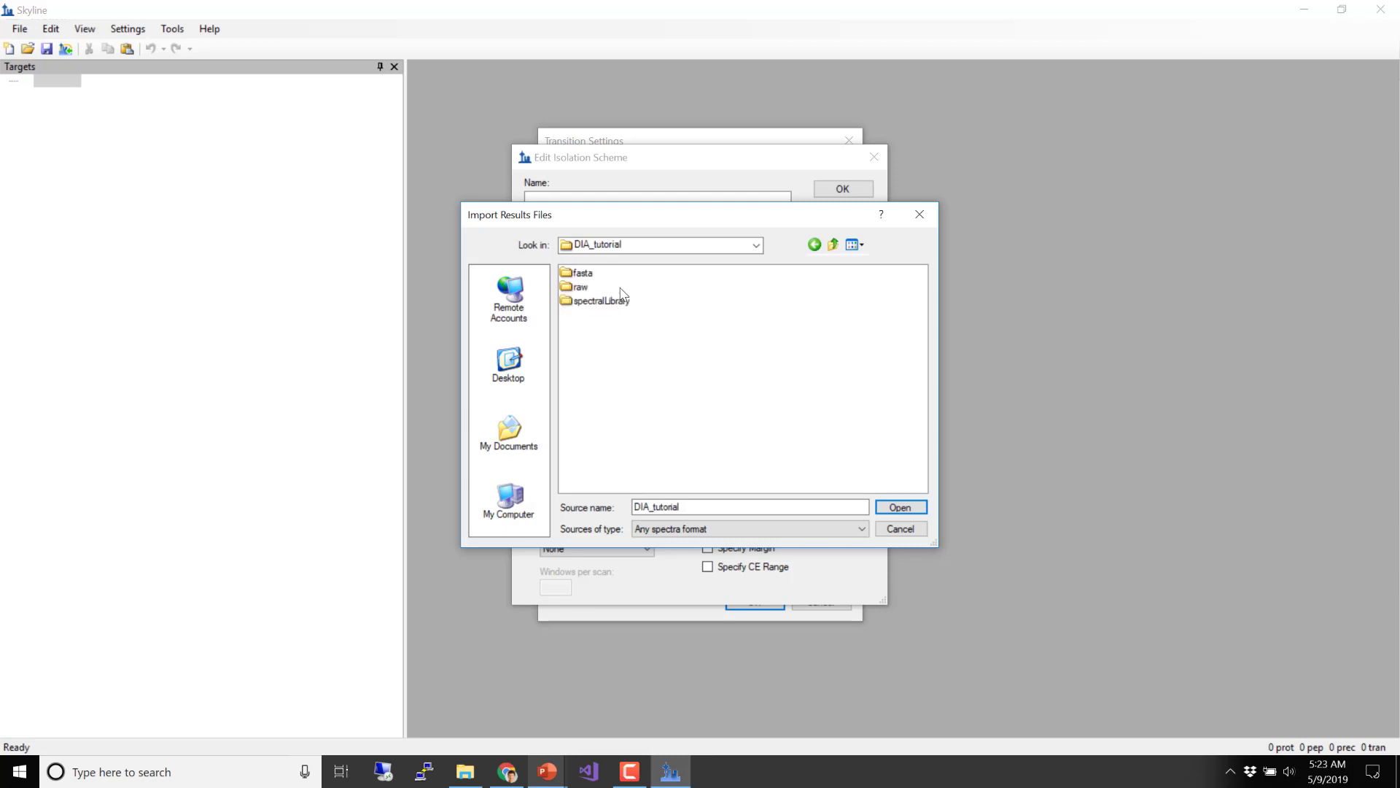
double_click(584, 289)
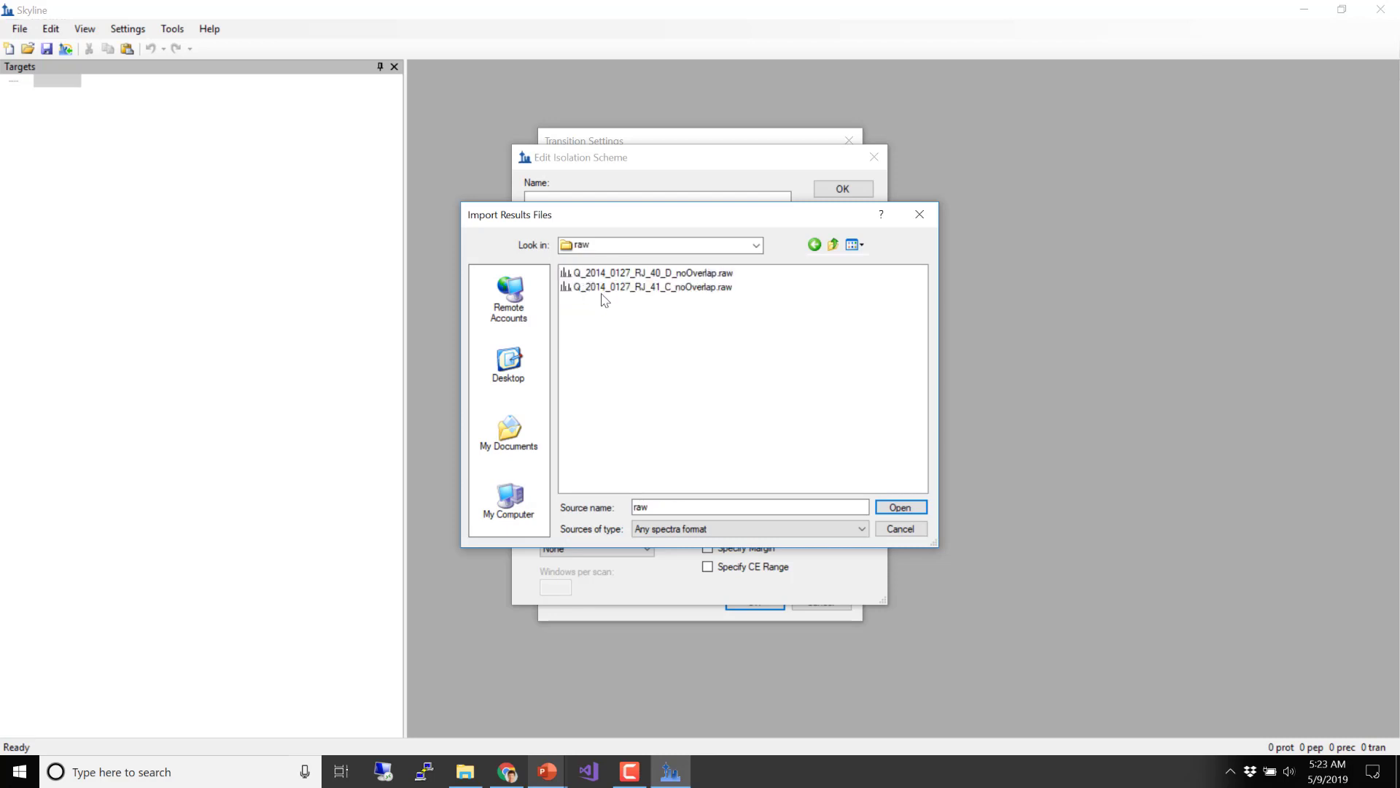
click(619, 272)
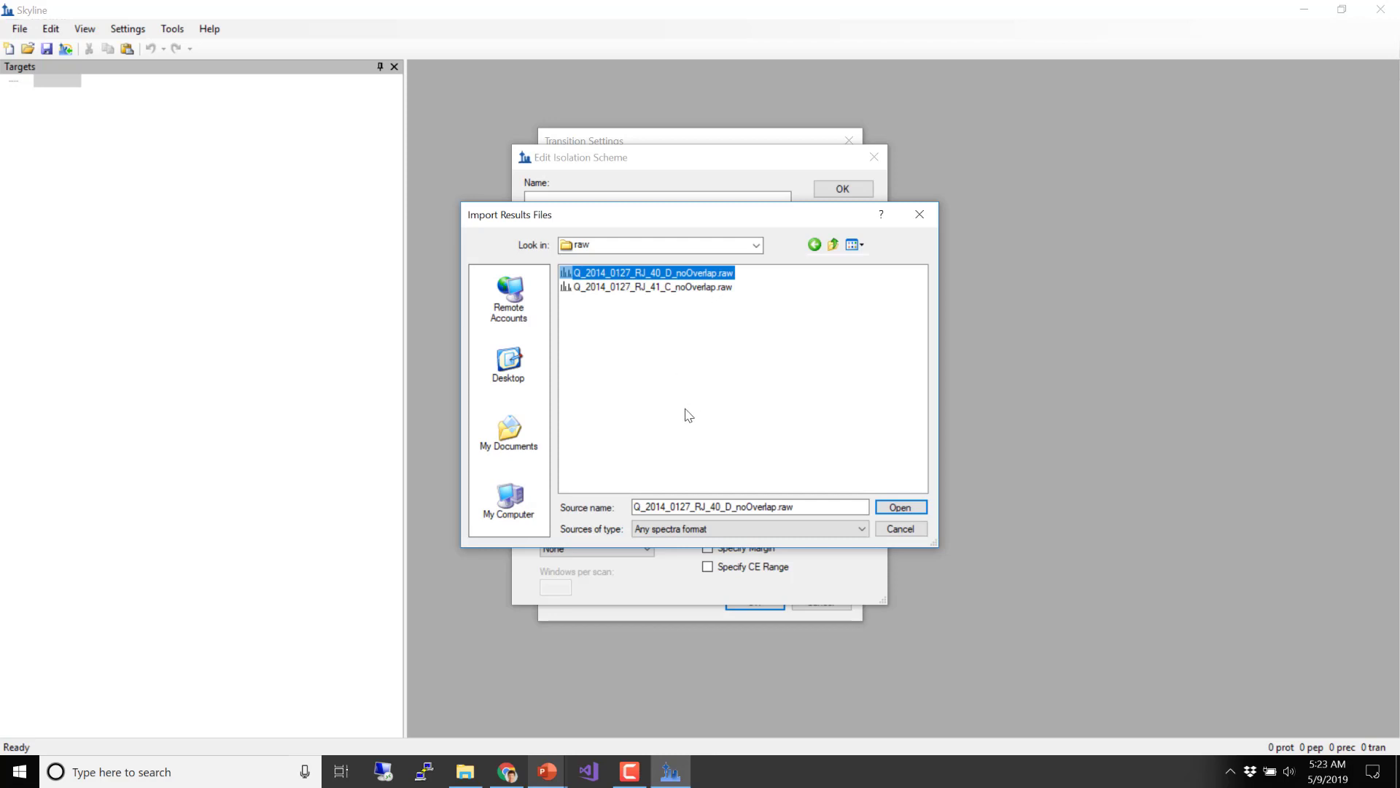
click(885, 509)
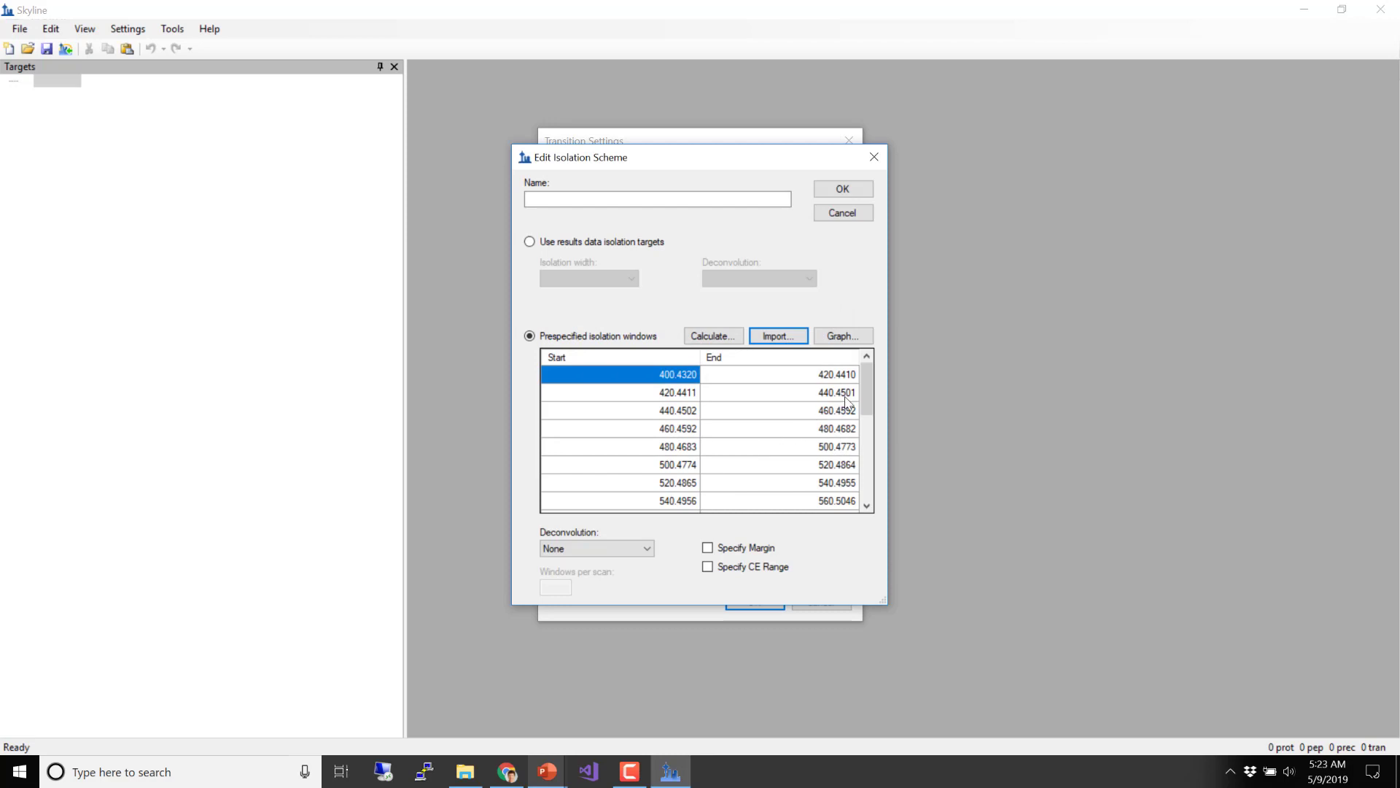
- Review the imported isolation windows in the list and in an enlarged measurement window graph
mouse_move(867, 389)
mouse_down()
mouse_move(858, 492)
mouse_move(867, 385)
mouse_up()
click(827, 337)
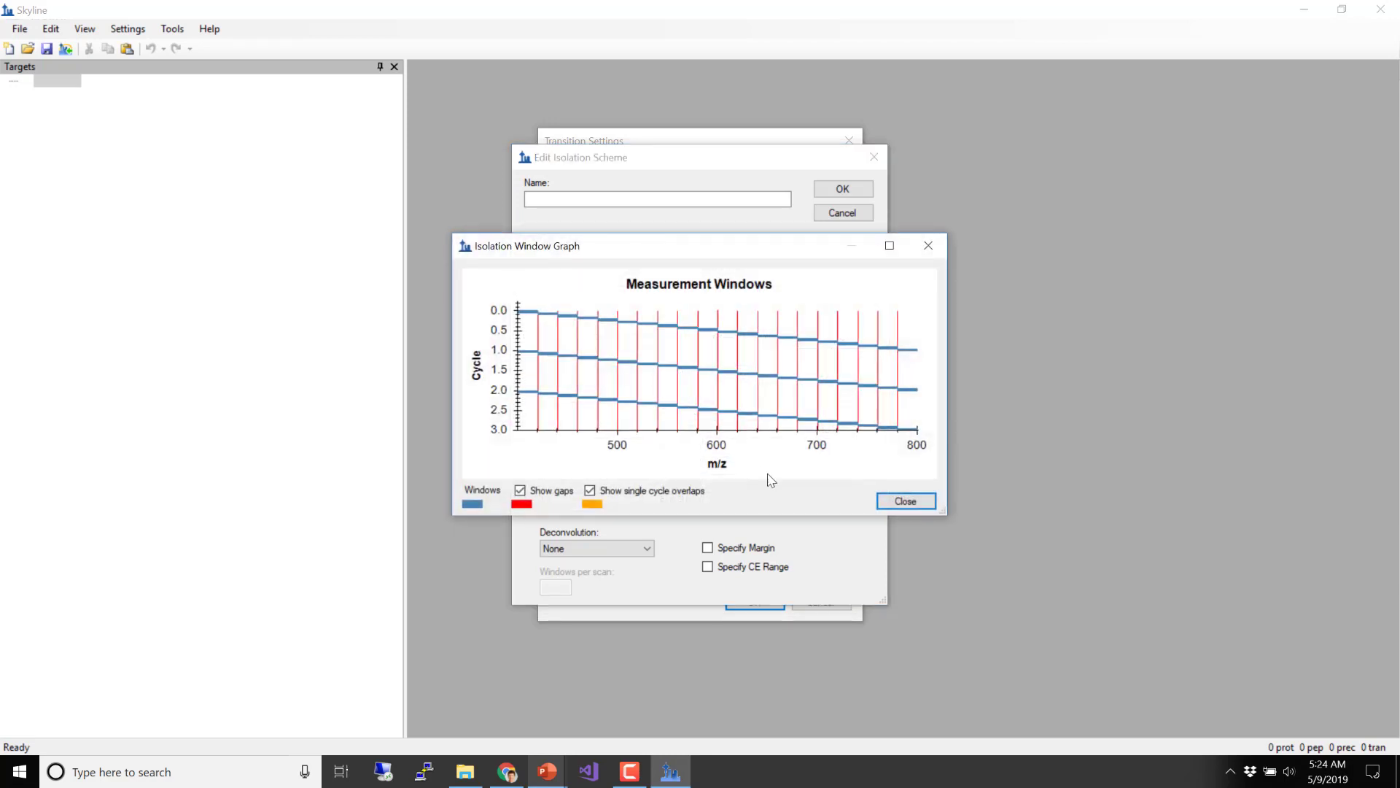
drag(944, 511, 1111, 684)
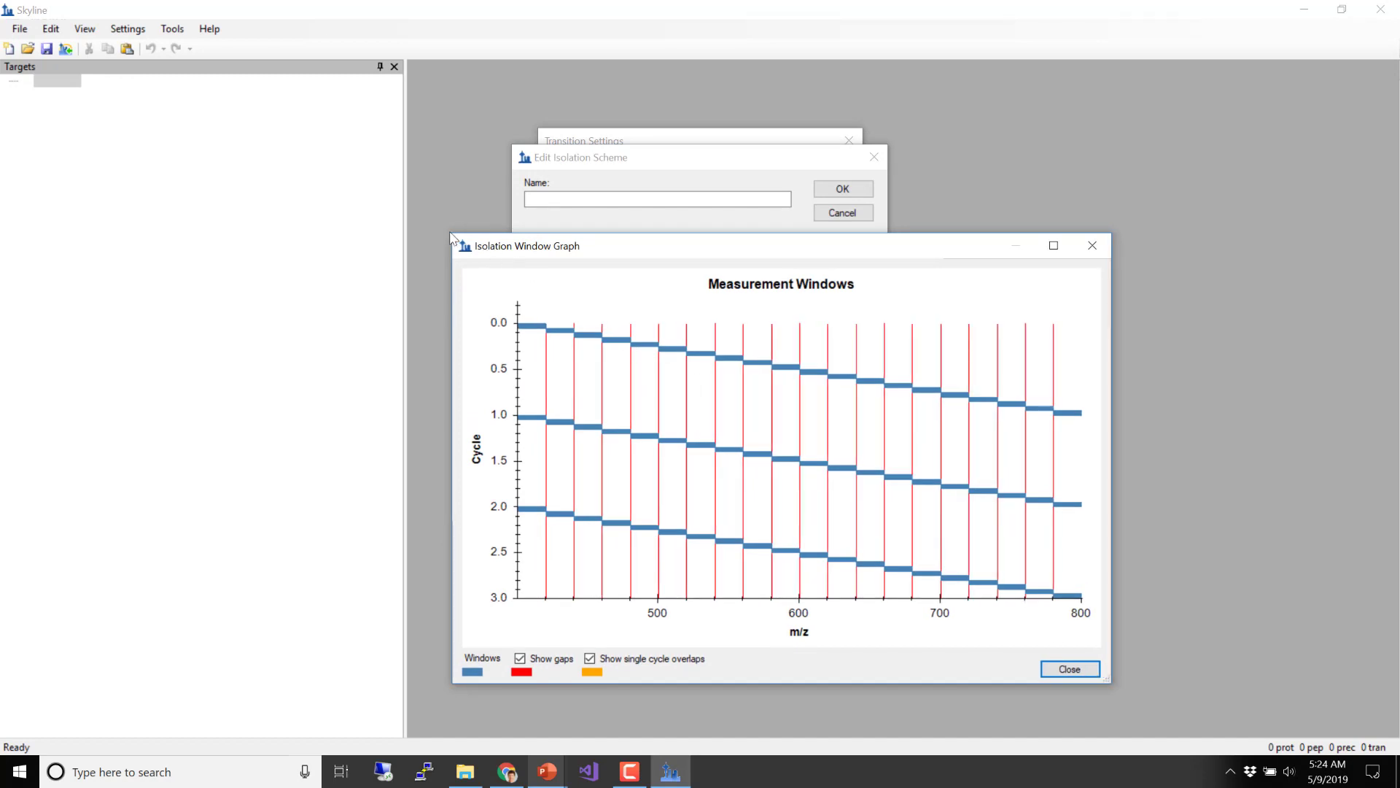
- Examine the gap between adjacent isolation windows near m/z 460.46 in the enlarged measurement window graph, and restore the full graph range
drag(454, 235, 226, 105)
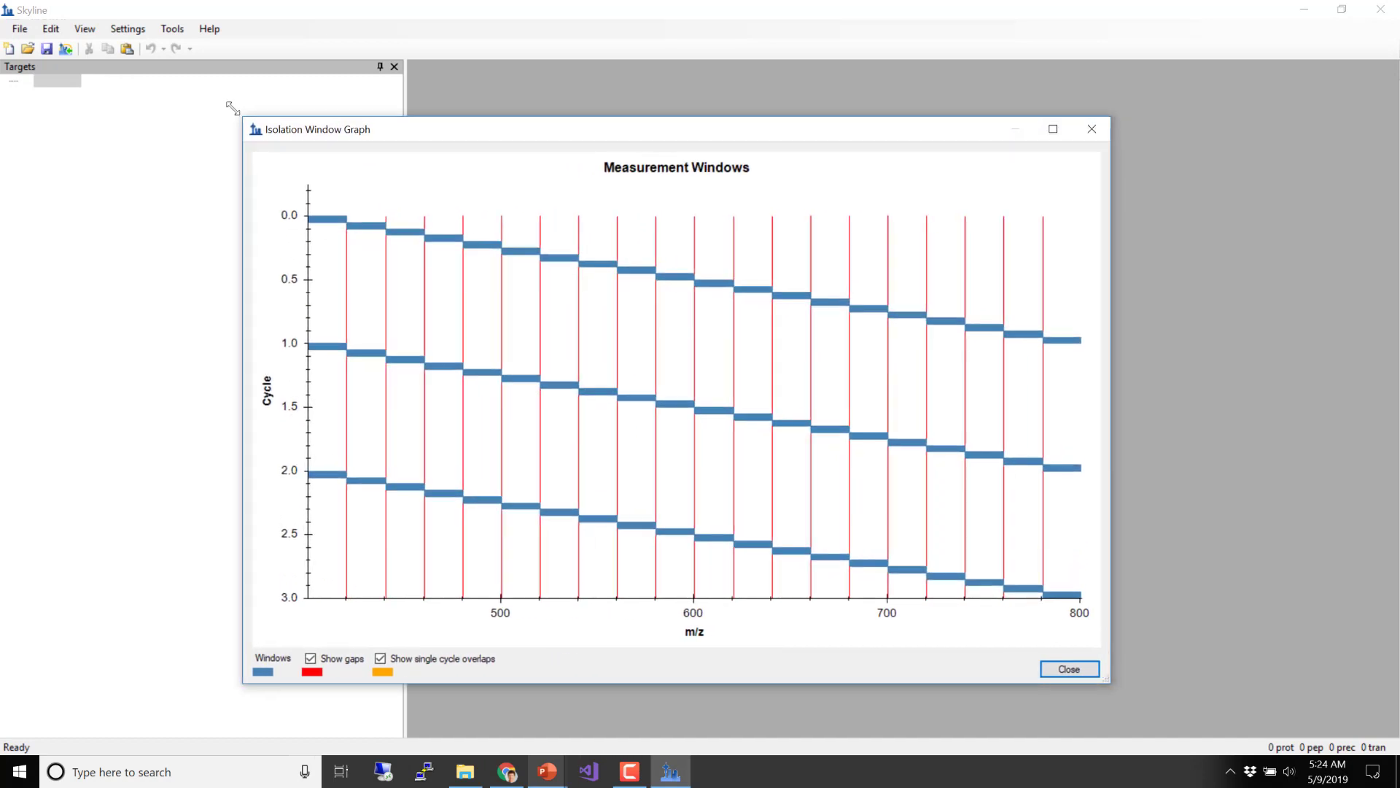
scroll(416, 234, up, 10)
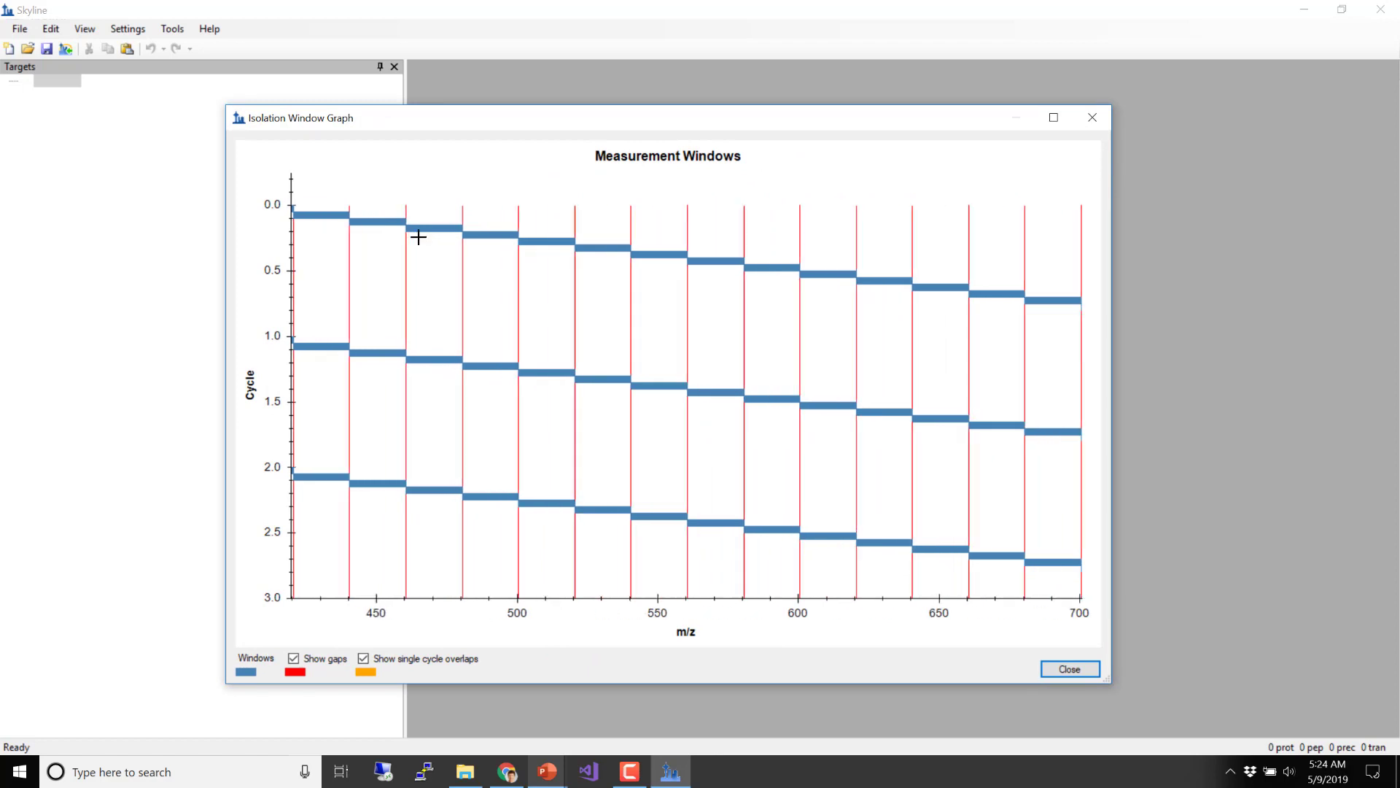
scroll(388, 233, up, 12)
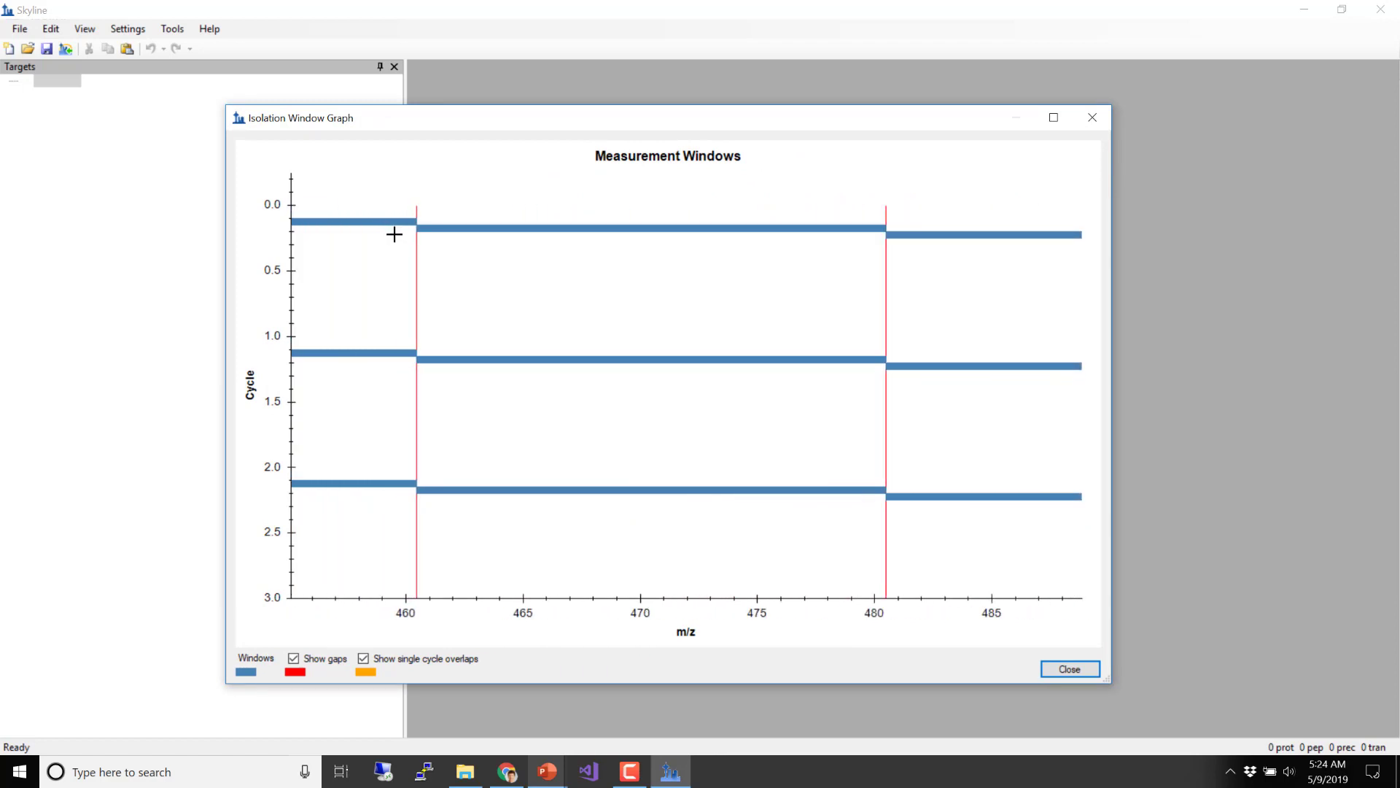
scroll(408, 233, up, 8)
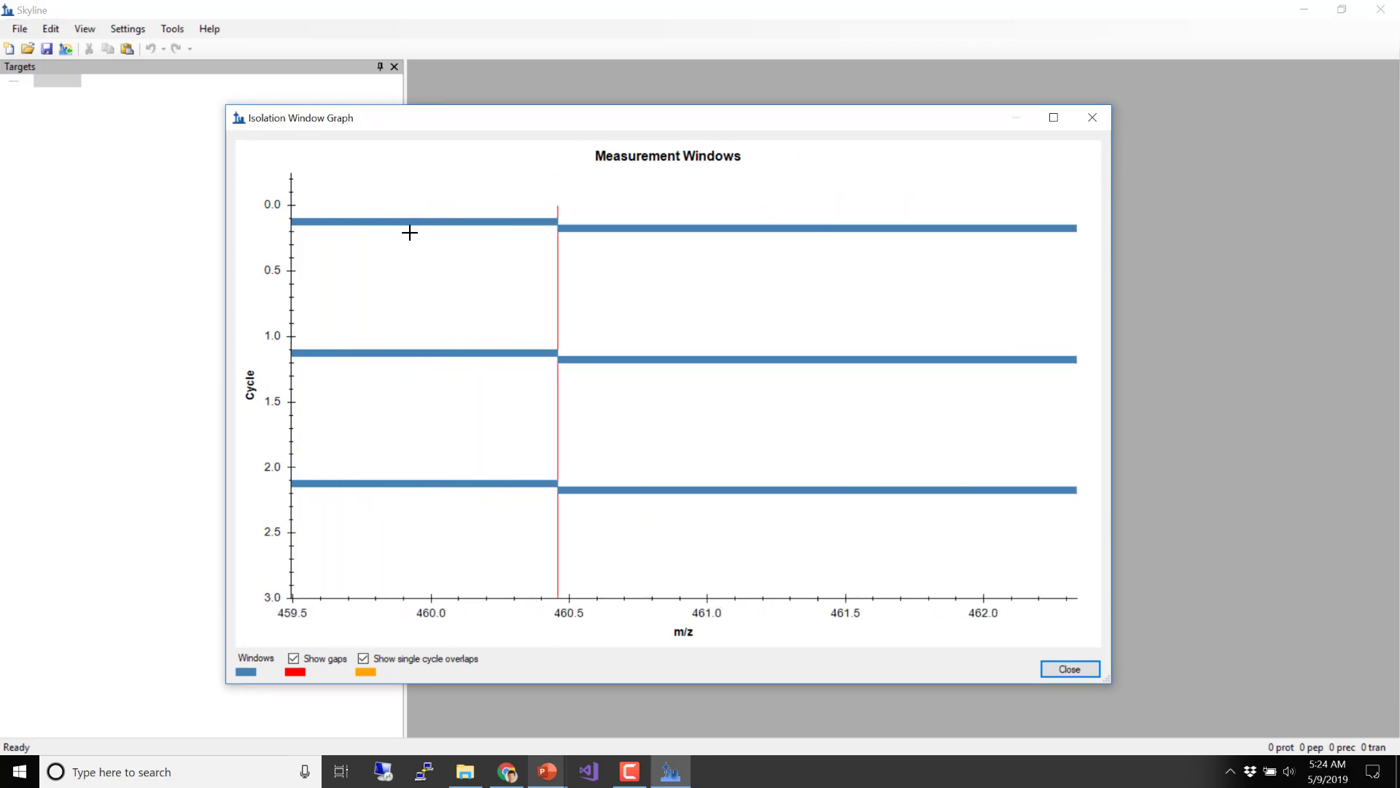
scroll(787, 421, up, 1)
scroll(787, 420, up, 6)
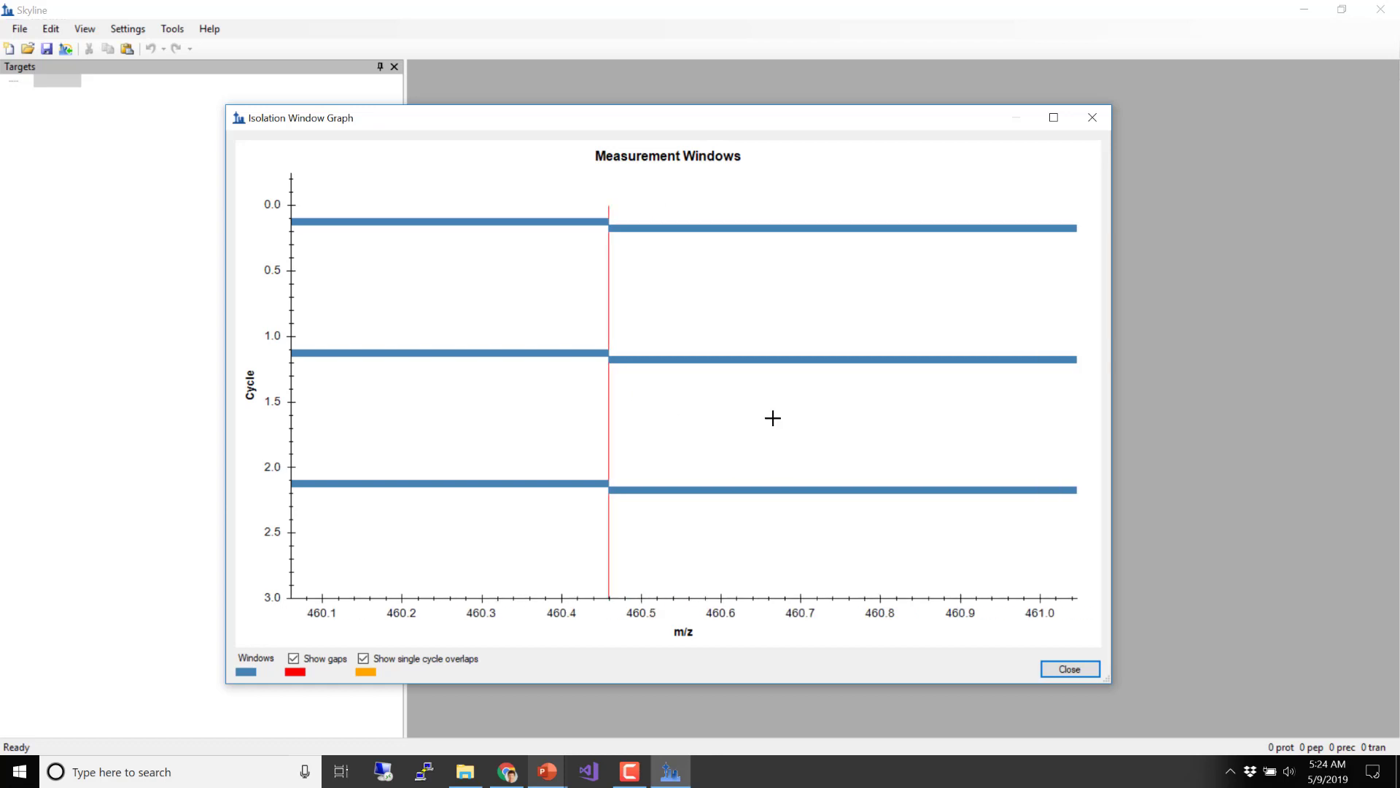
scroll(425, 378, up, 4)
scroll(430, 379, up, 2)
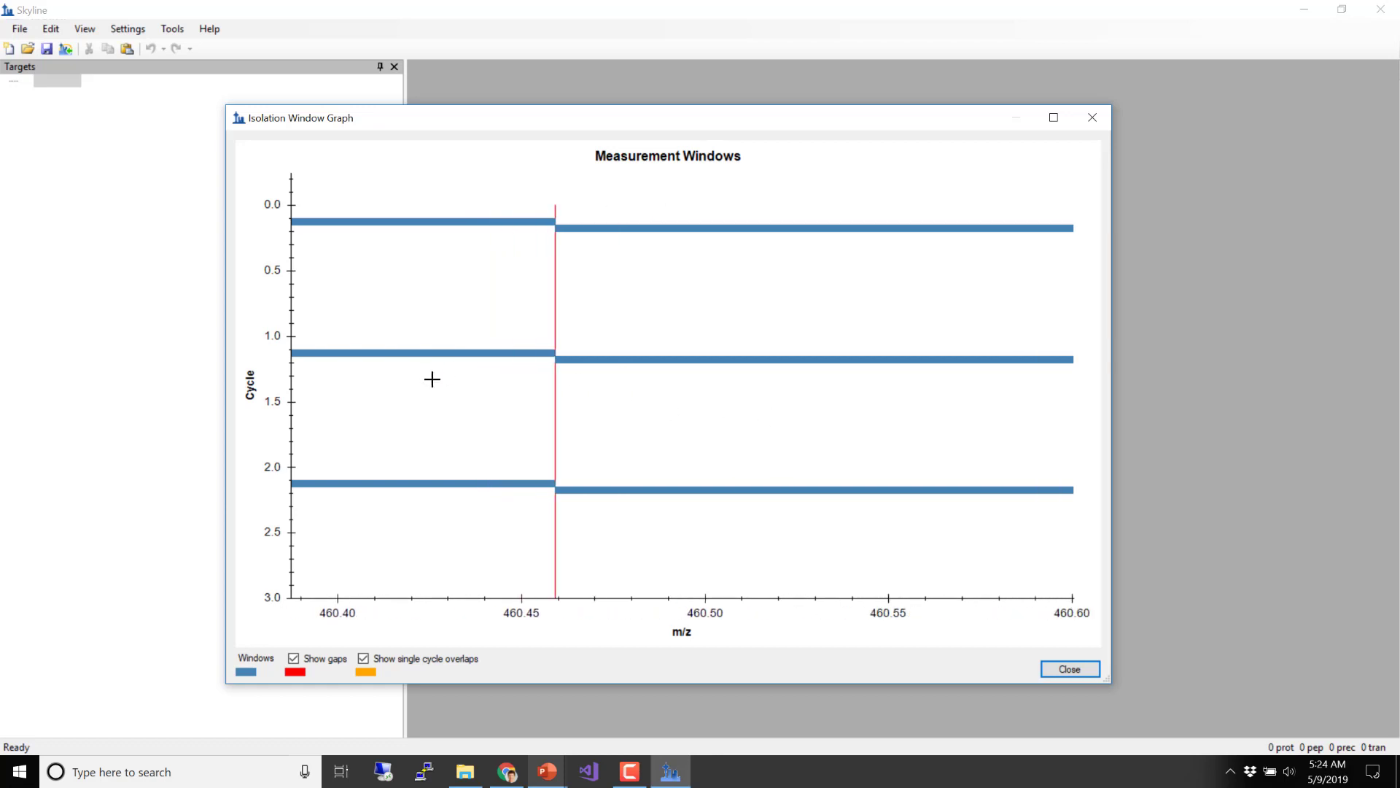
scroll(625, 410, up, 6)
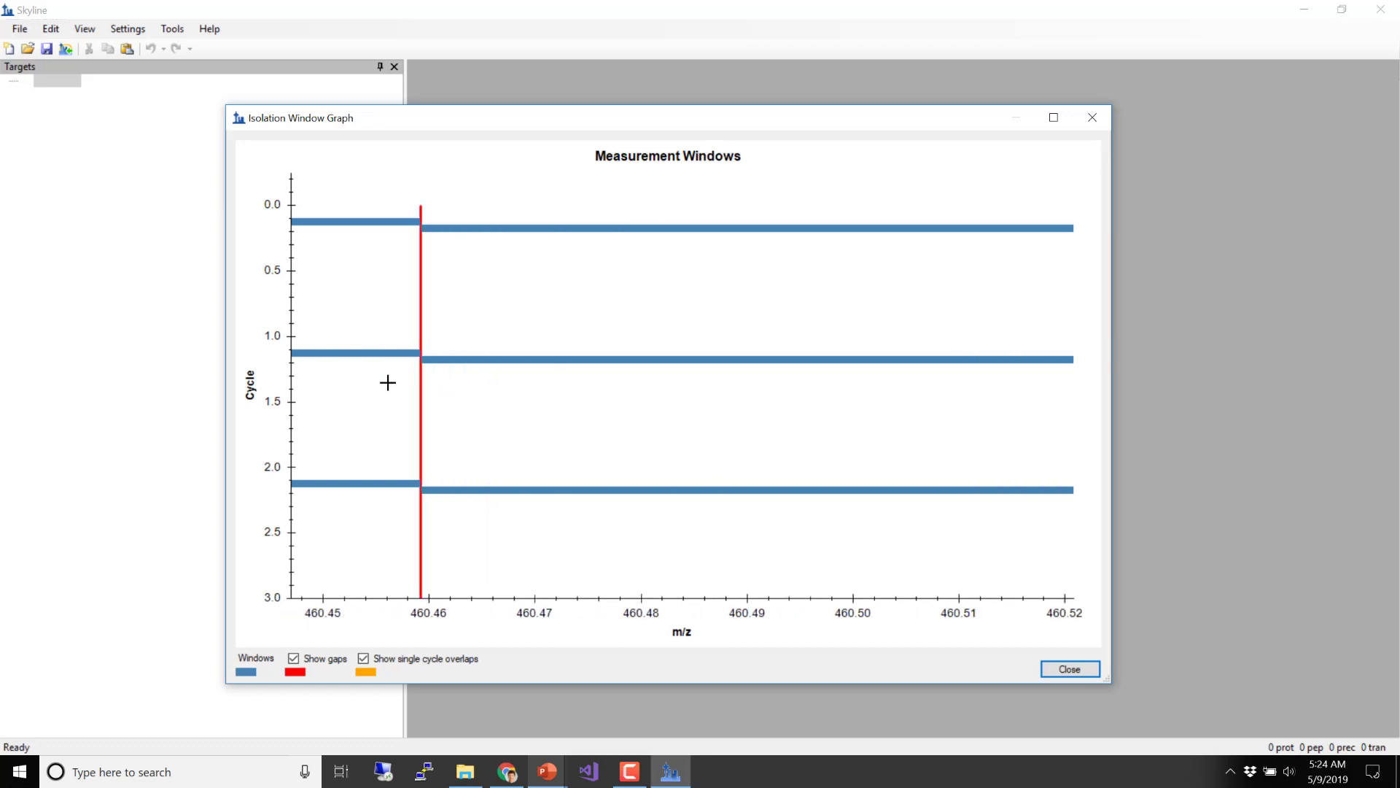
scroll(392, 381, up, 2)
scroll(405, 420, up, 5)
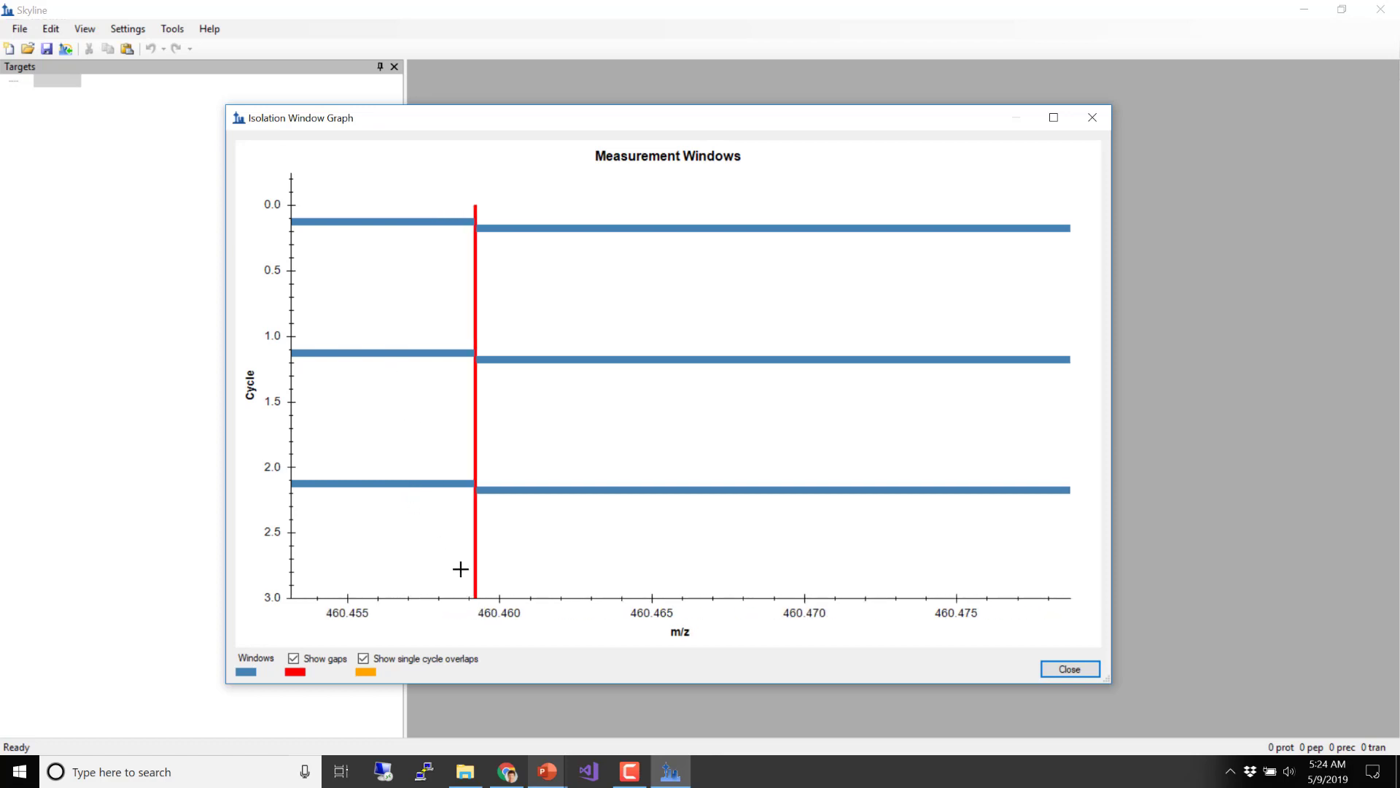
scroll(460, 567, up, 5)
scroll(461, 567, up, 2)
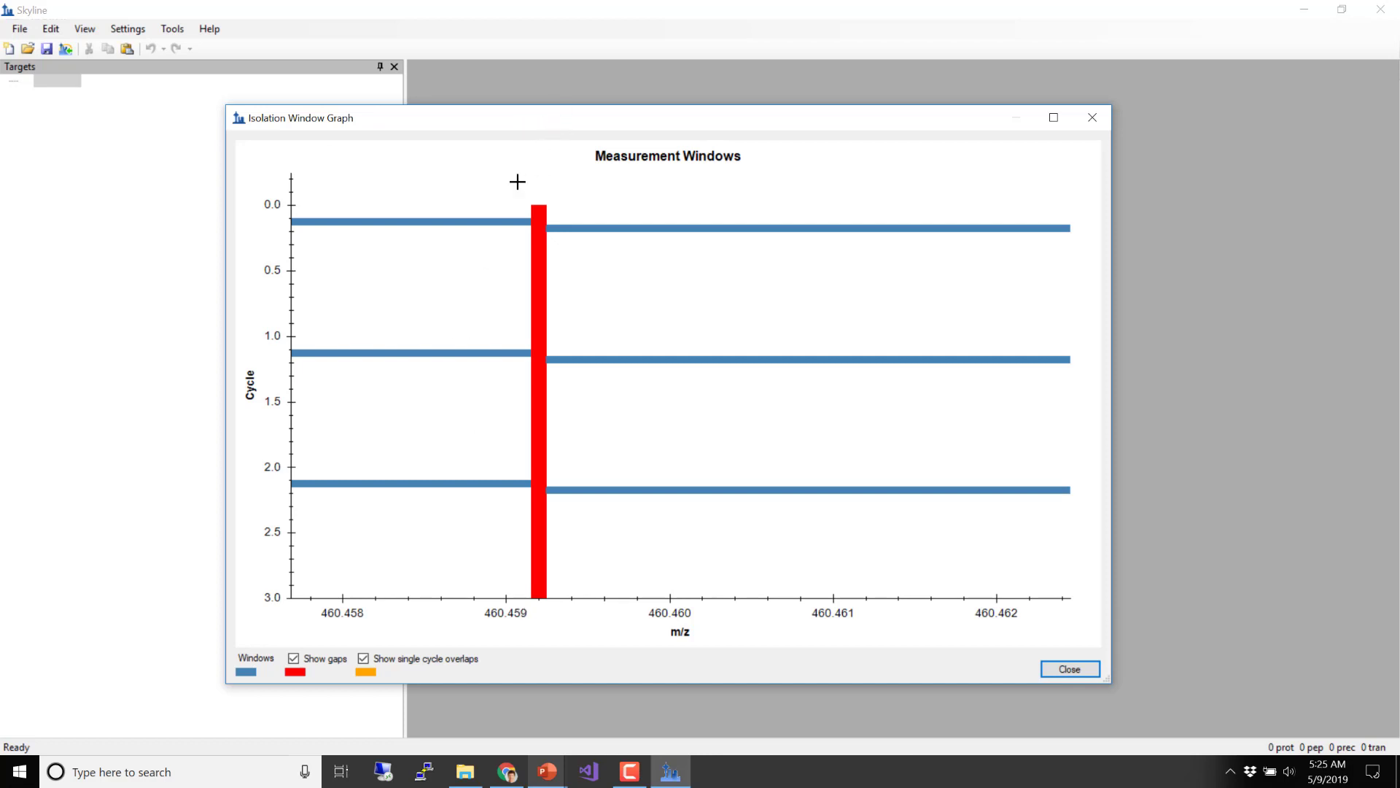
scroll(514, 212, down, 5)
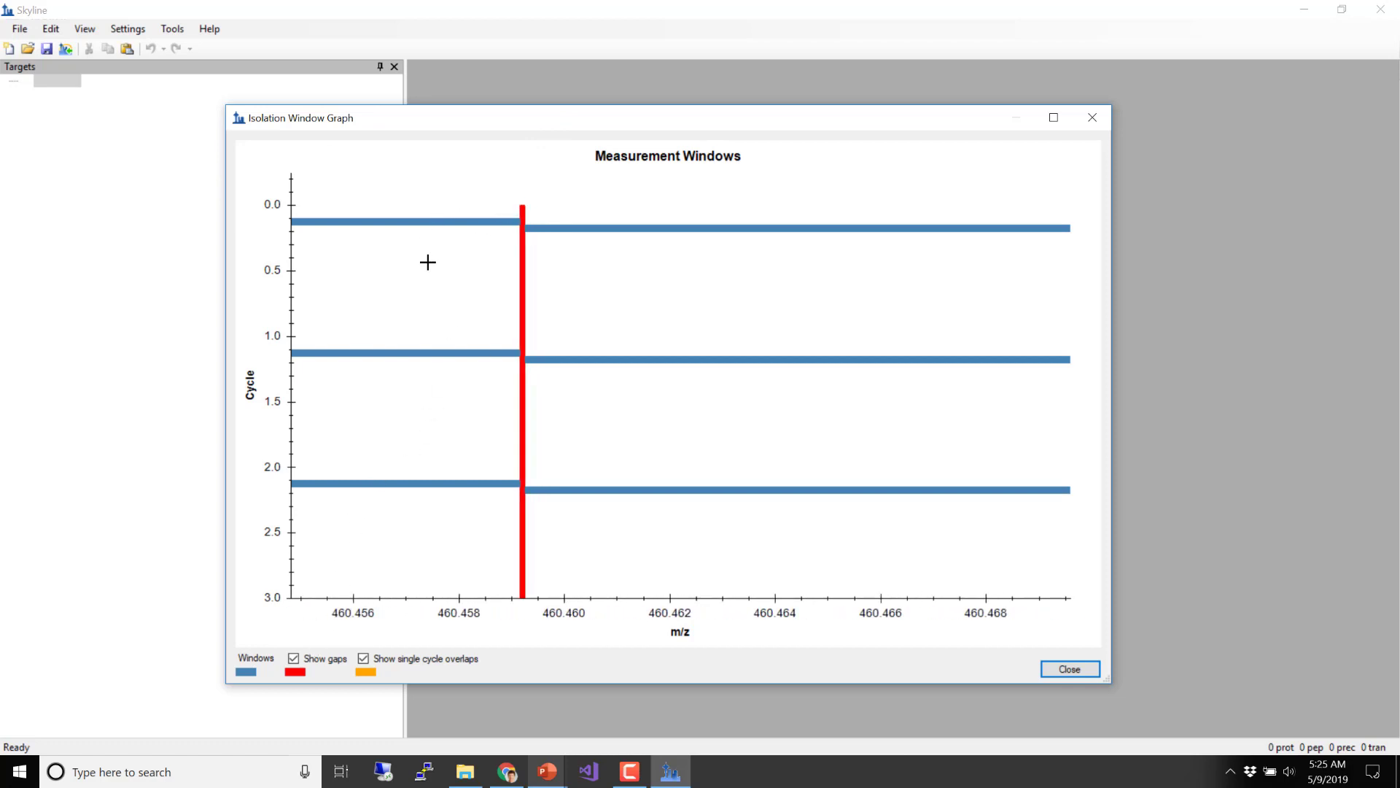
right_click(431, 282)
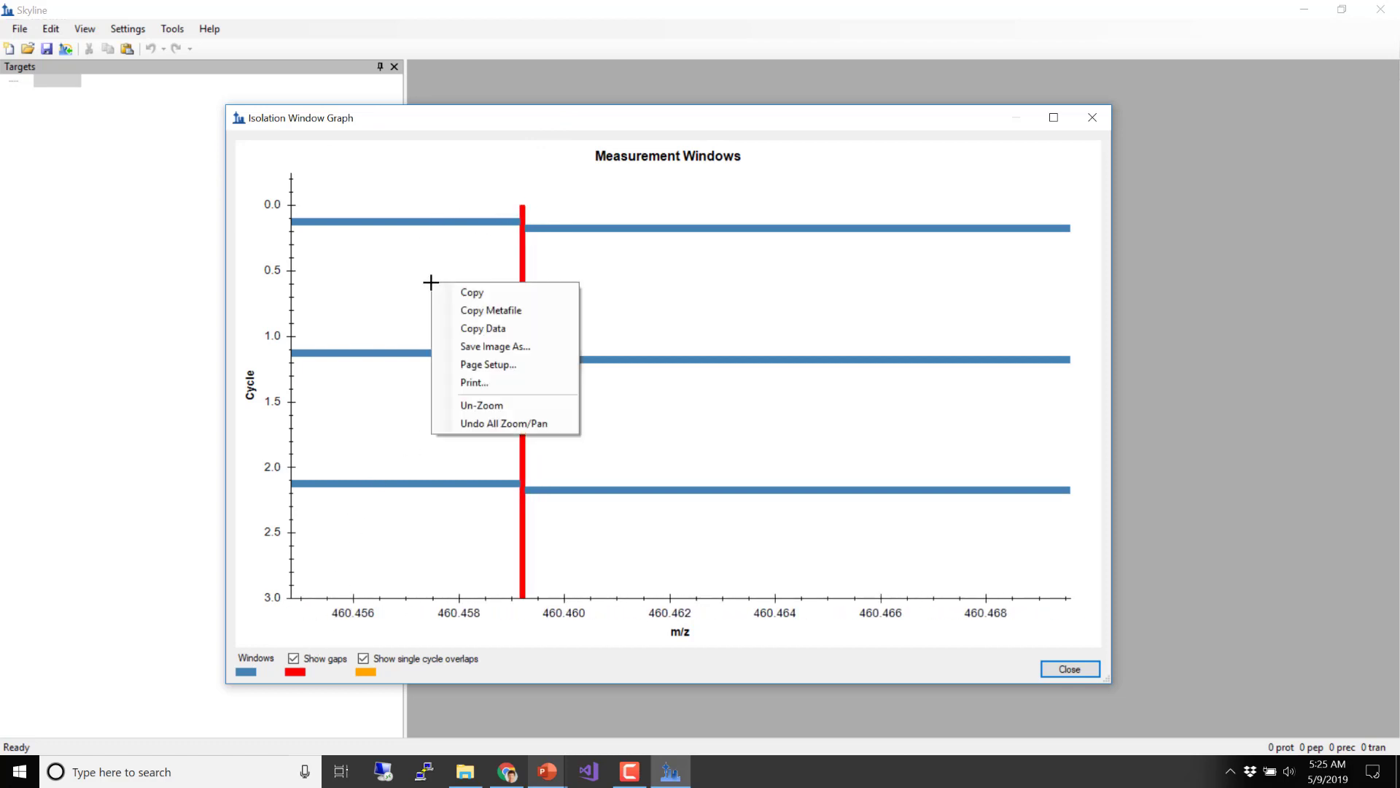
click(503, 423)
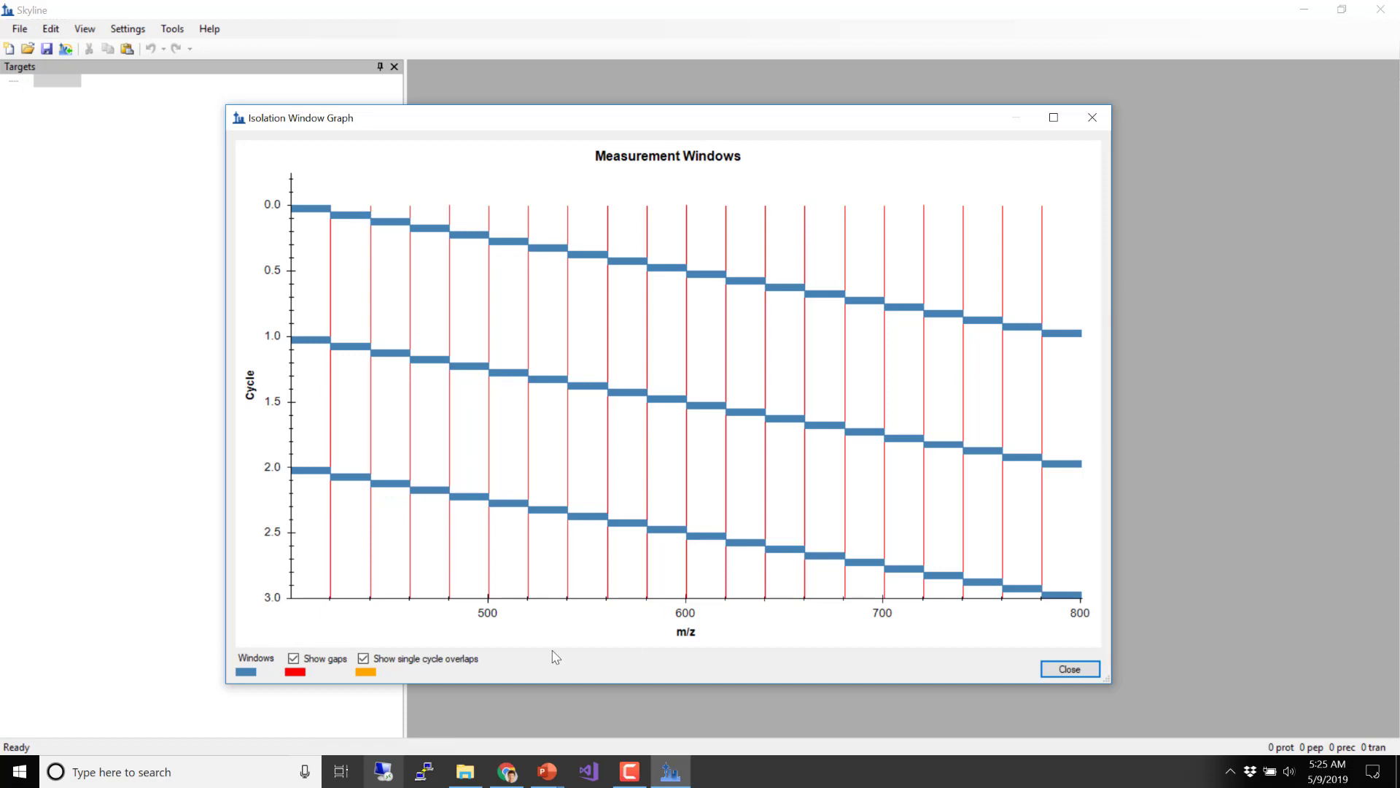
- Compare the measurement window graph with gaps hidden and shown, and close the graph
click(294, 659)
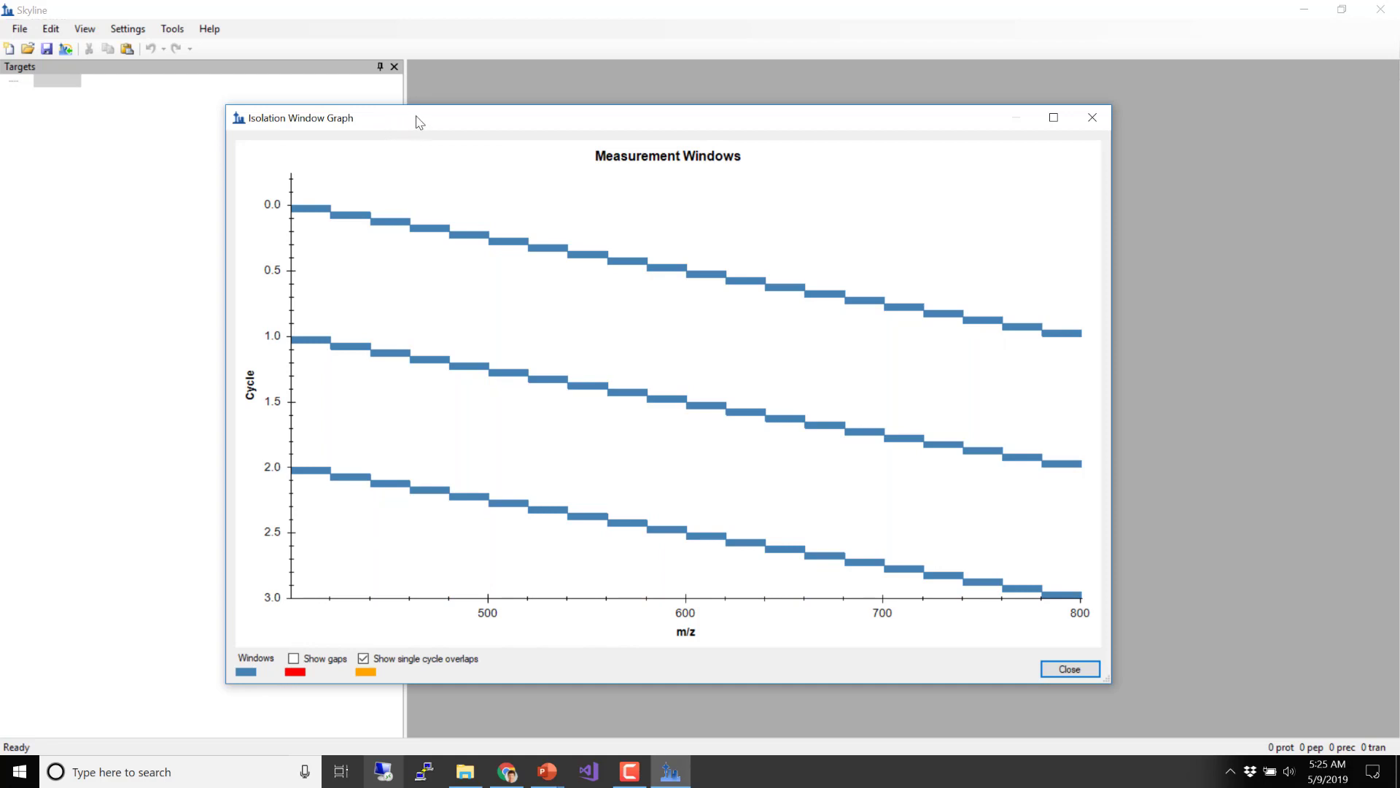
mouse_move(426, 123)
mouse_down()
mouse_move(595, 140)
mouse_move(433, 111)
mouse_up()
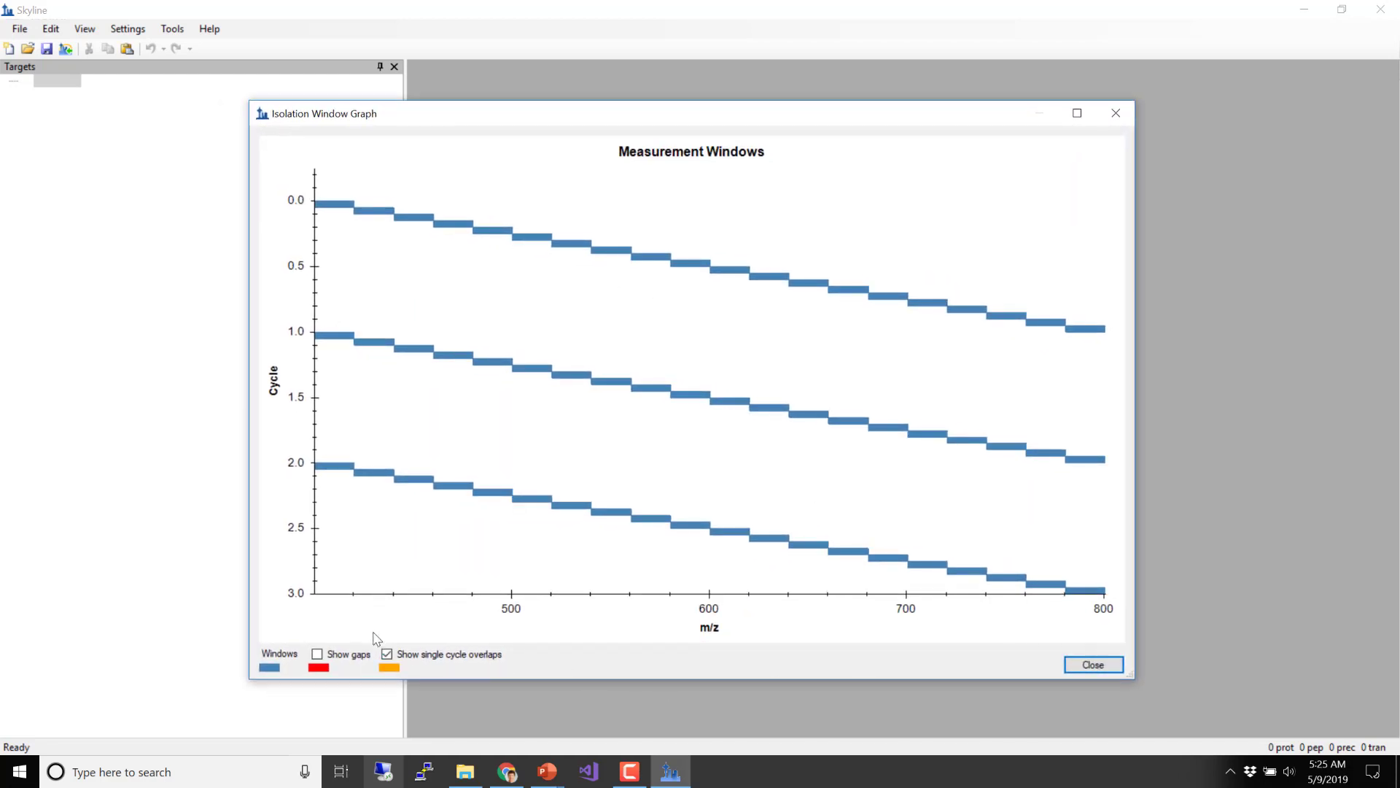
click(316, 654)
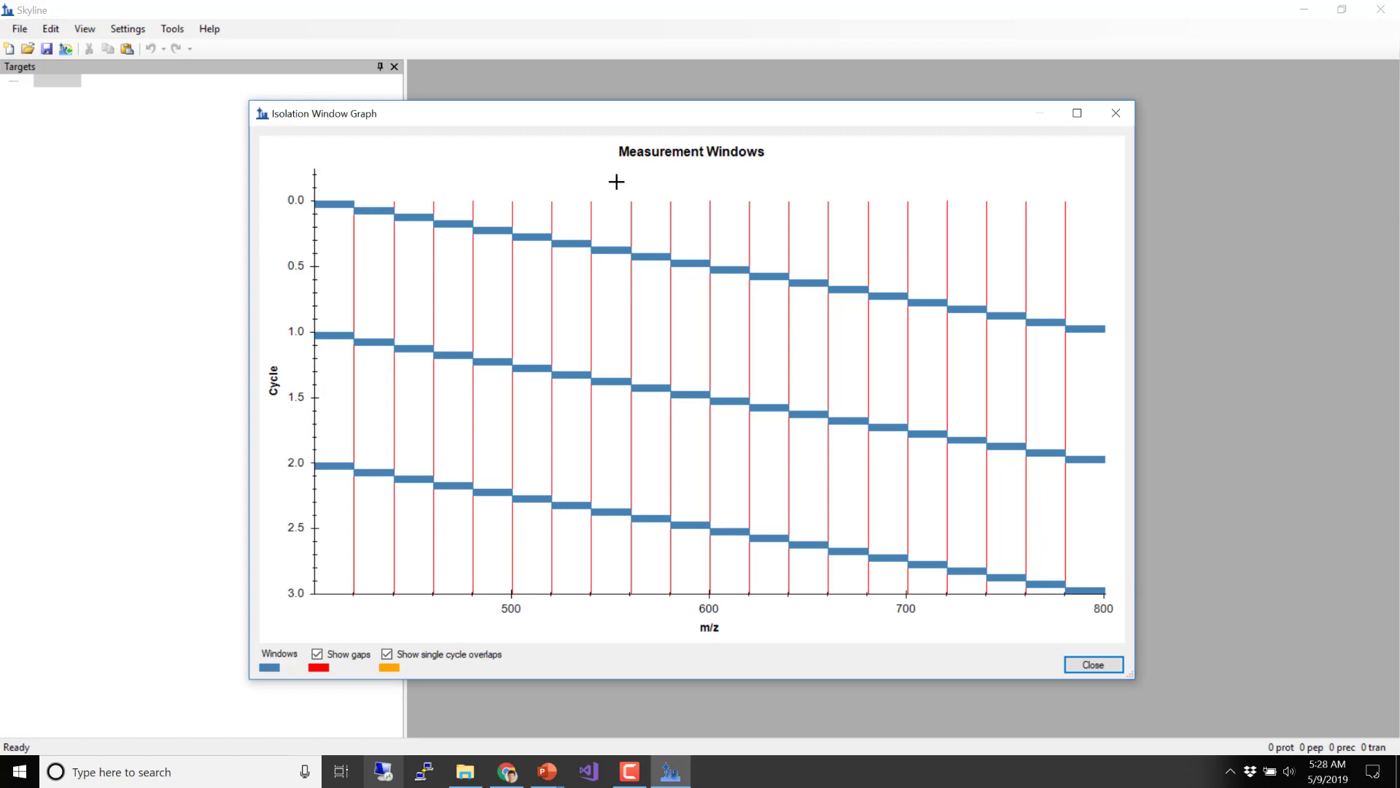
click(1116, 112)
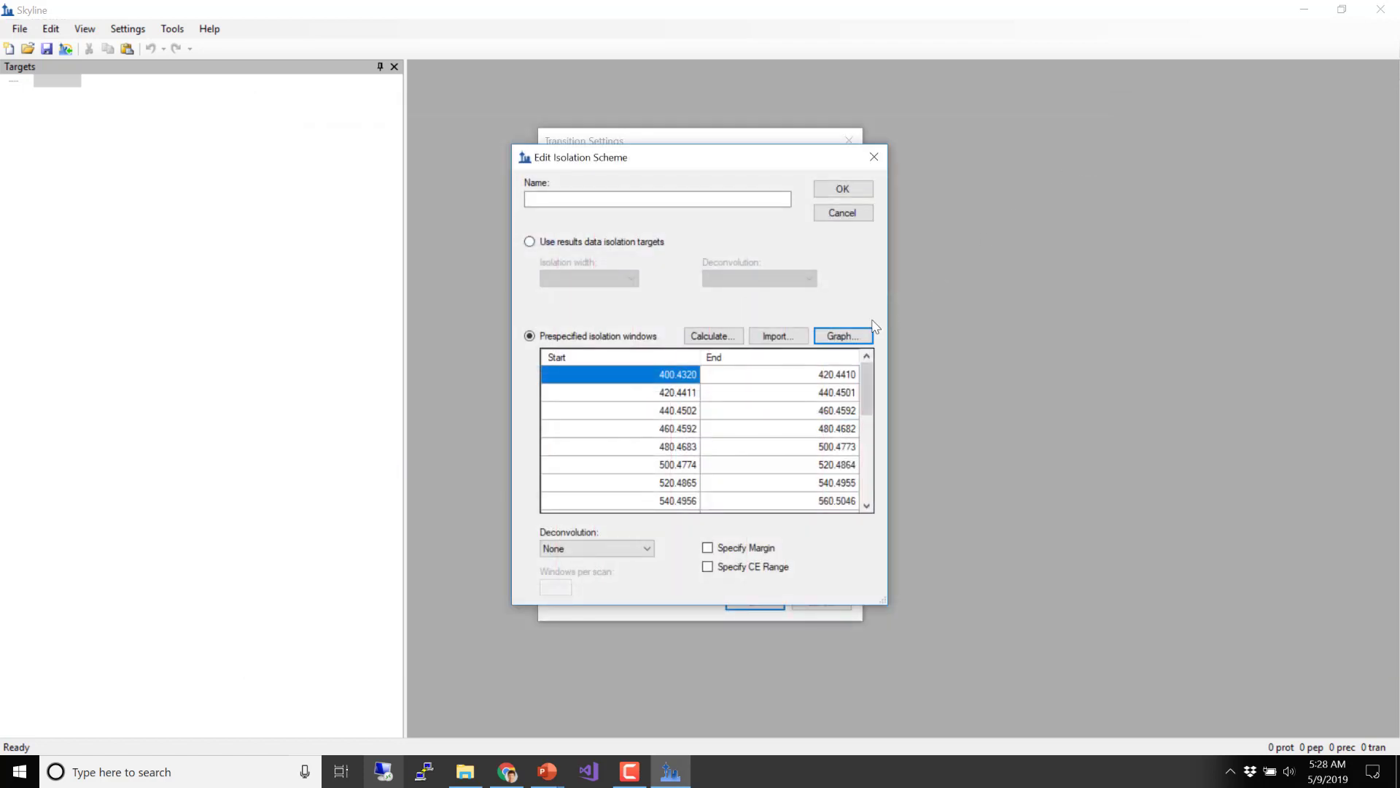
- Calculate isolation windows from 400 to 800 m/z with a window width of 20 and optimized window placement
click(717, 339)
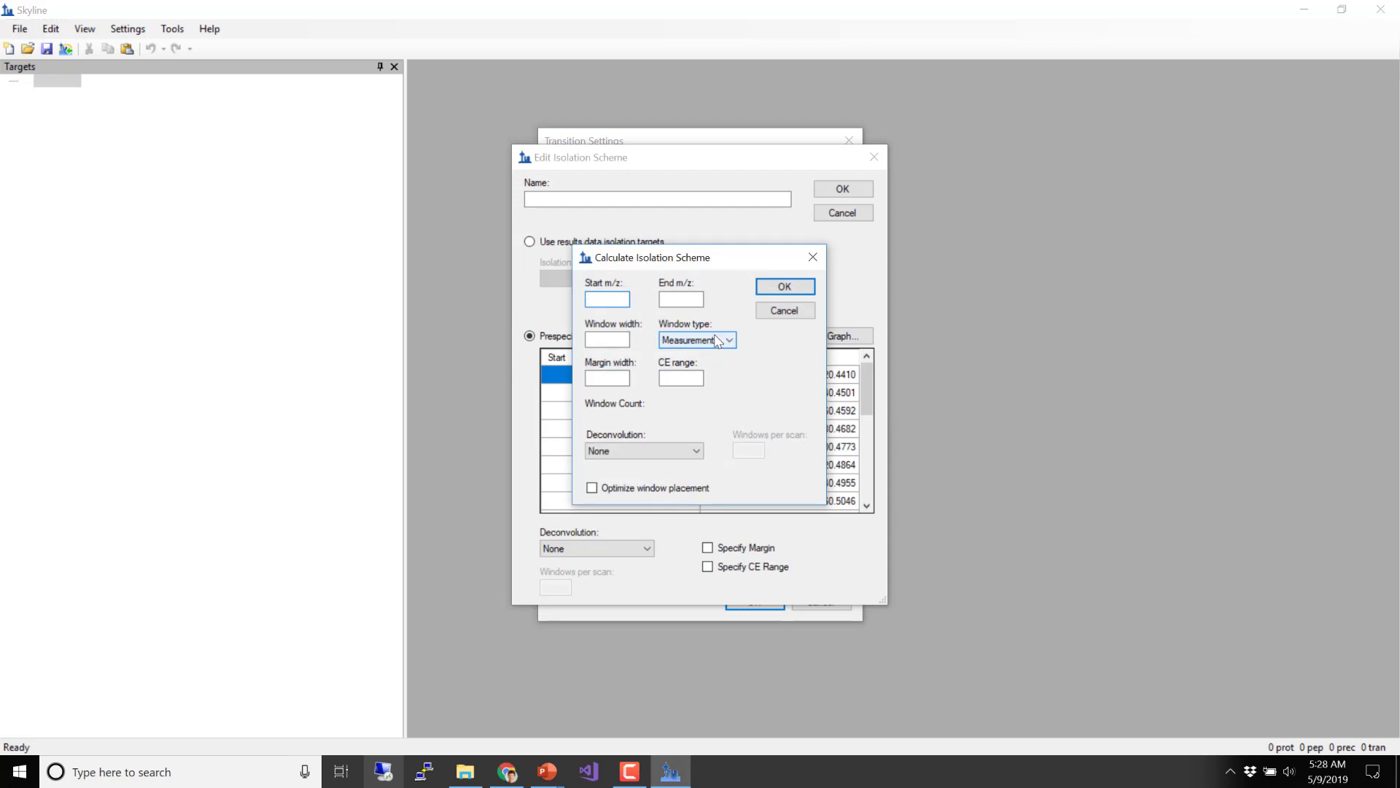
text(400)
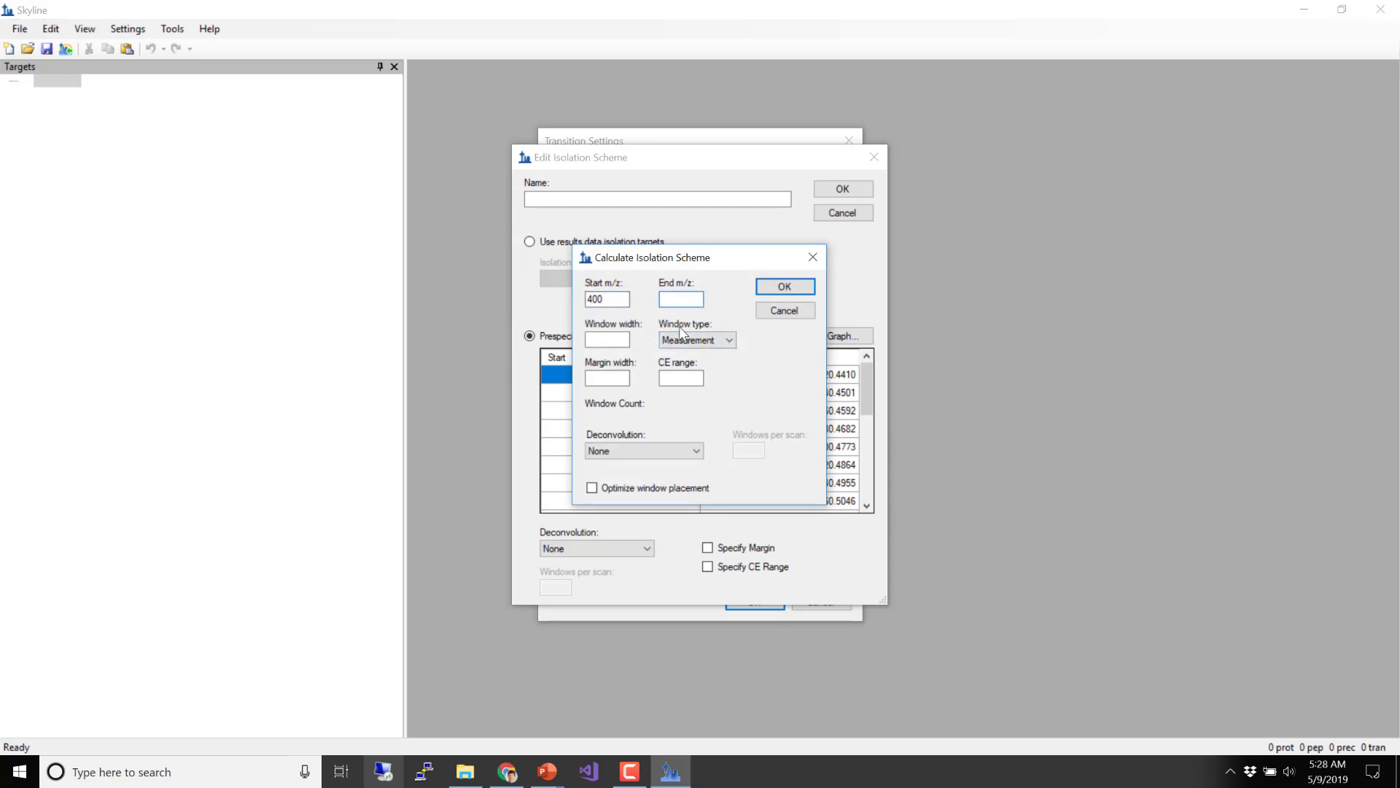
text(800)
click(615, 339)
text(20)
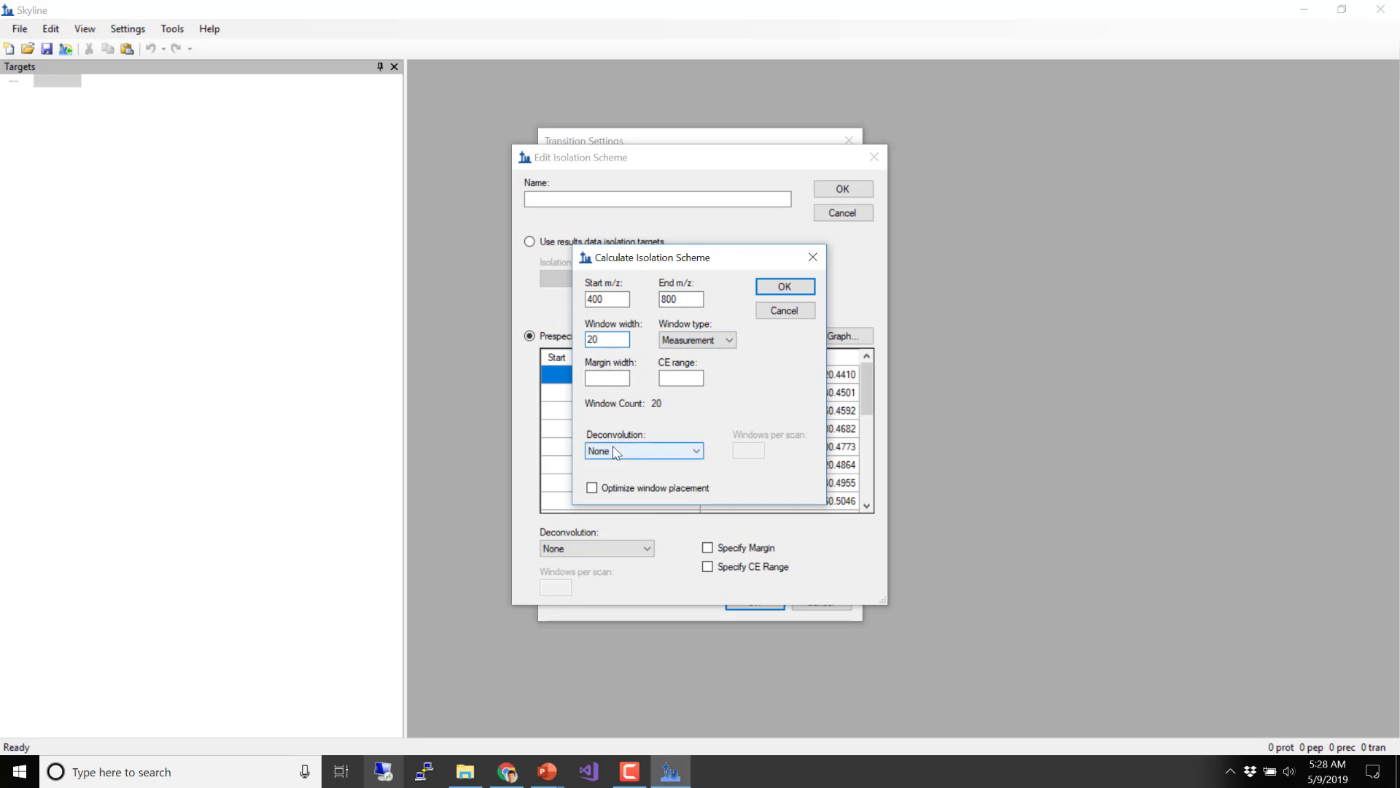
click(591, 488)
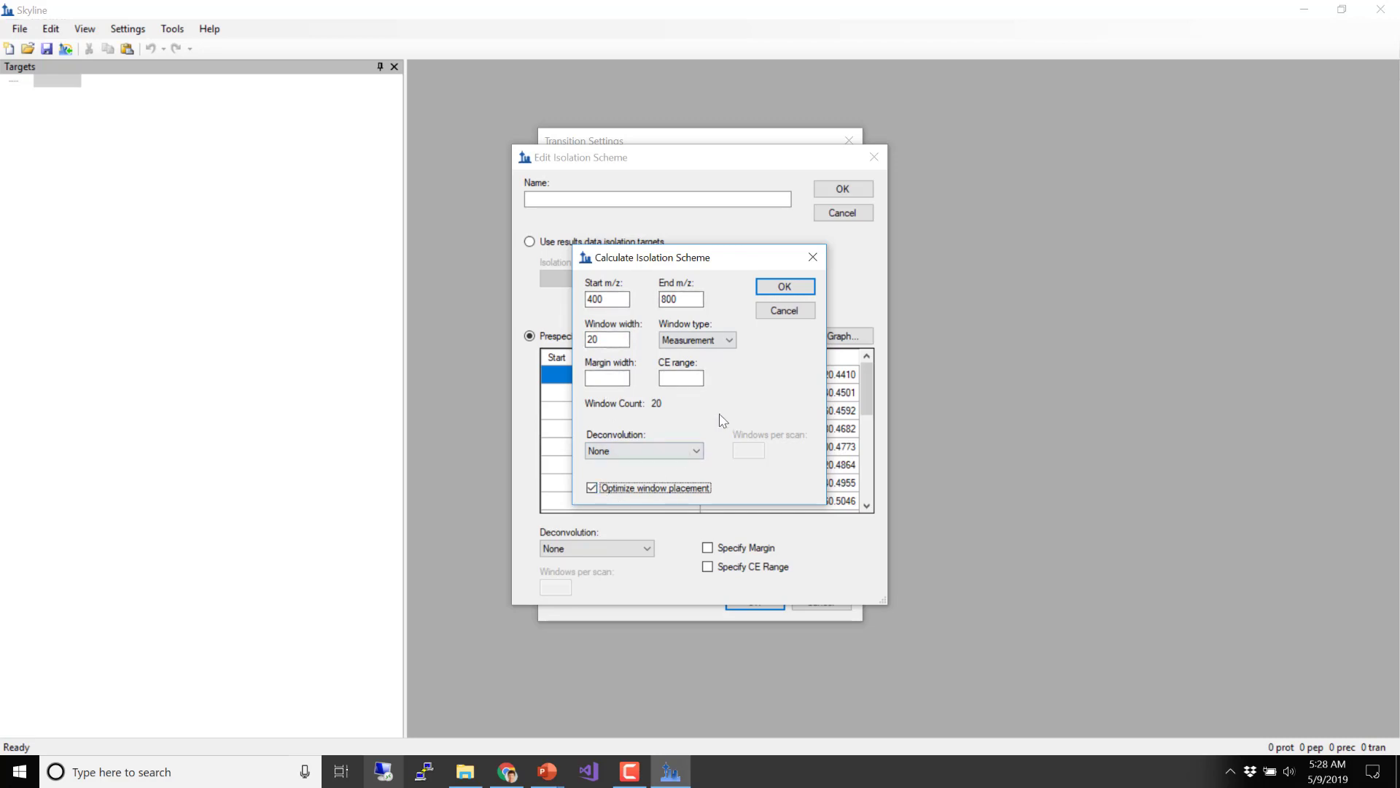
drag(751, 257, 409, 264)
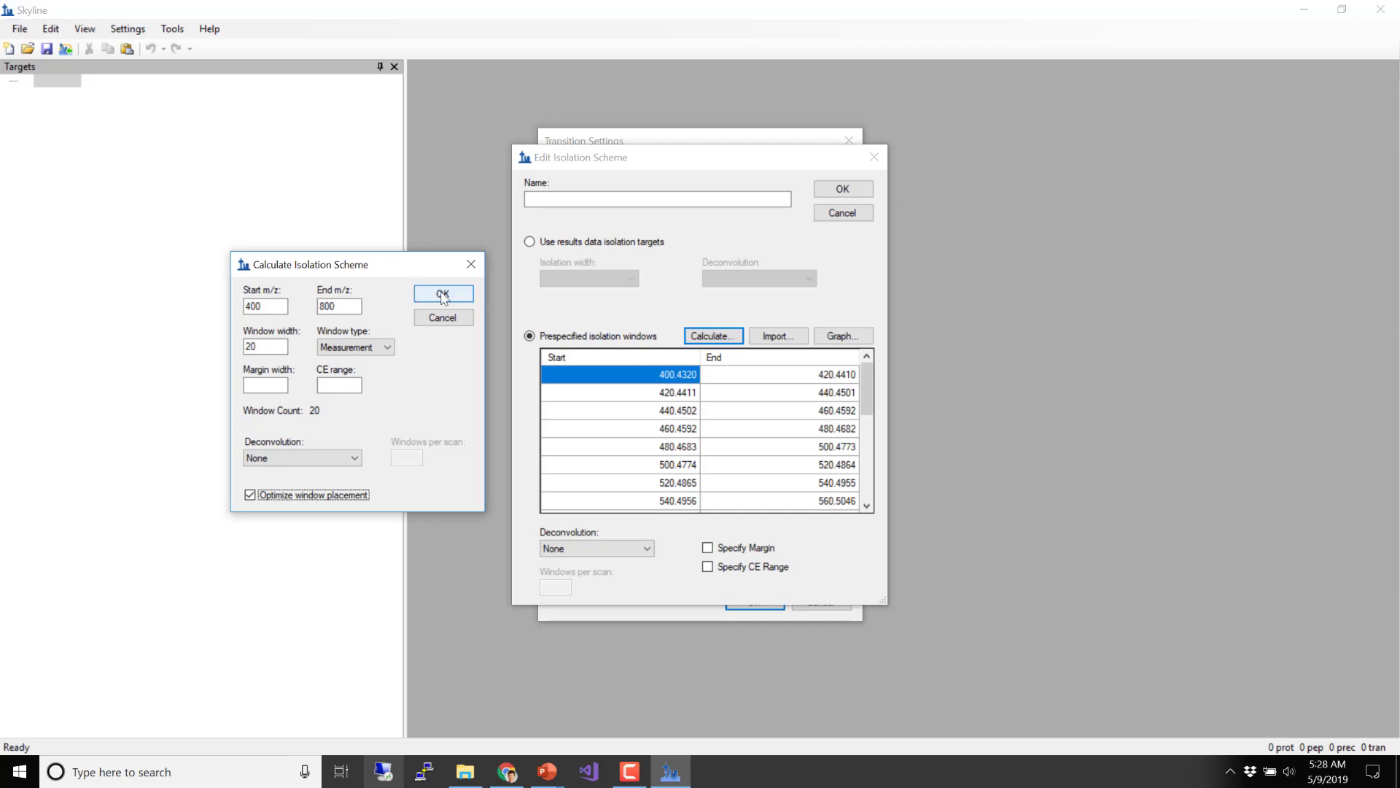
click(443, 294)
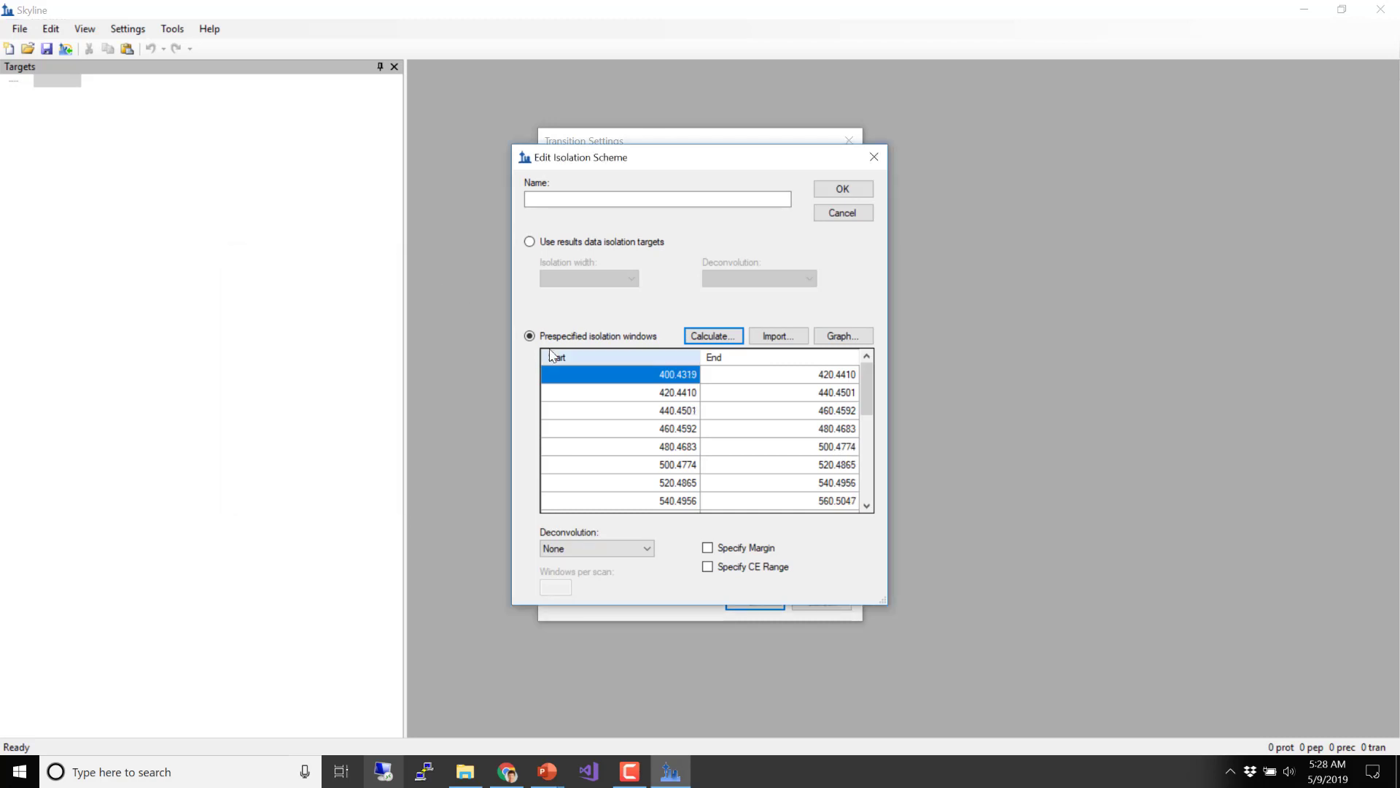
- Inspect the calculated isolation windows for gaps in the measurement window graph, compare it with the window list, and close the graph
mouse_move(867, 387)
mouse_down()
mouse_move(856, 513)
mouse_move(862, 392)
mouse_up()
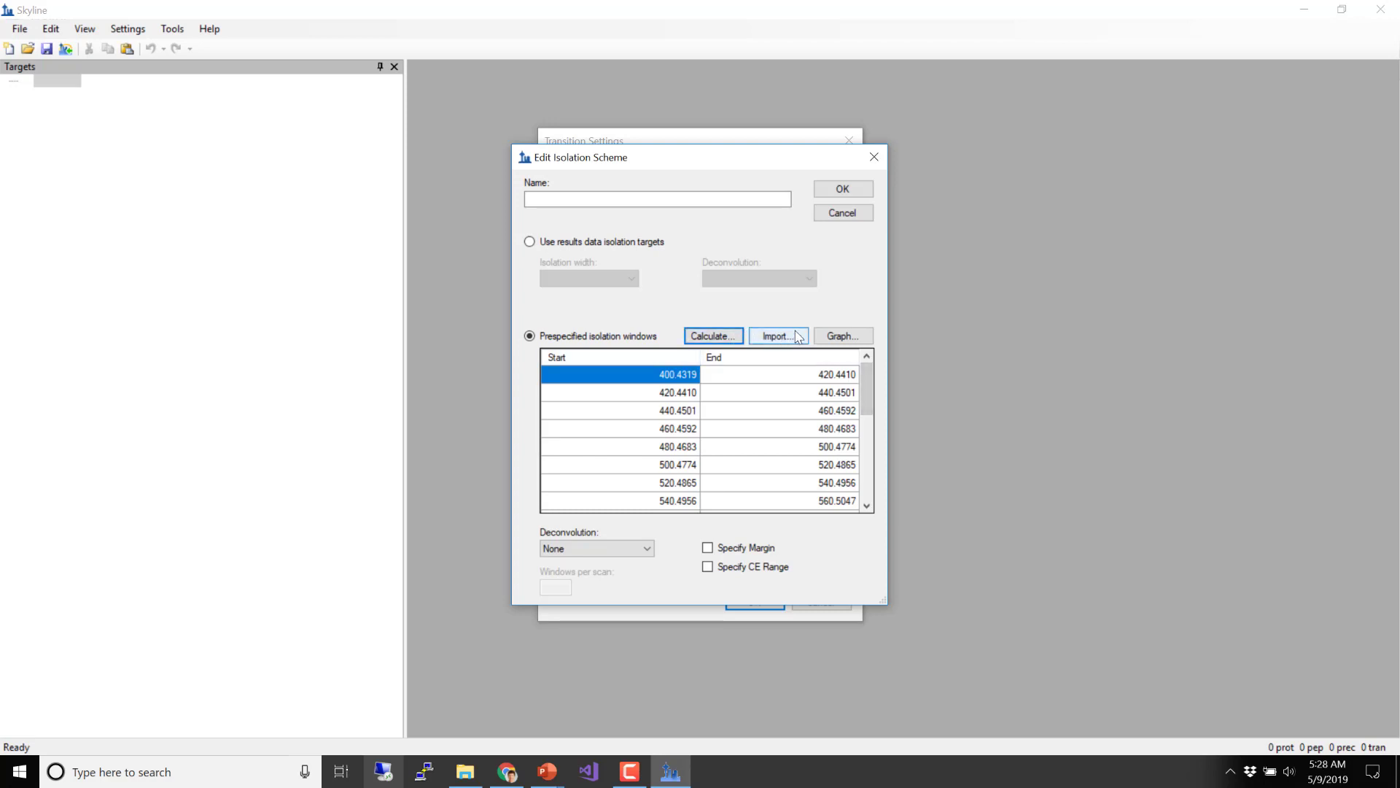
click(843, 336)
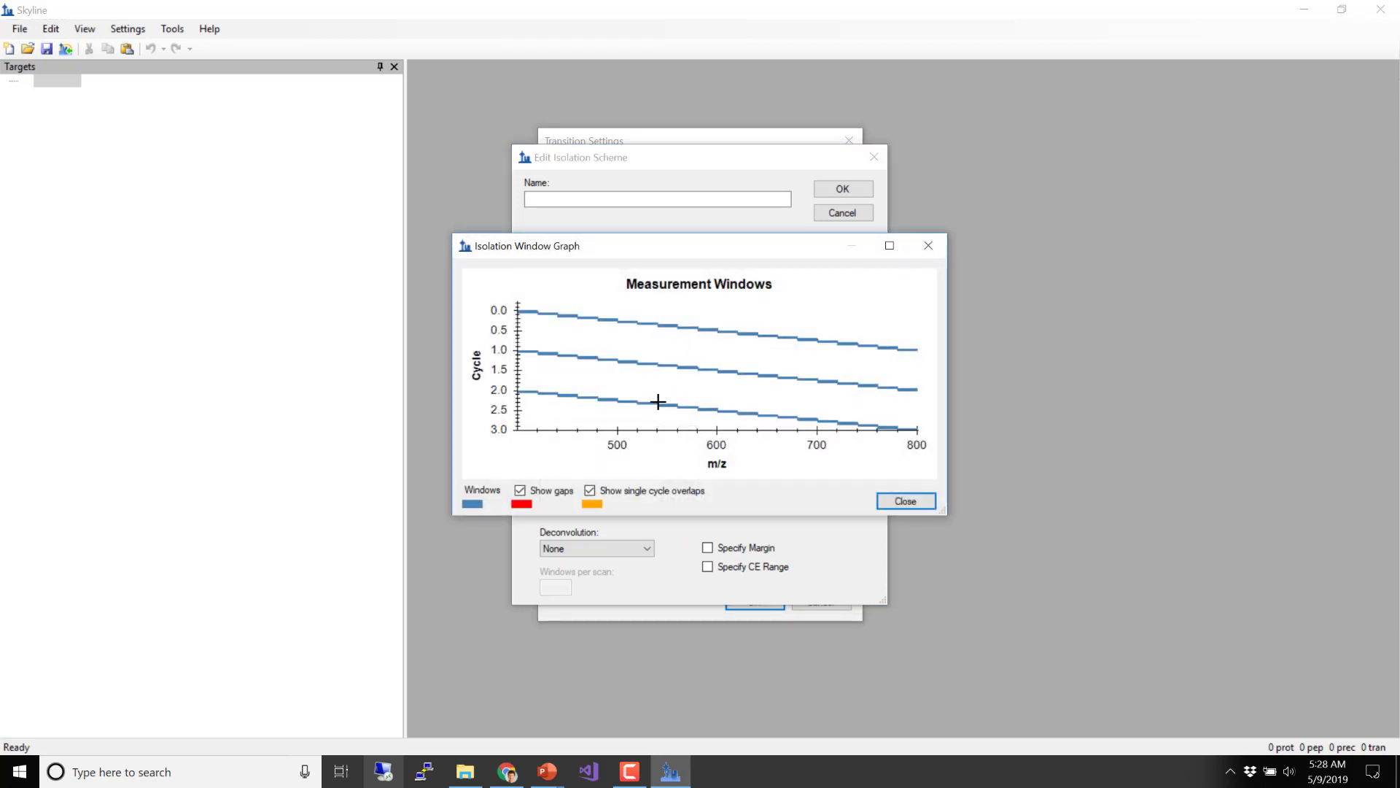
scroll(656, 401, up, 3)
scroll(656, 401, up, 2)
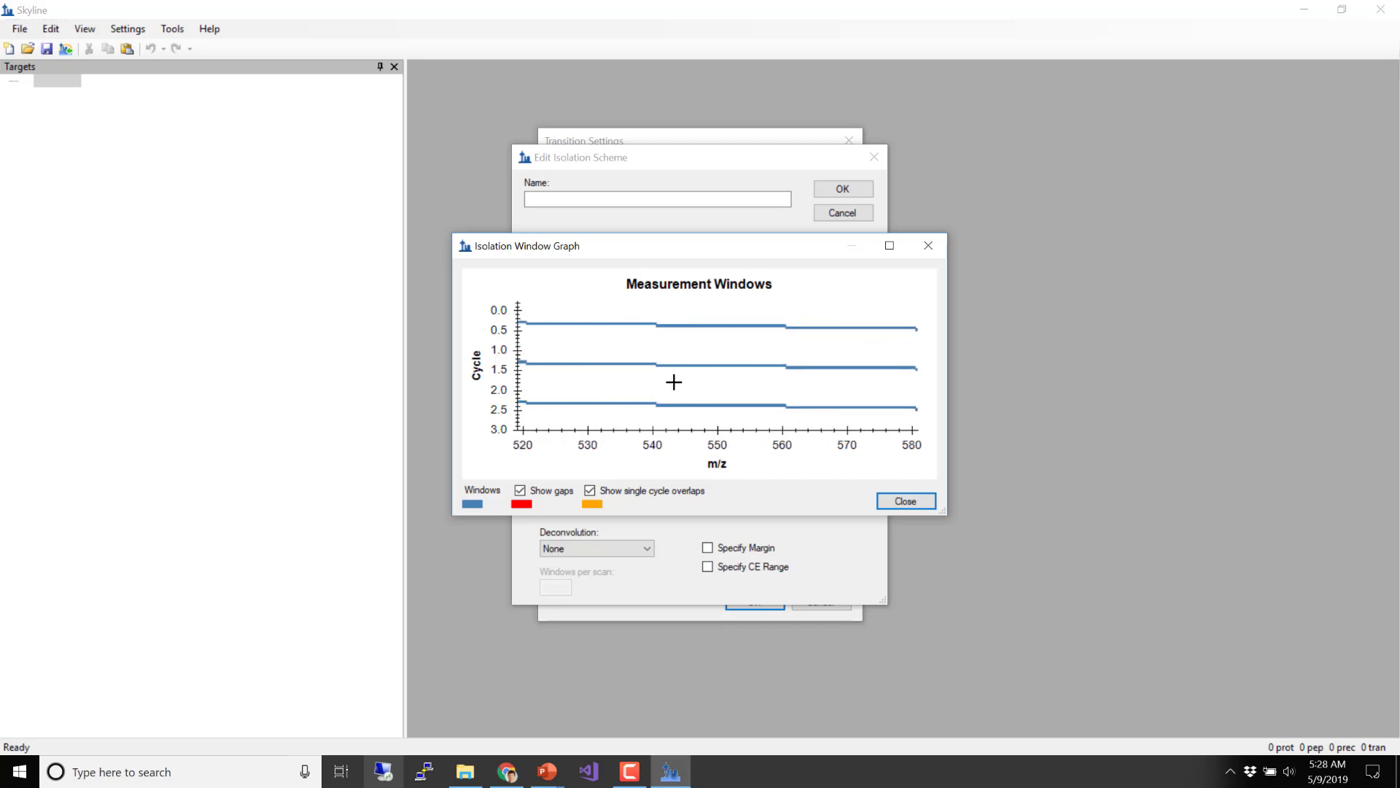
drag(528, 248, 117, 267)
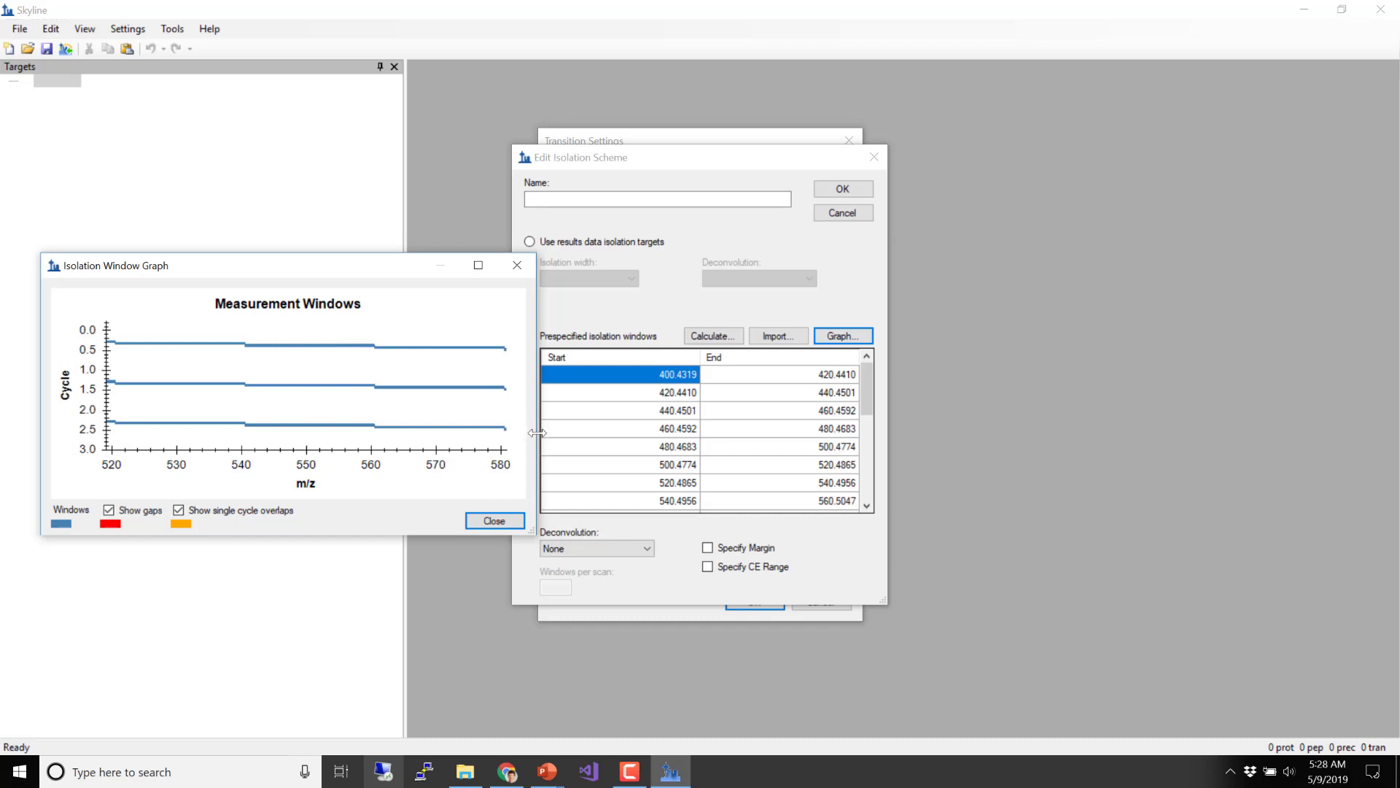
drag(537, 436, 511, 466)
drag(287, 268, 1146, 229)
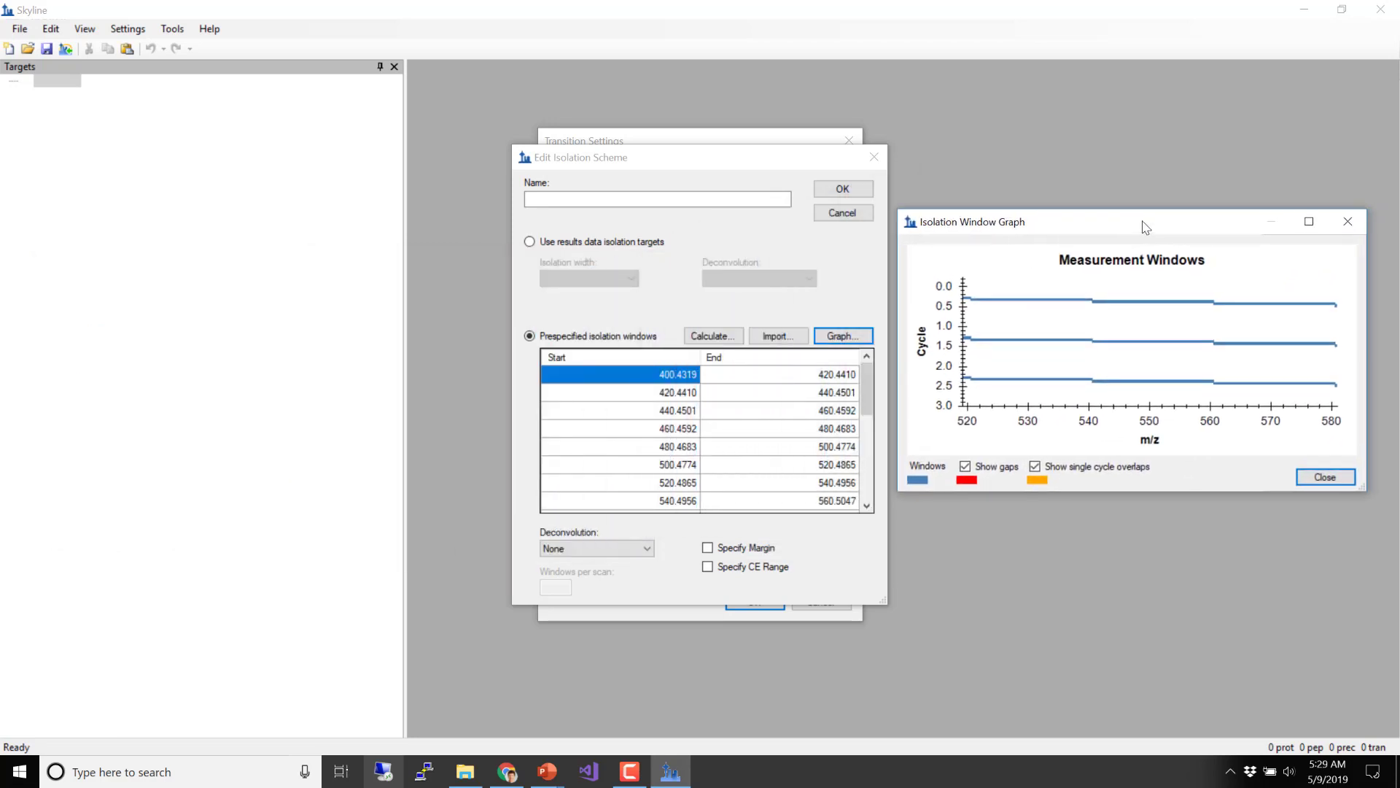
click(1340, 229)
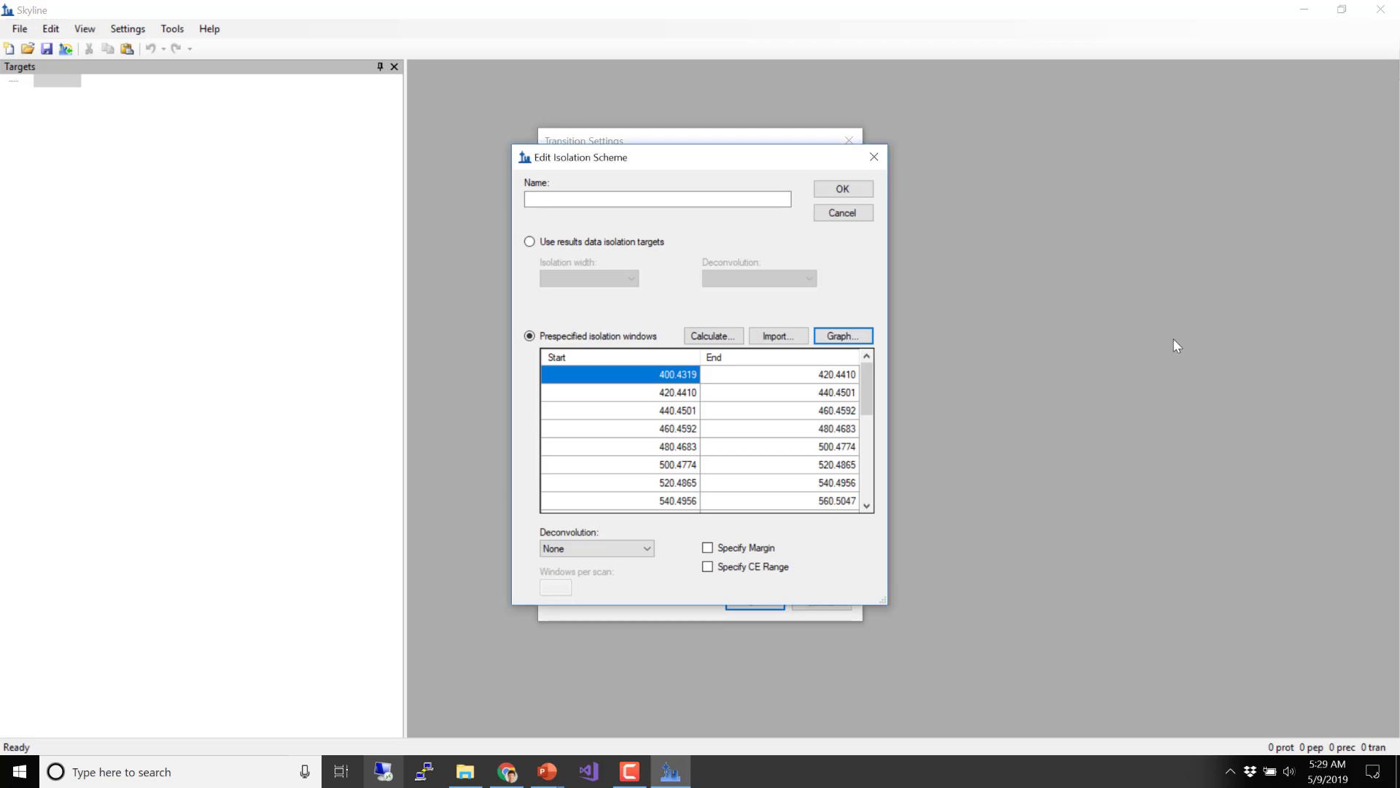
- Name the isolation scheme "400 to 800"
click(685, 203)
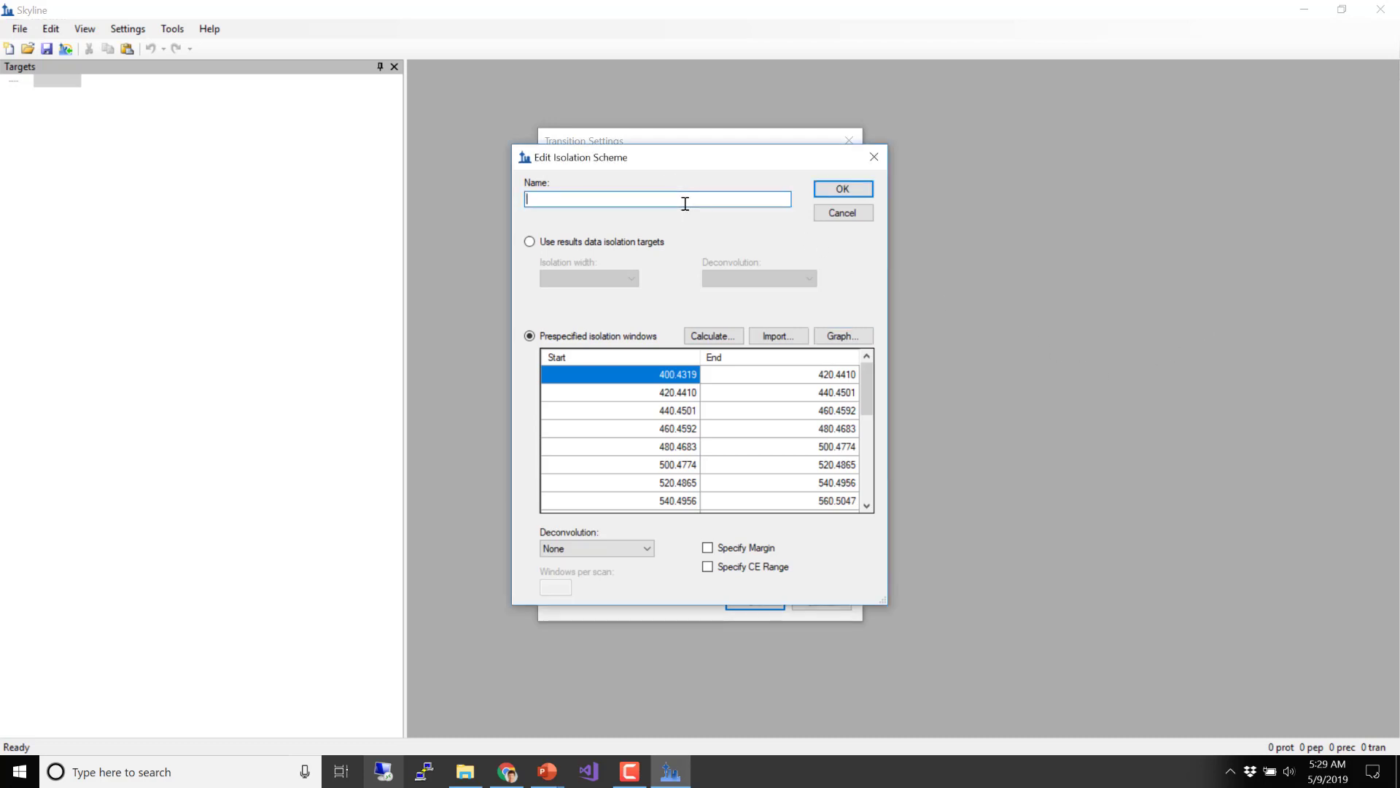
text(400 TO)
key(BackSpace)
key(BackSpace)
key(Caps_Lock)
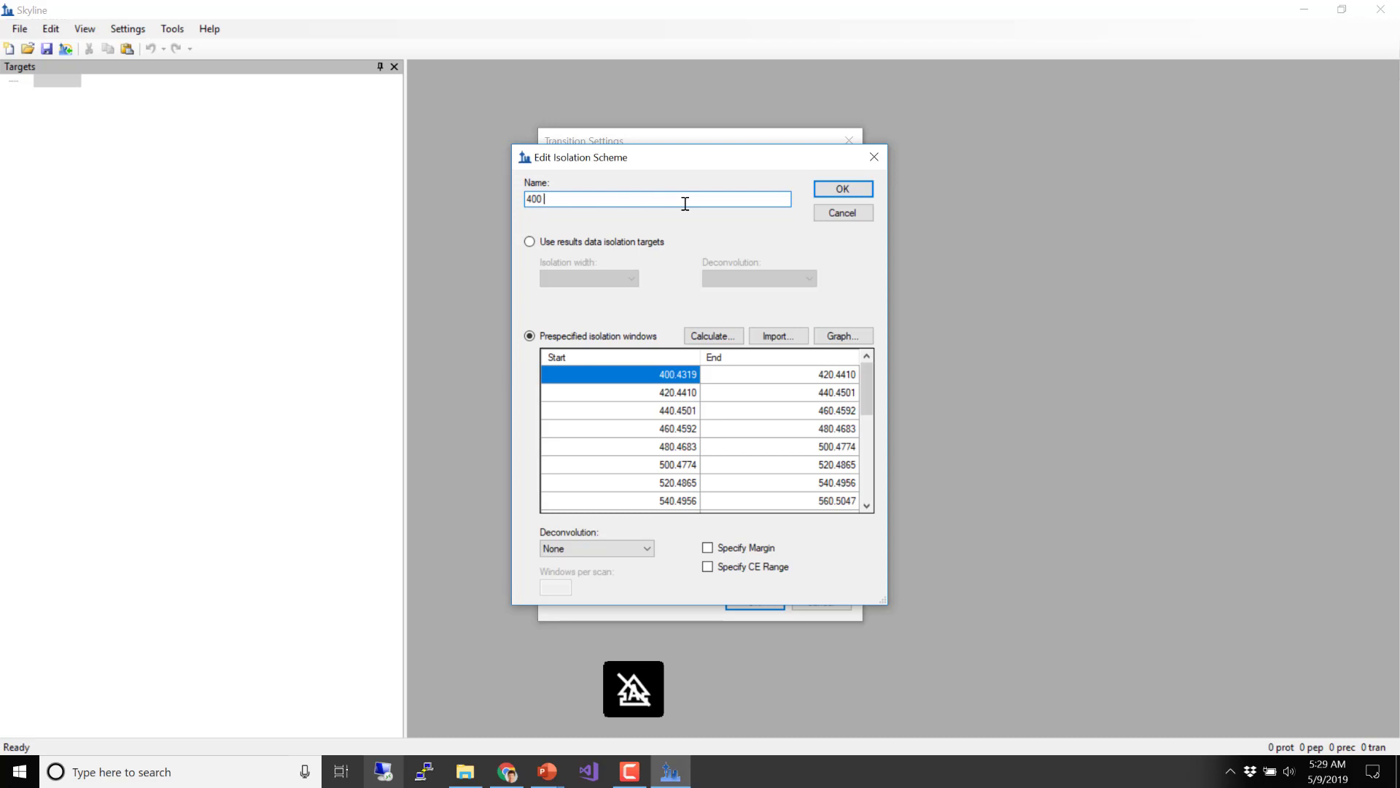
text(to)
key(BackSpace)
key(BackSpace)
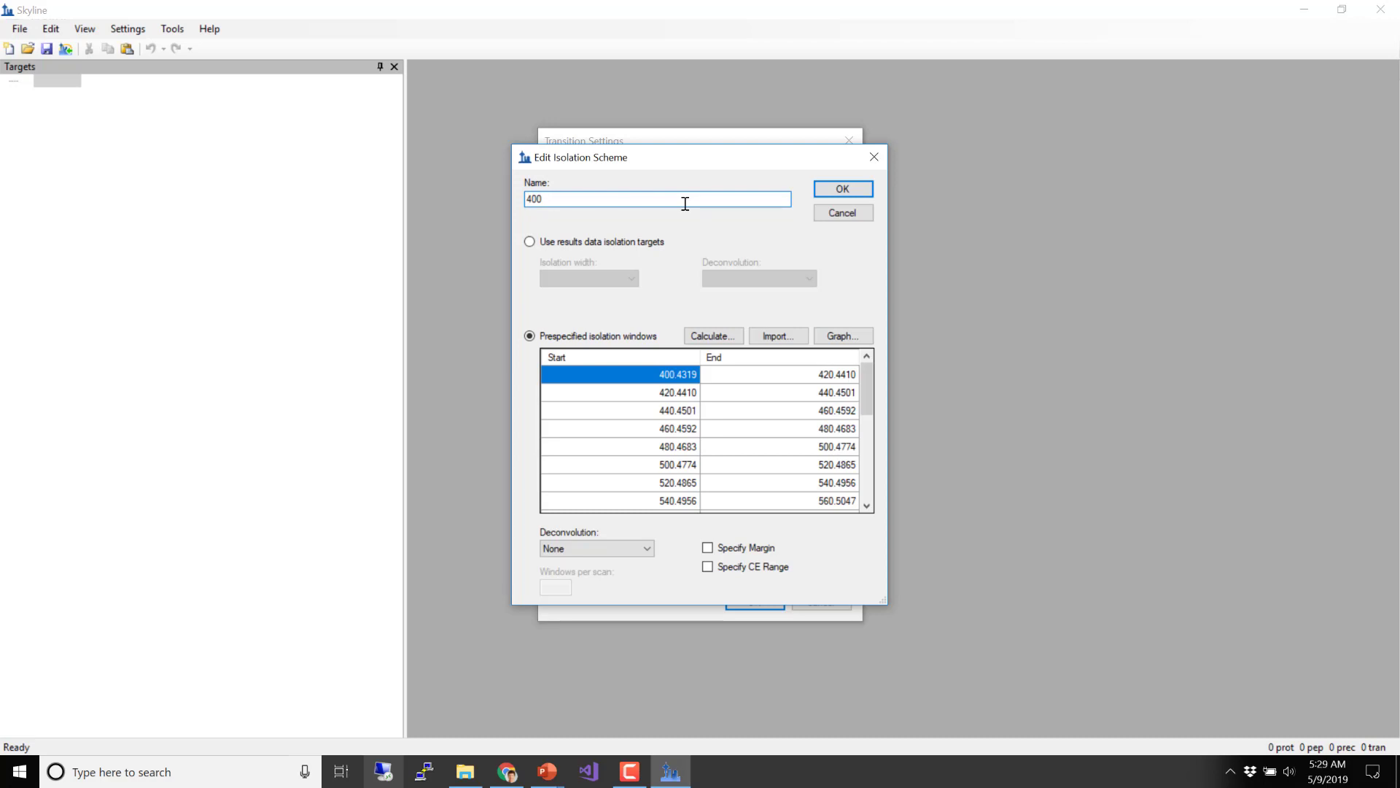
text(to 800)
- Review the calculated windows over the full m/z range in an enlarged measurement window graph, and close it
click(830, 337)
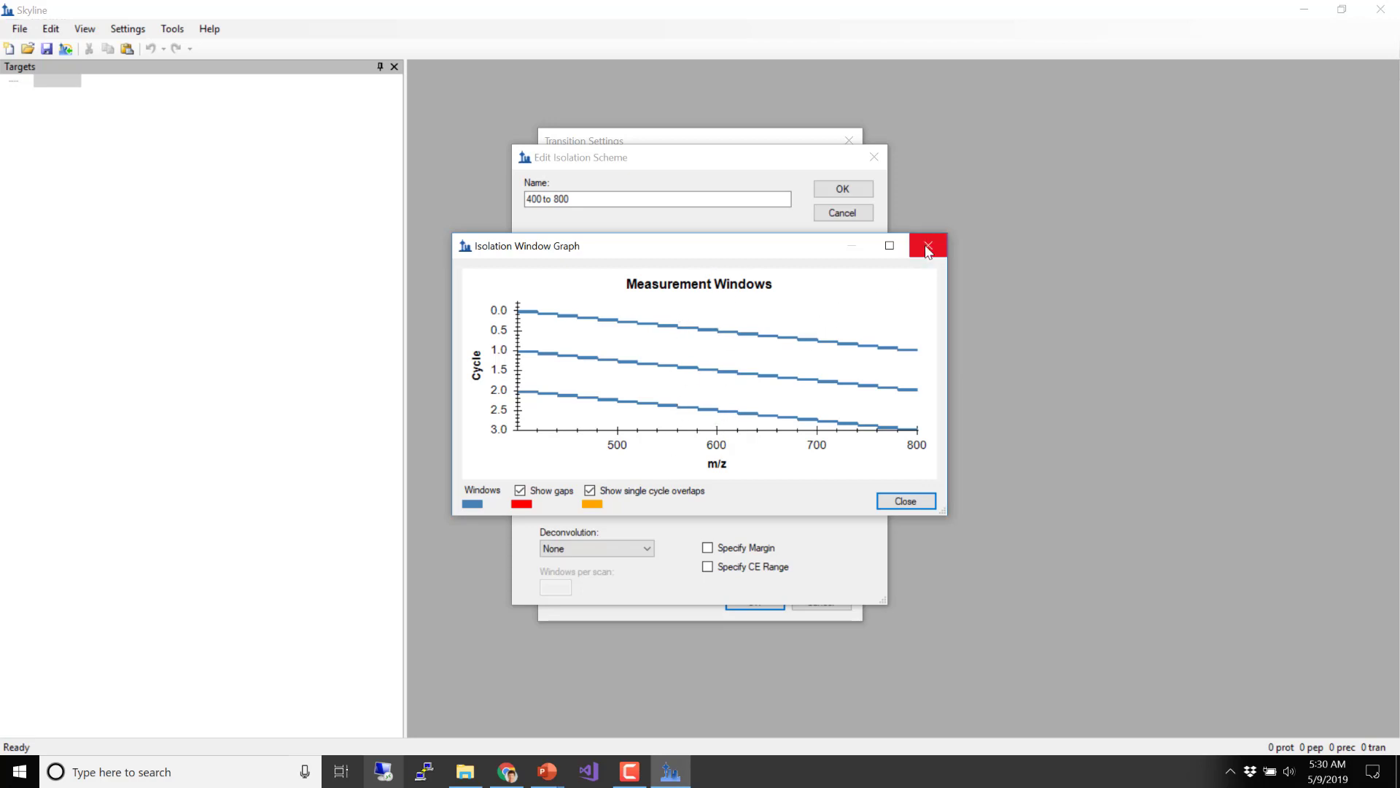
drag(943, 512, 1052, 640)
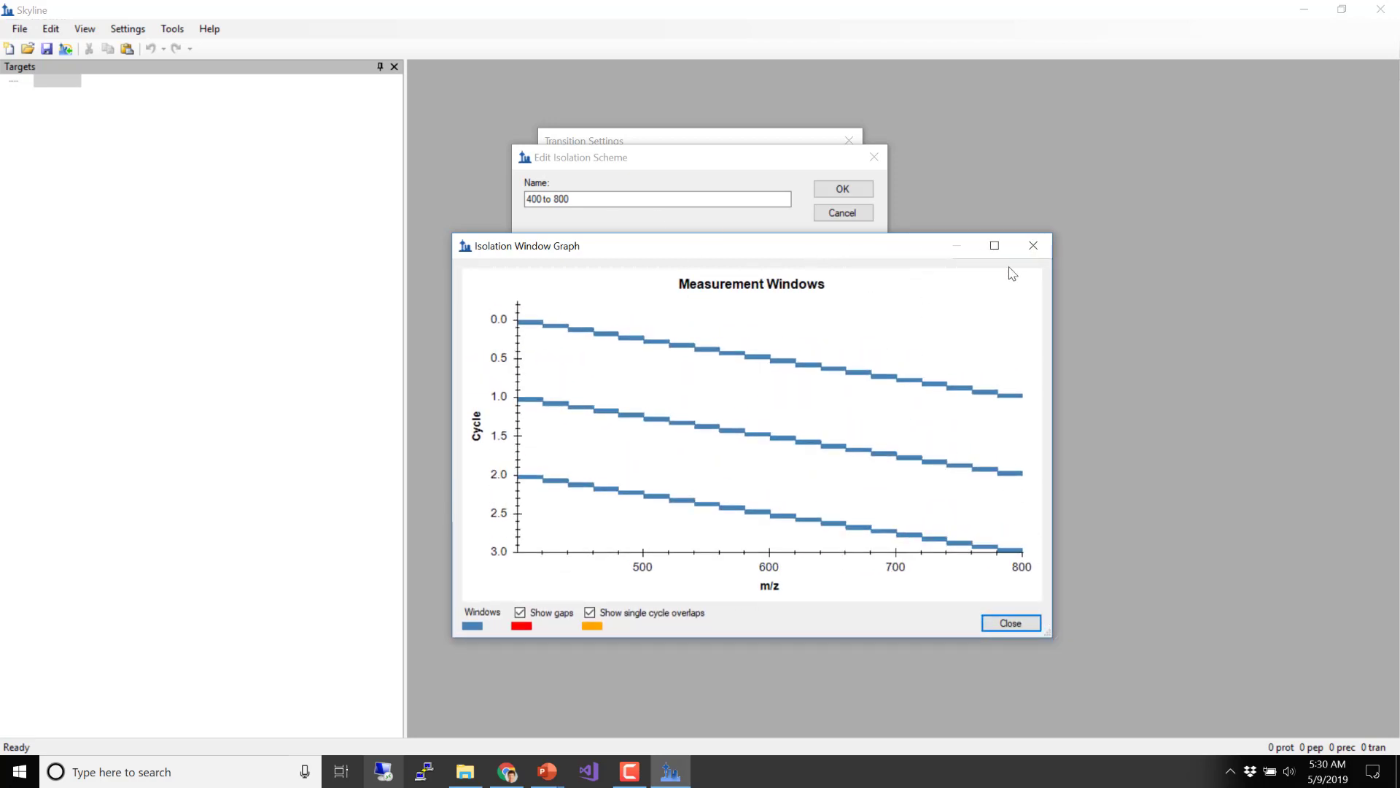
click(1042, 250)
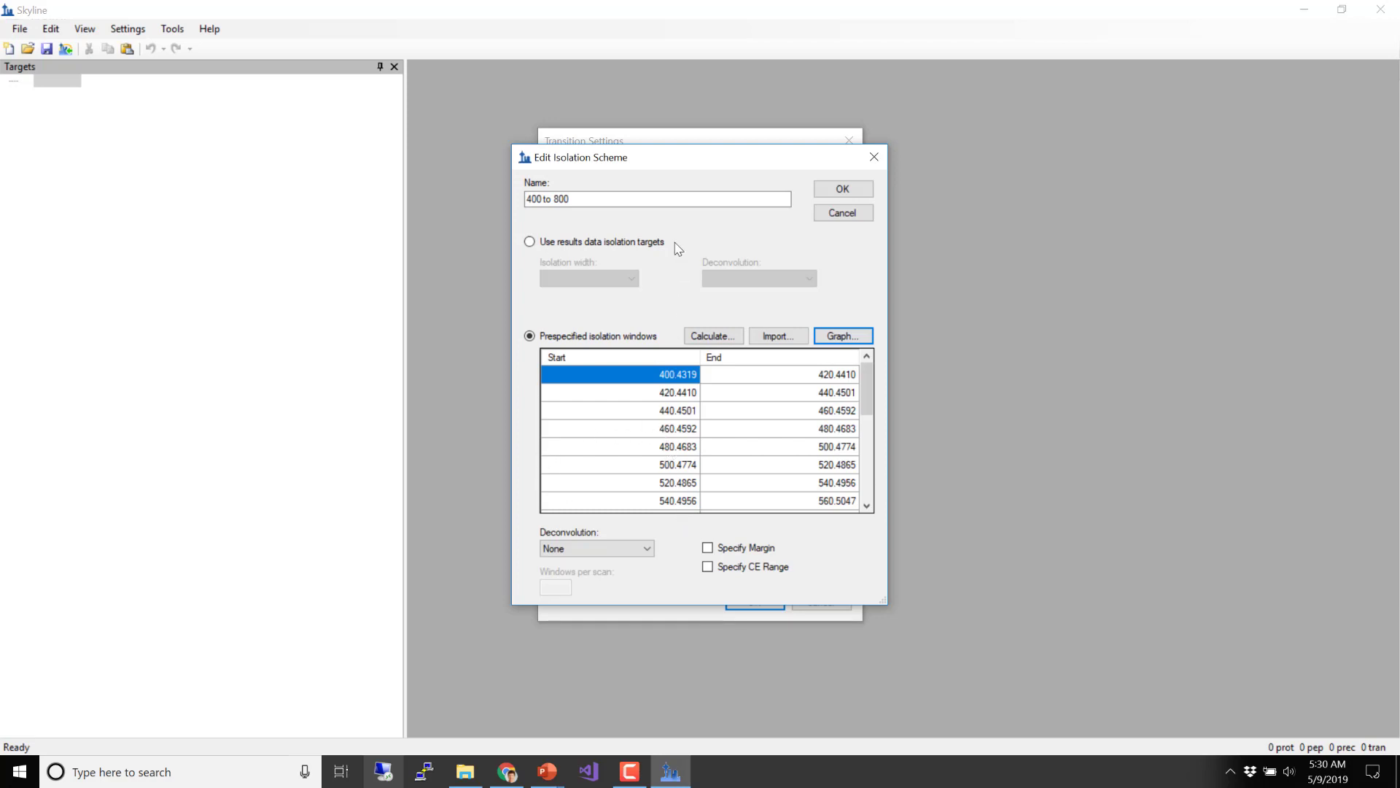
- Extend the isolation scheme's name to "400 to 800 by 20" and save the scheme
click(654, 199)
text(b)
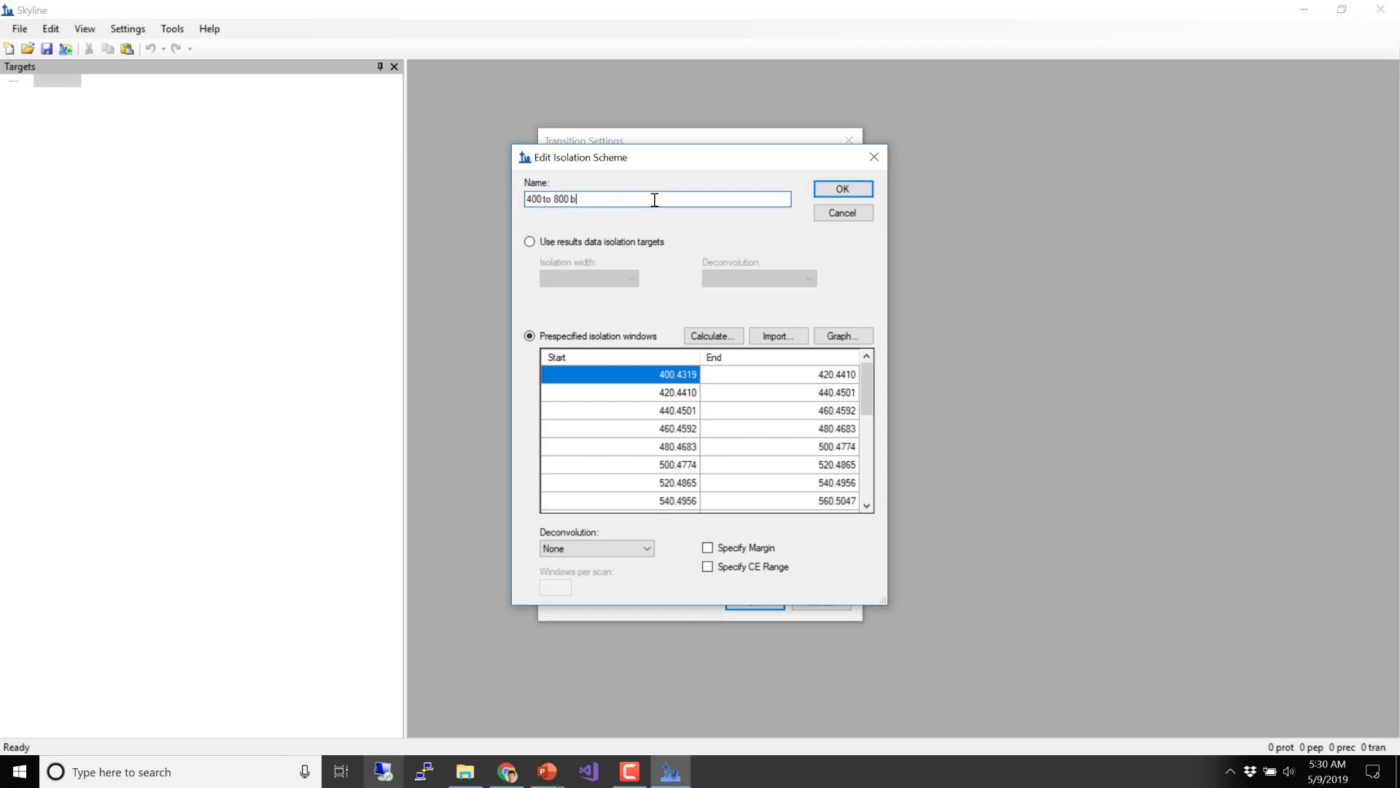
text(y 20)
click(843, 191)
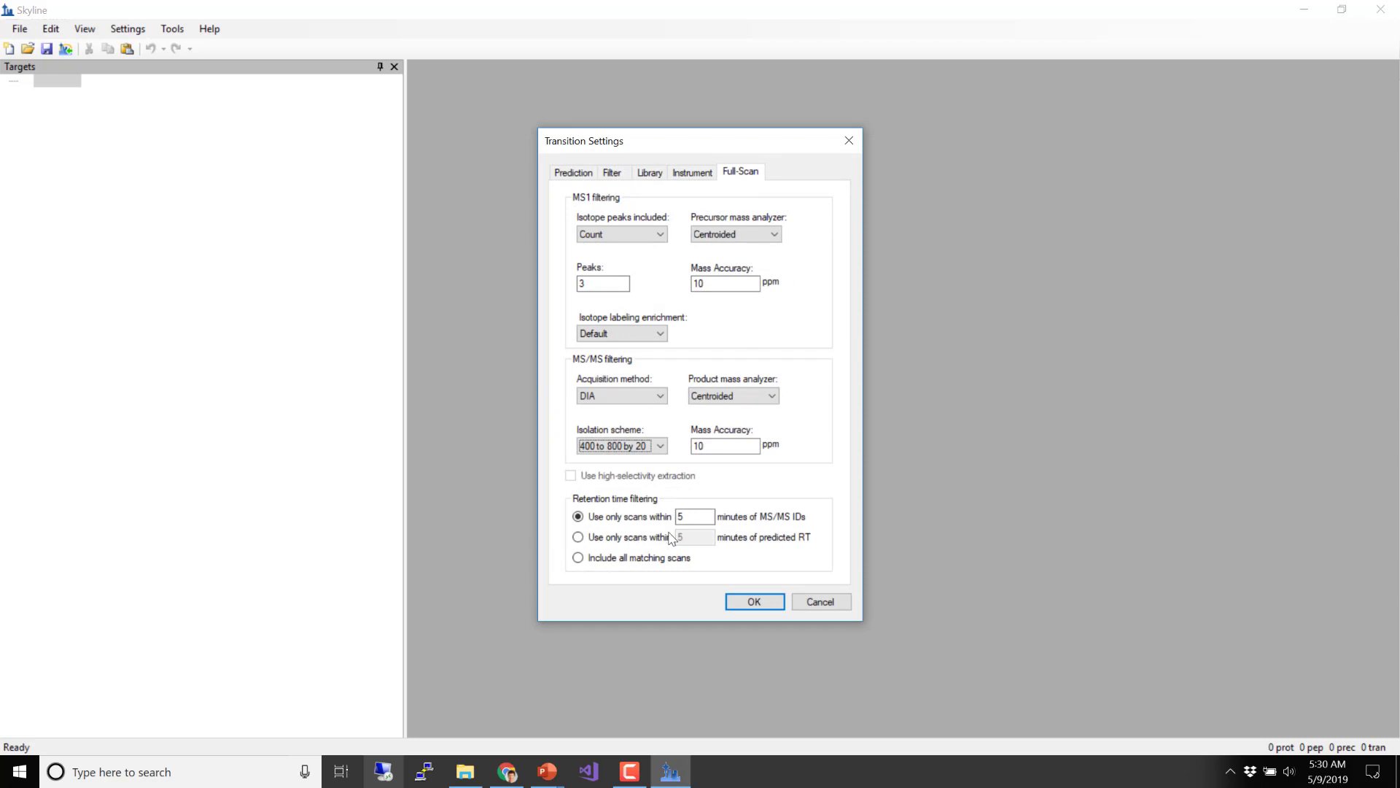
- Set the full-scan retention time filtering to use only scans within 2 minutes of MS/MS IDs
click(687, 519)
drag(689, 517, 678, 516)
key(BackSpace)
click(697, 516)
text(5)
click(691, 517)
key(BackSpace)
text(2)
- Set the peptide filter's precursor charges to 2, 3 and its ion types to y, b, p
click(692, 175)
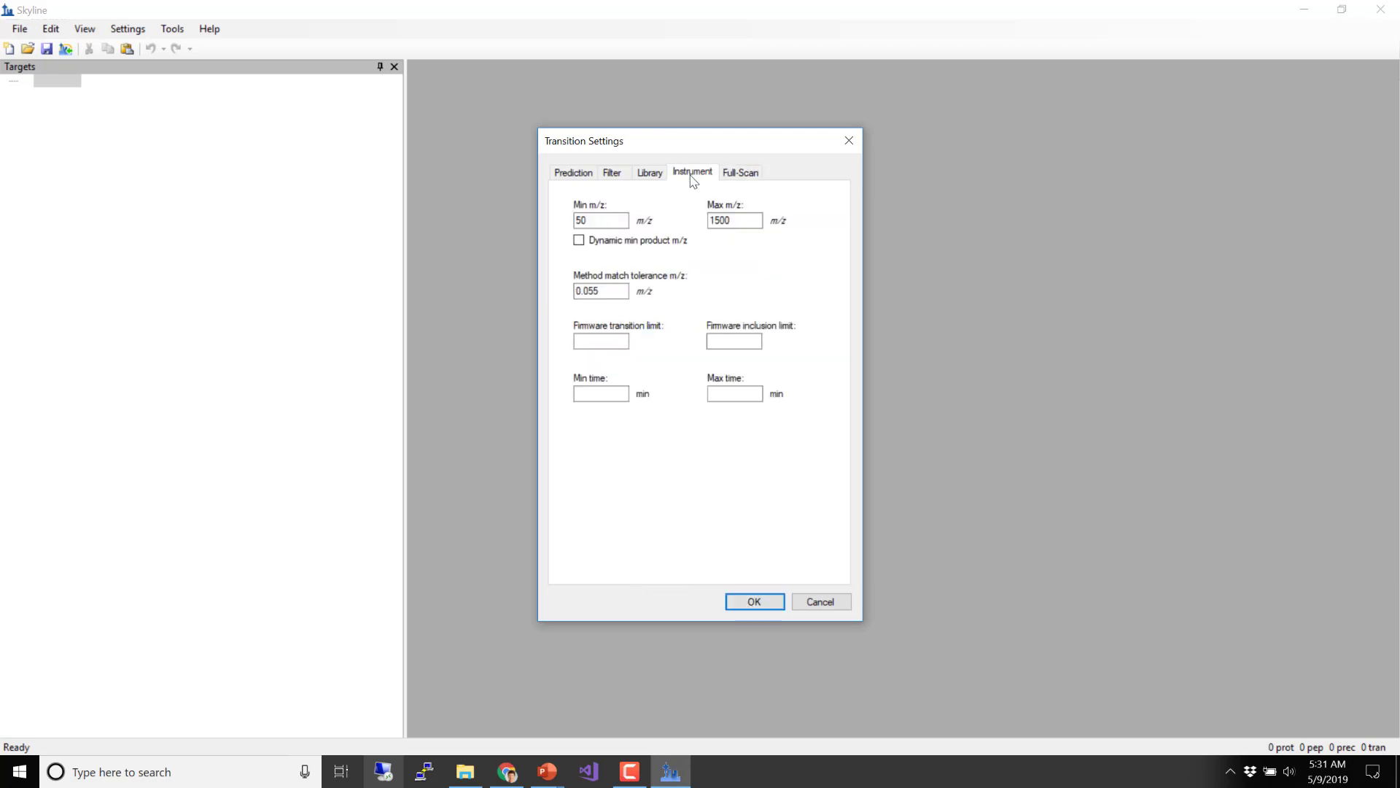
click(709, 223)
click(611, 174)
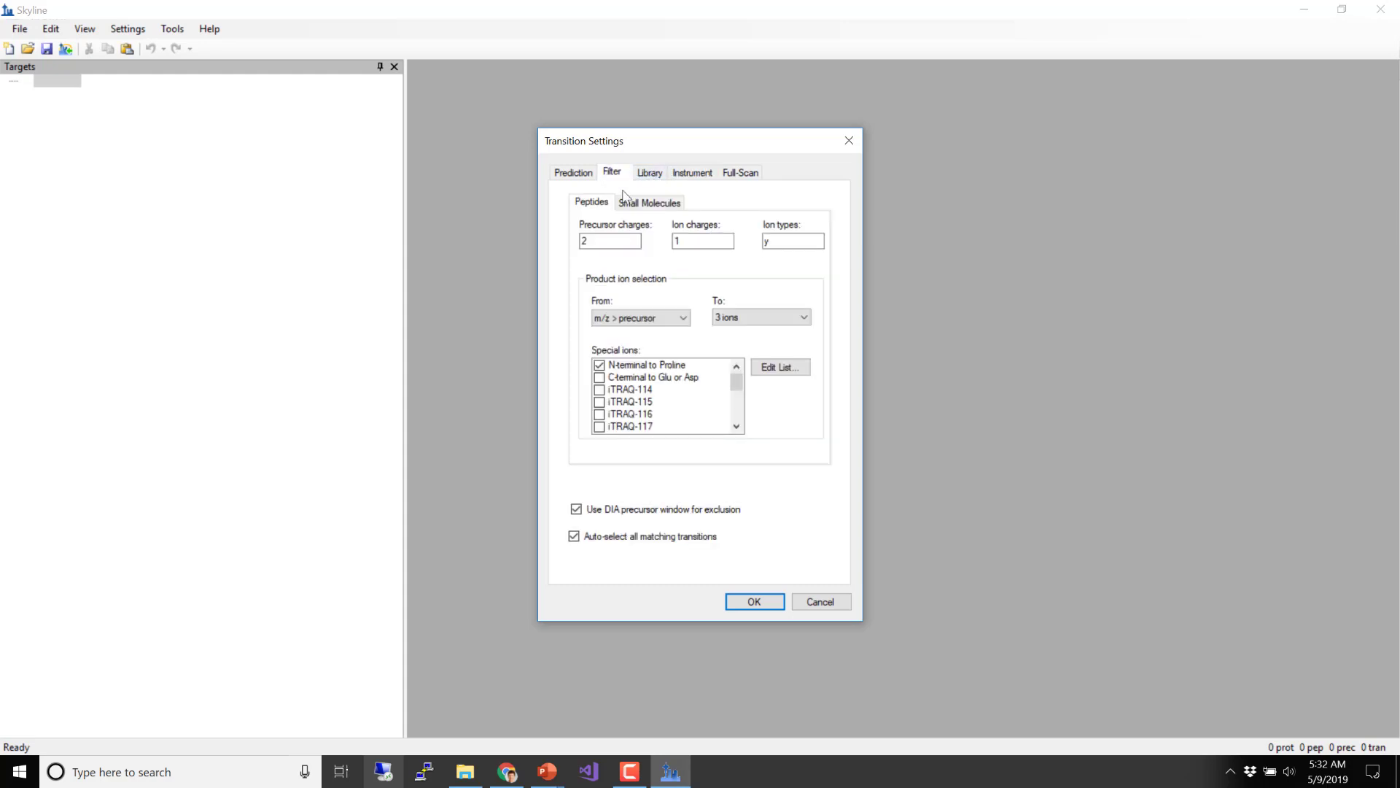
click(614, 238)
text(, 3)
click(773, 242)
text(, b, p)
- Set the product ion selection from ion 3 to last ion, and deselect the N-terminal to Proline special ion
click(738, 177)
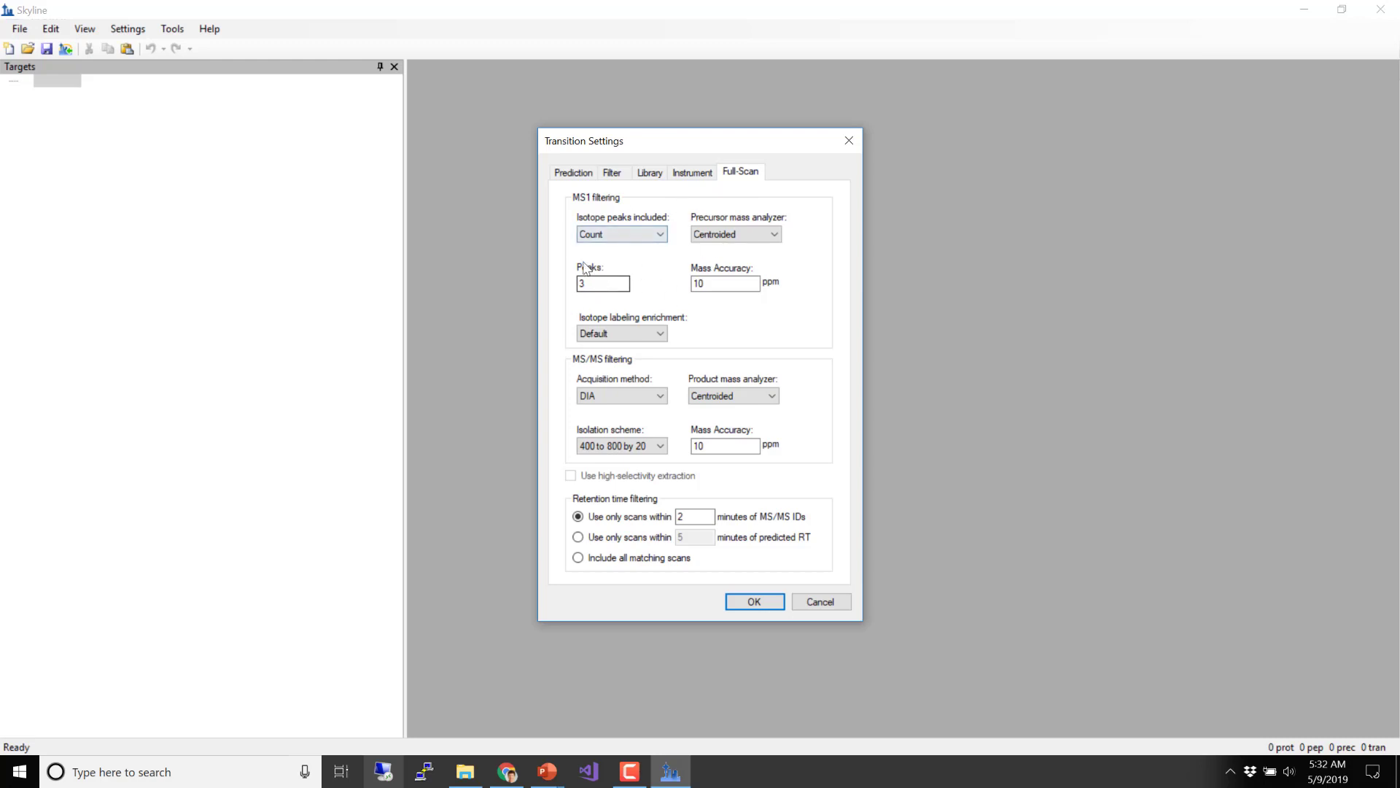
click(607, 173)
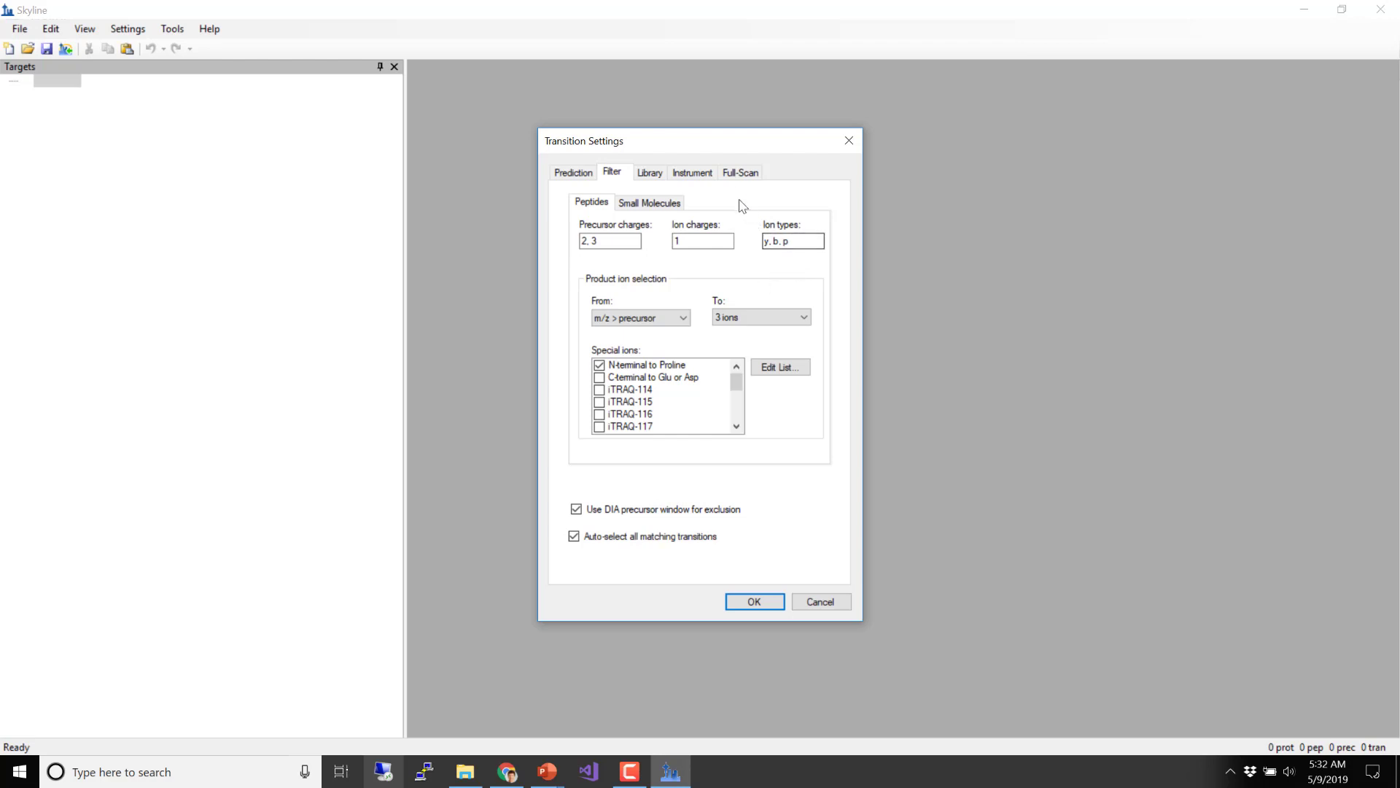
click(741, 174)
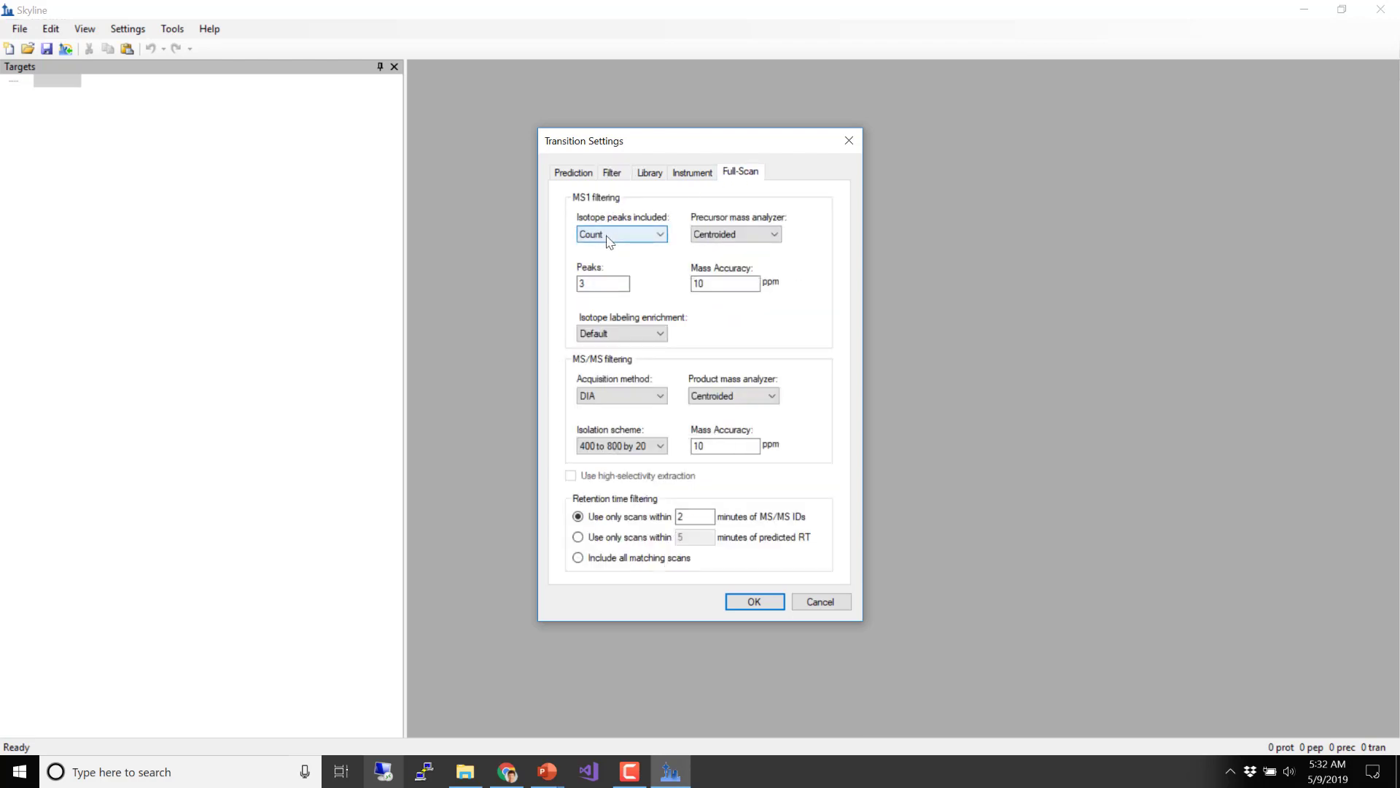
click(616, 176)
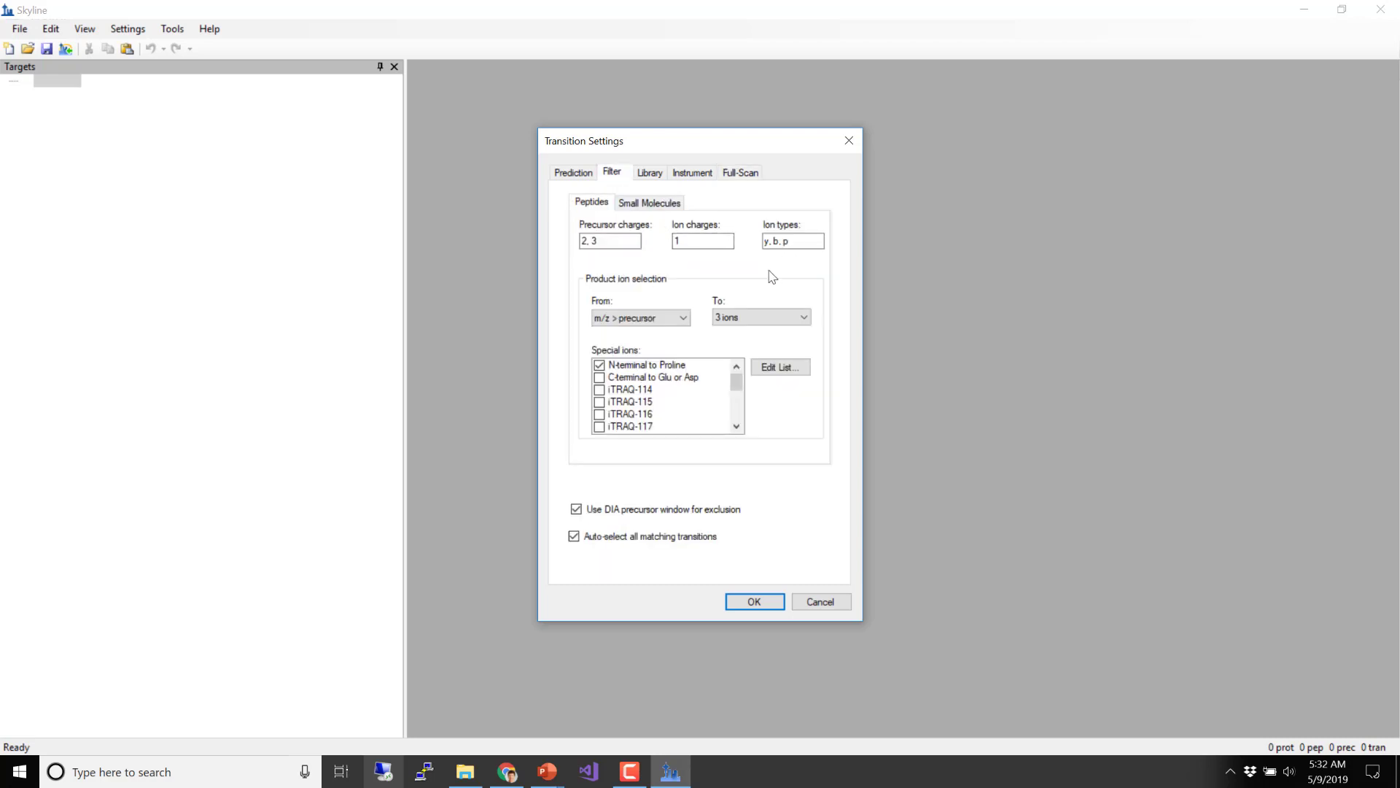
click(631, 322)
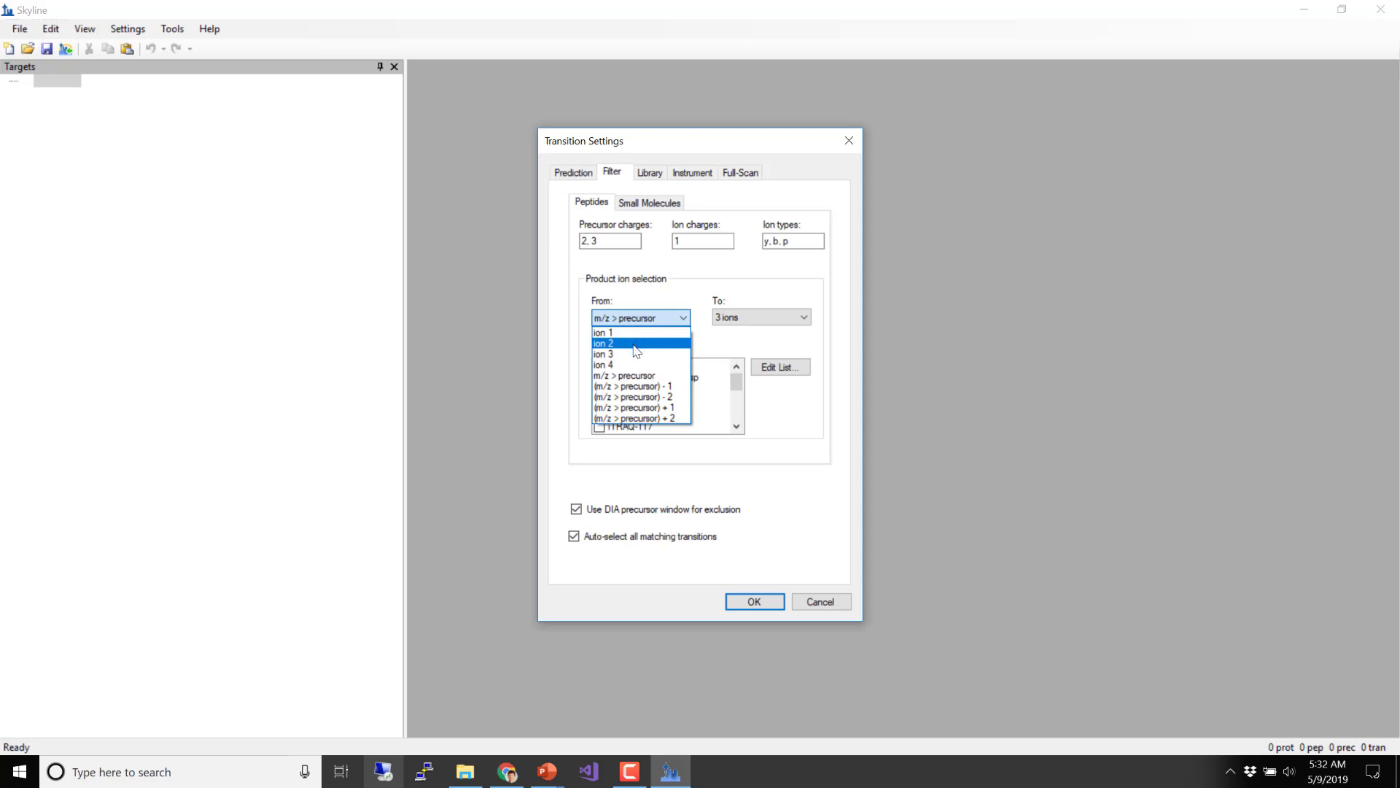
click(636, 353)
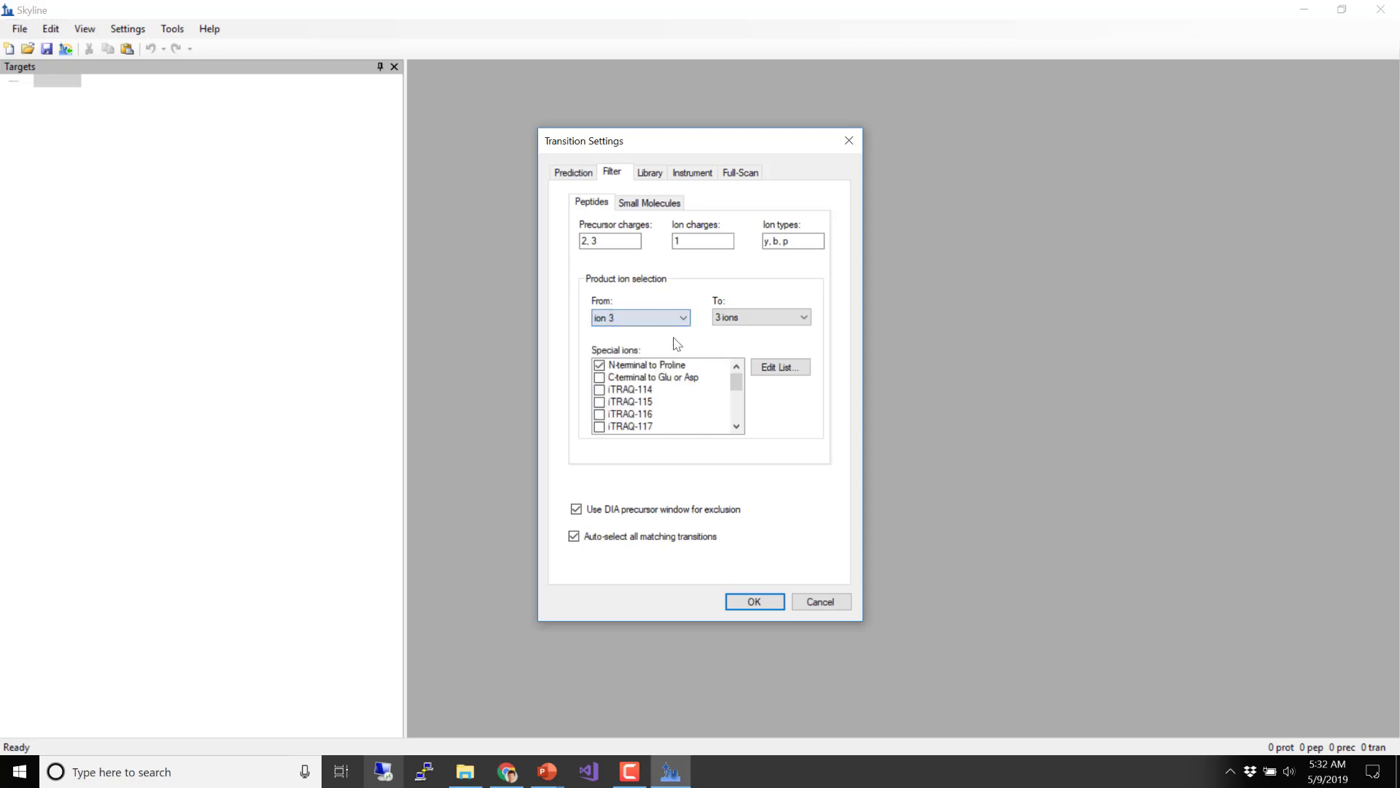
click(727, 321)
click(727, 331)
click(599, 365)
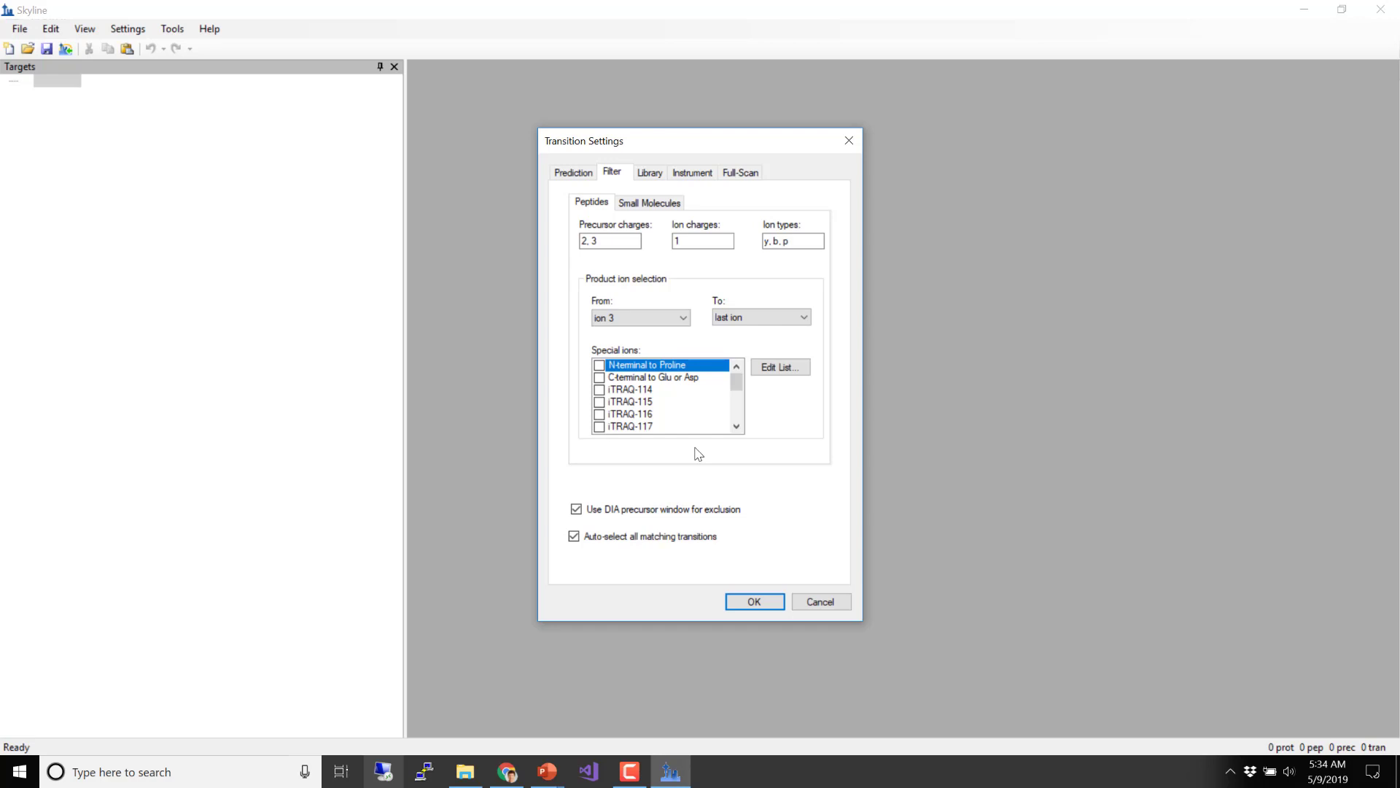
mouse_move(578, 520)
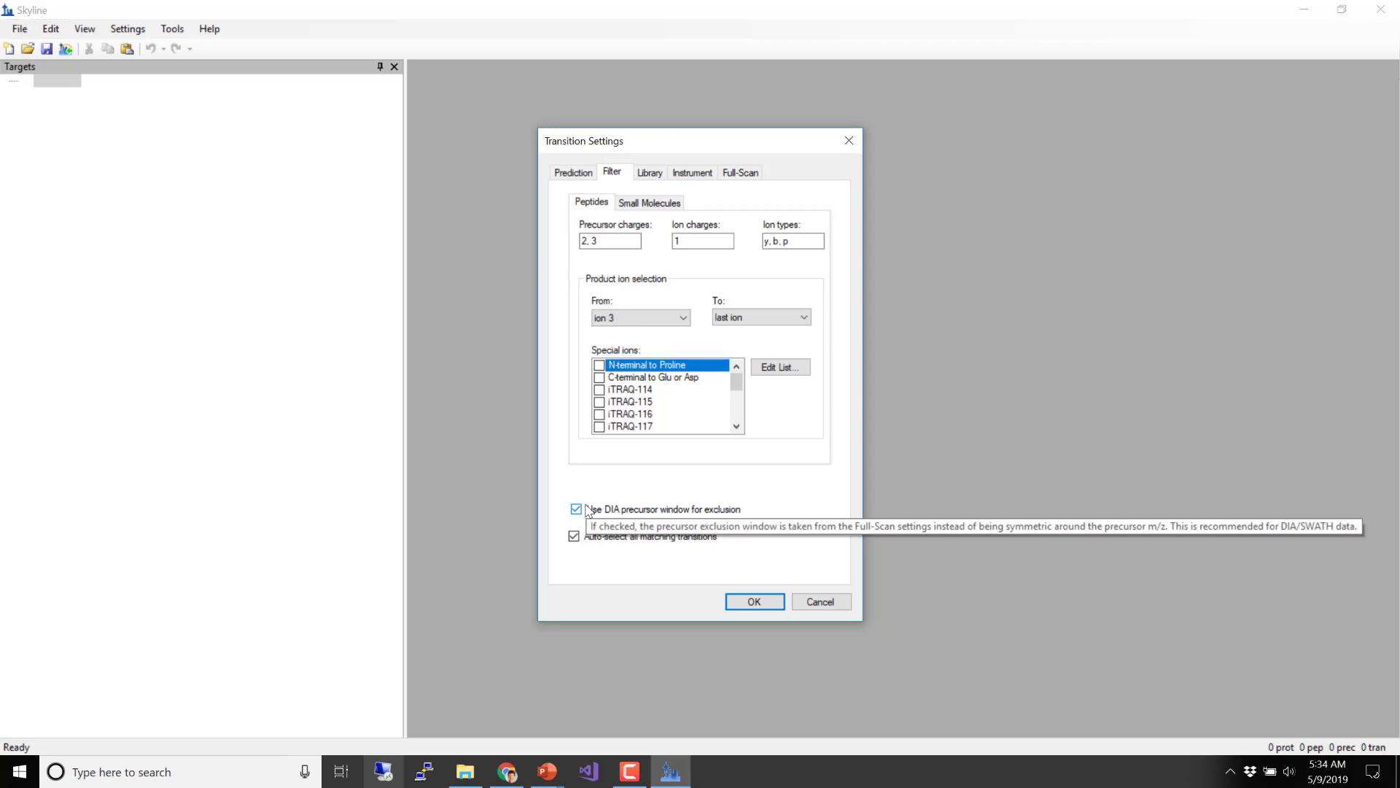
- Set the instrument's maximum m/z to 2000
click(692, 172)
double_click(718, 220)
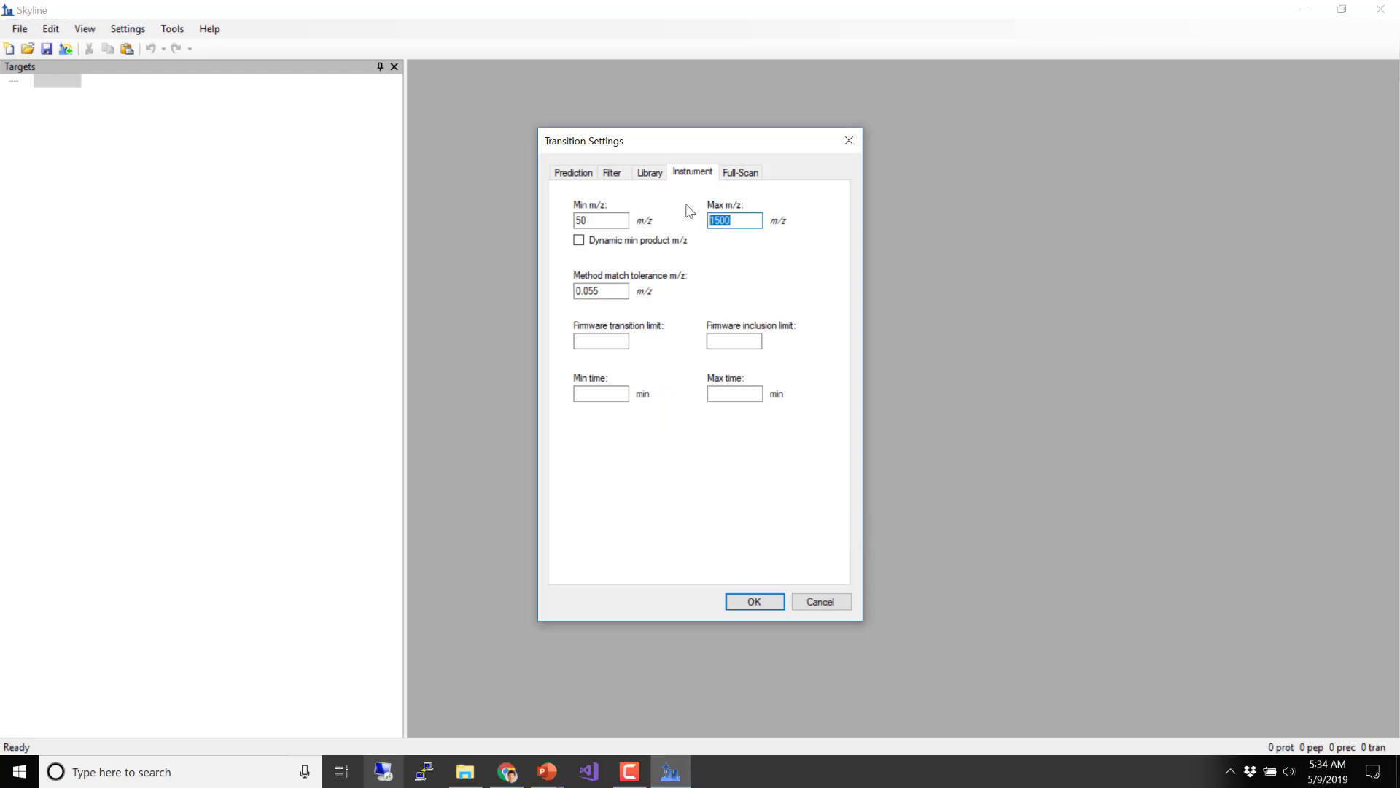
text(2000)
- Set the library to pick 6 product ions, with a minimum of 6 product ions
click(656, 178)
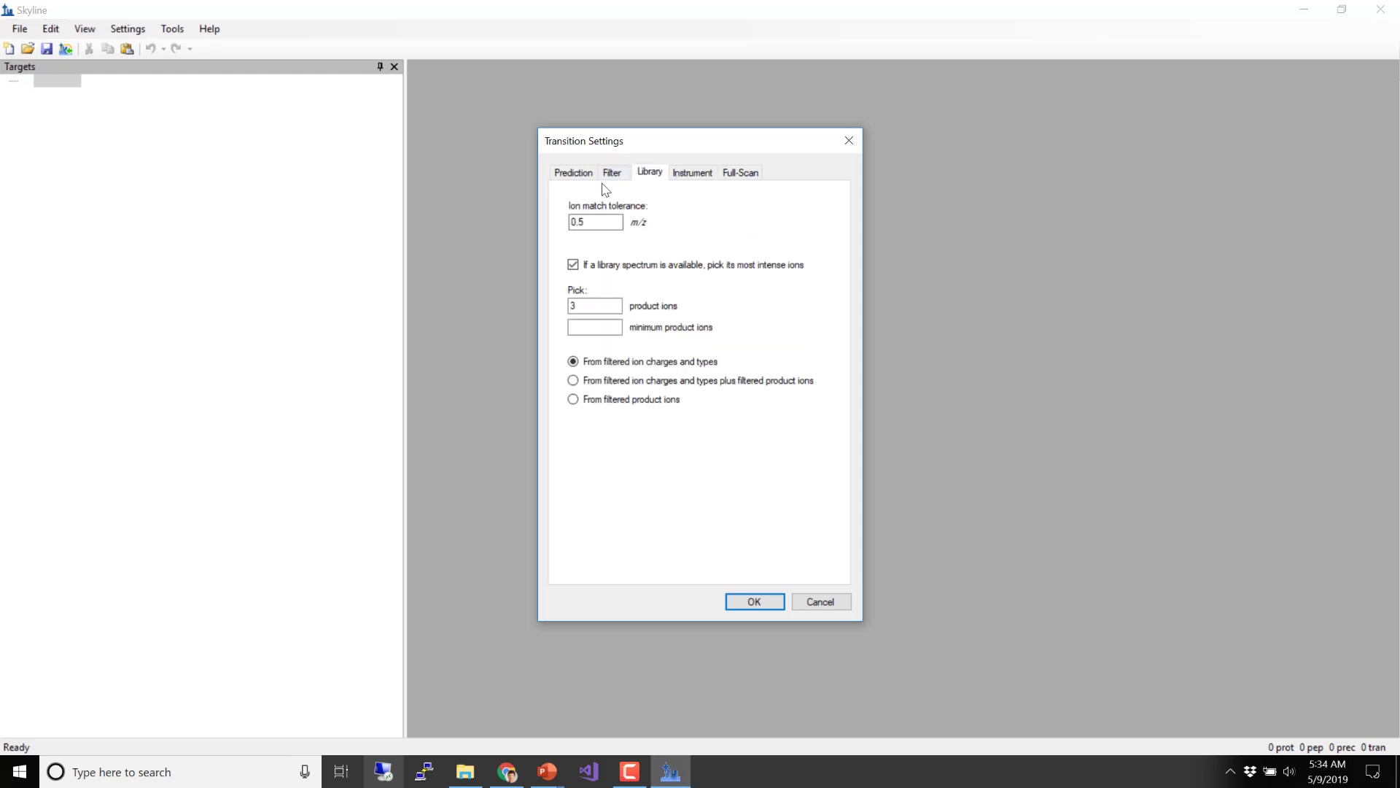
double_click(574, 306)
text(6)
click(605, 323)
text(6)
key(BackSpace)
text(4)
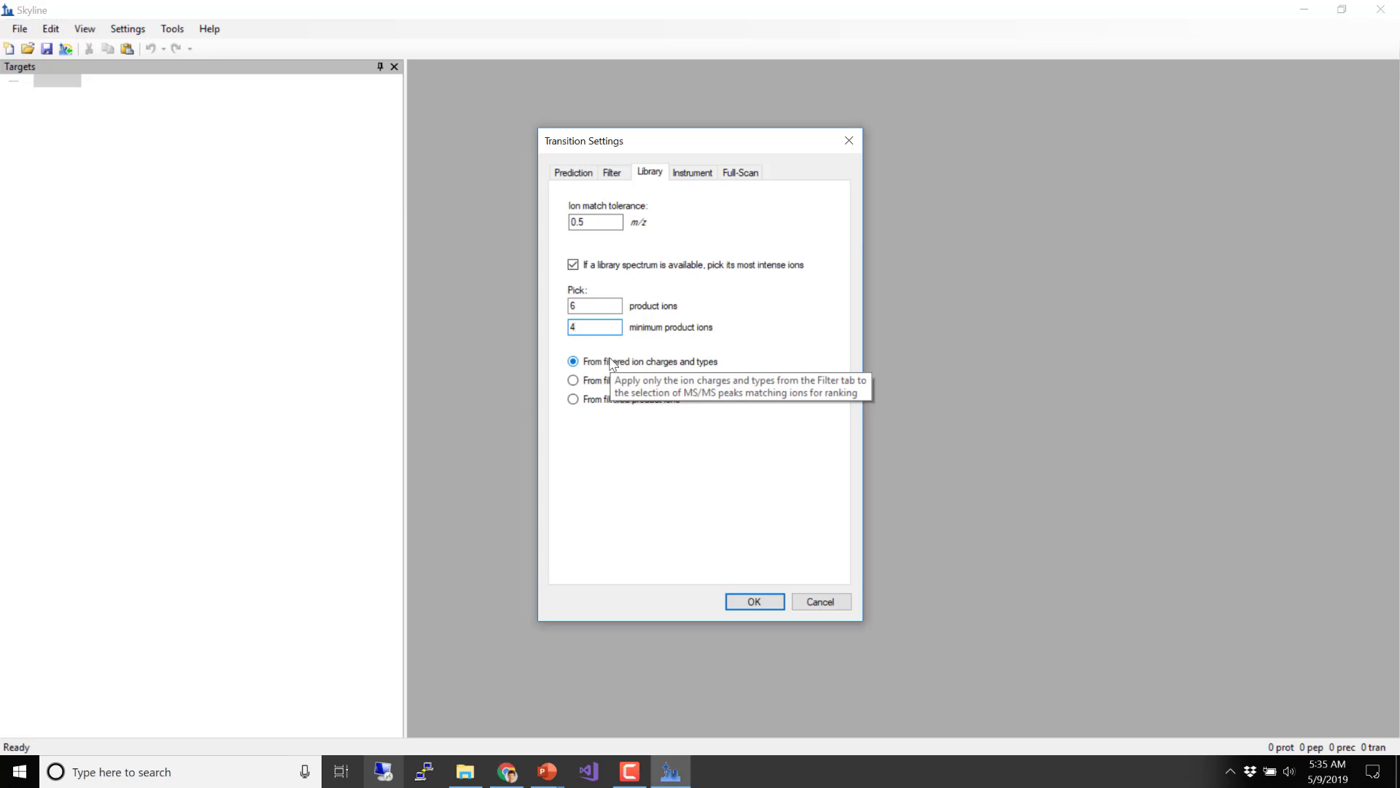
key(BackSpace)
text(6)
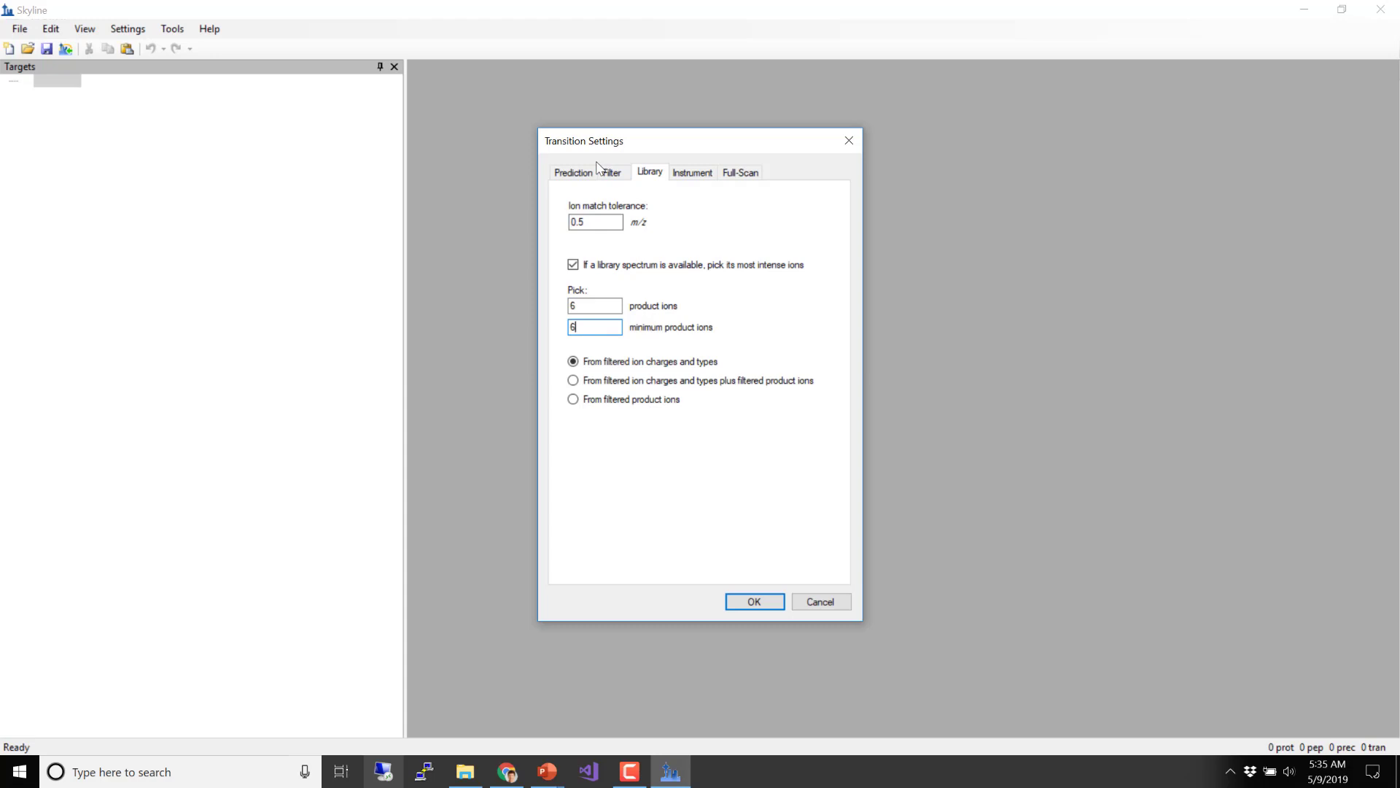
- Set the library's ion match tolerance to 0.05 m/z
click(579, 222)
text(0)
key(Delete)
key(BackSpace)
text(5)
text(0)
- Check the product ion filter range and make the library pick its ions from filtered product ions
click(612, 175)
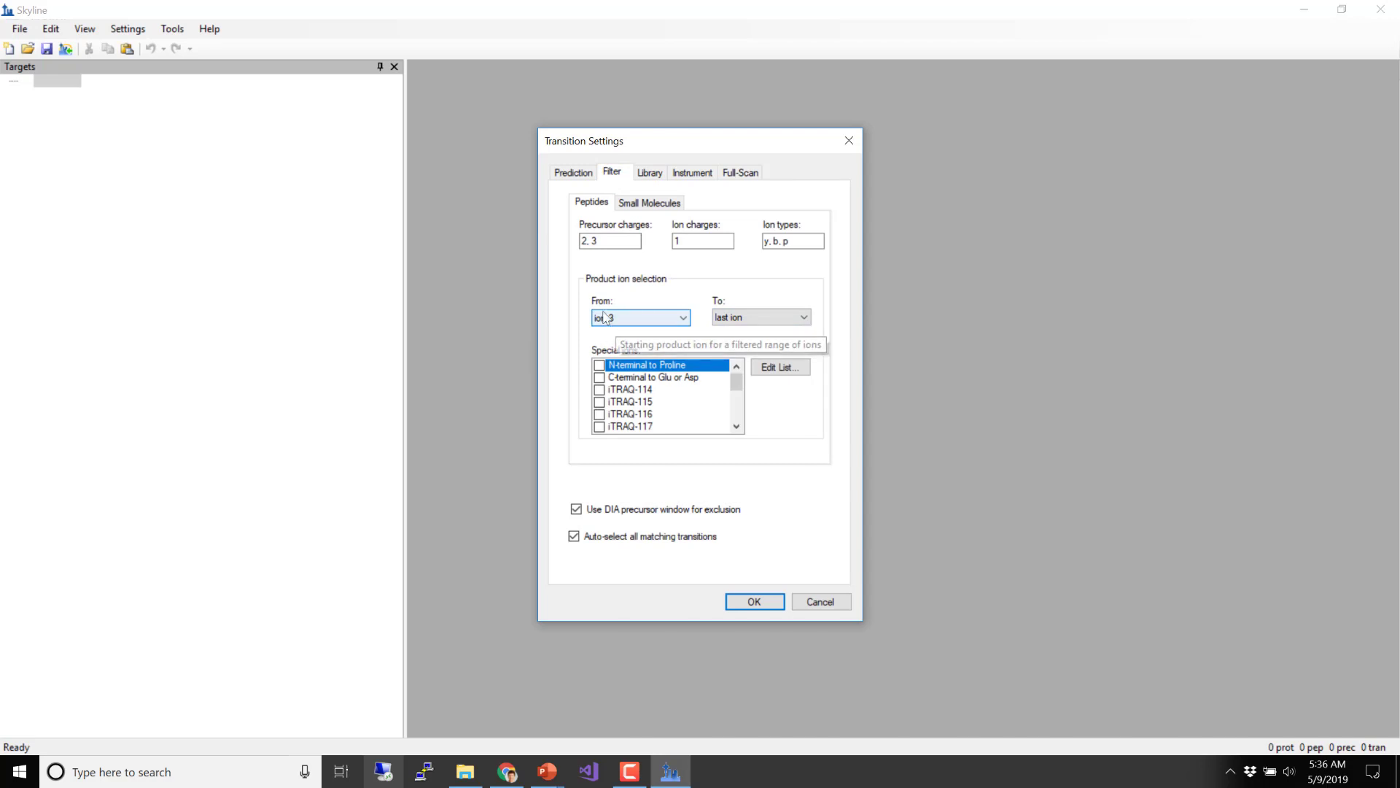
click(650, 173)
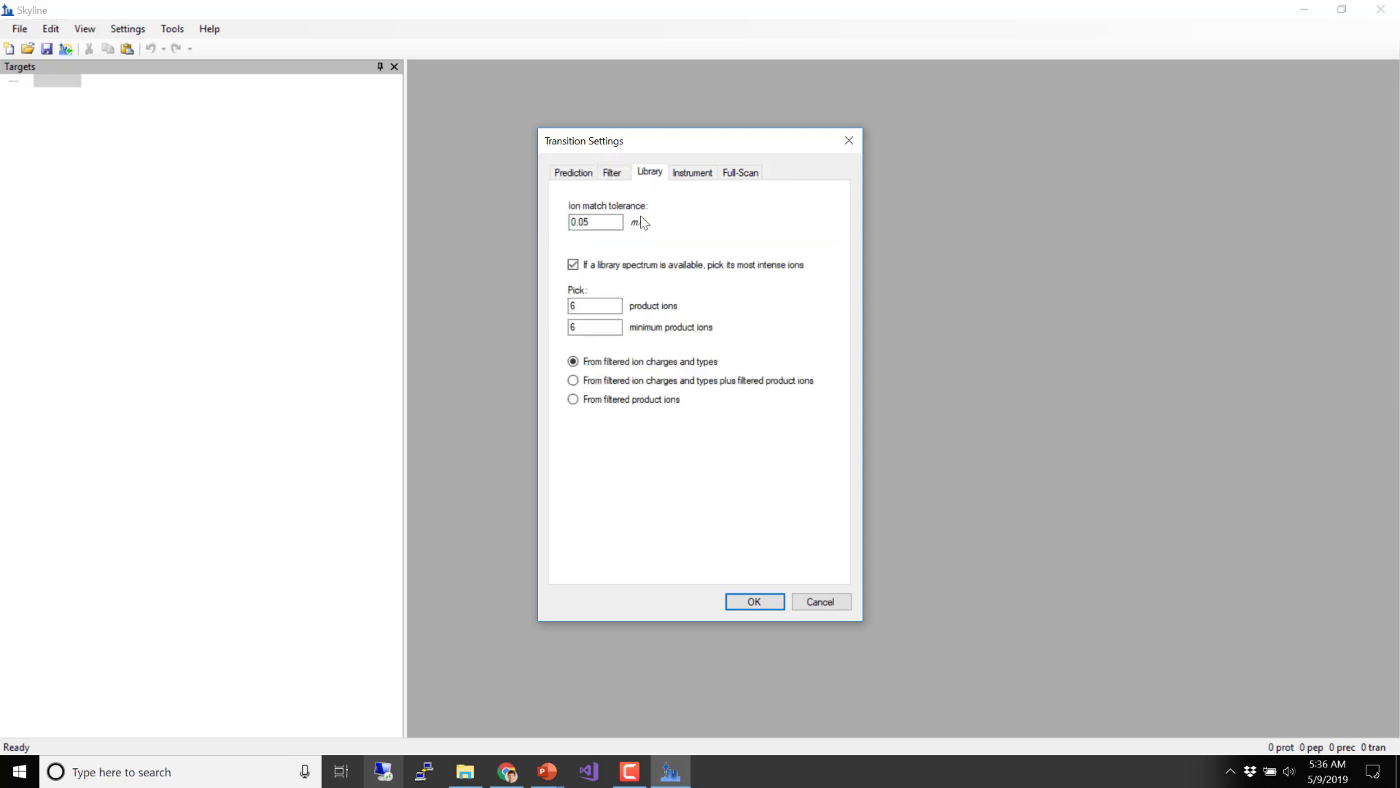
click(605, 401)
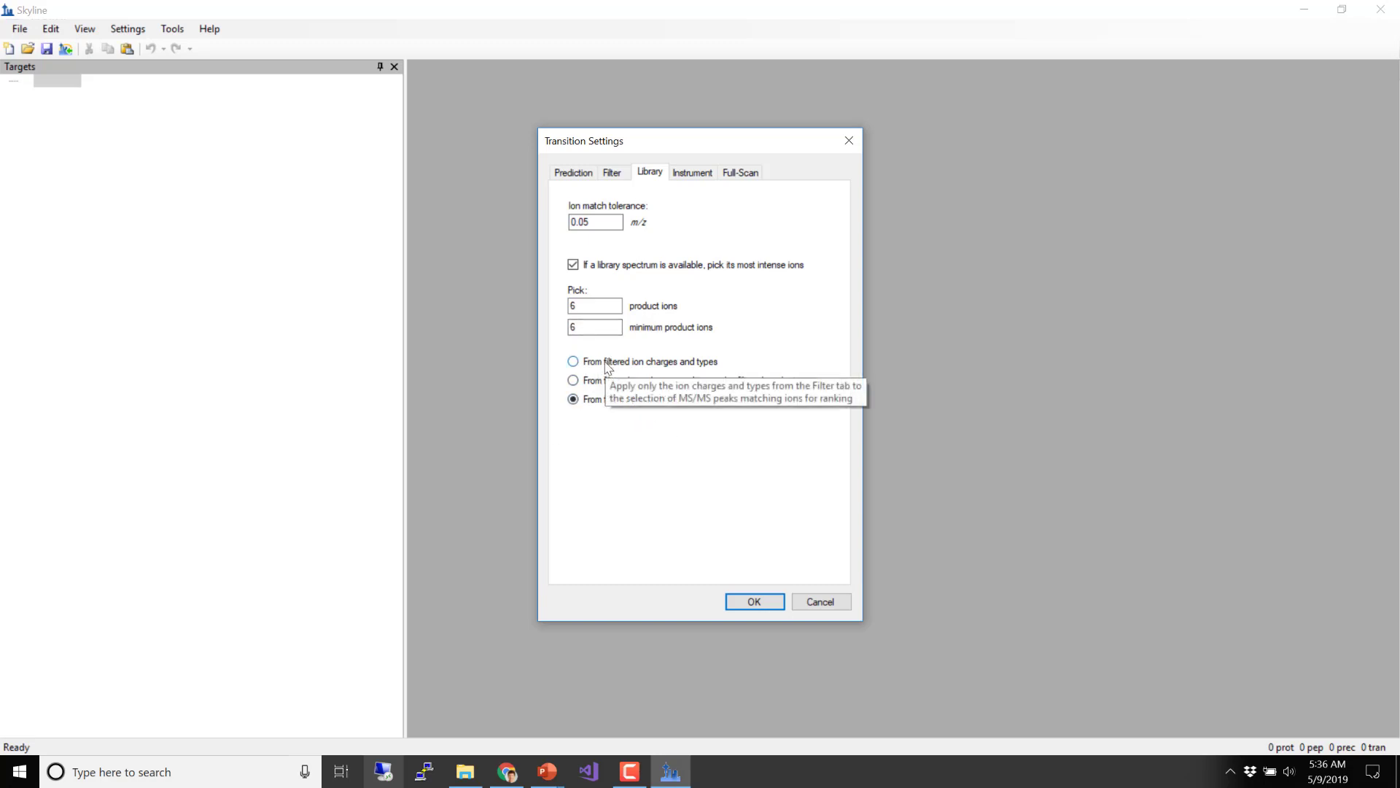
- Compare the product ion range and special ions in the filter settings with the library's ion picking settings
click(620, 176)
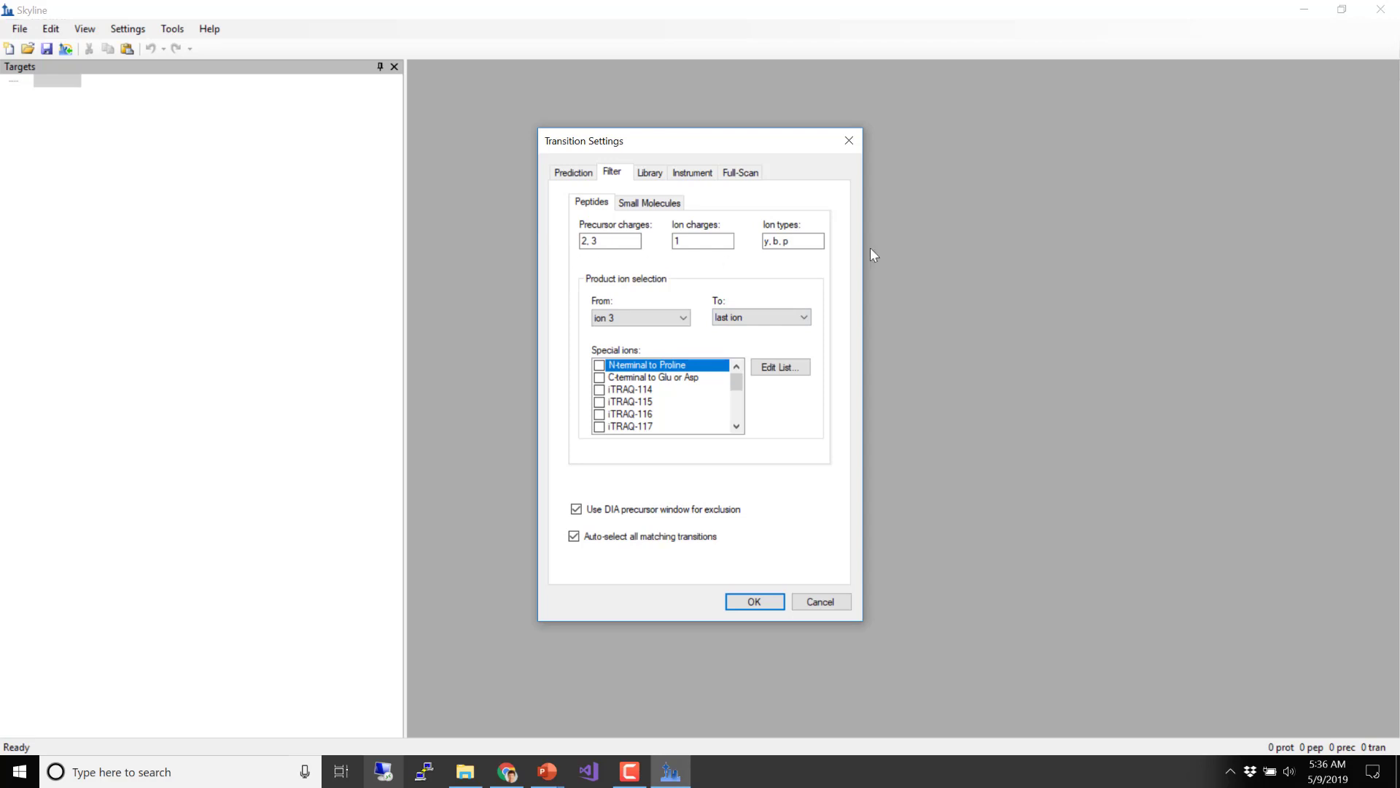
click(651, 176)
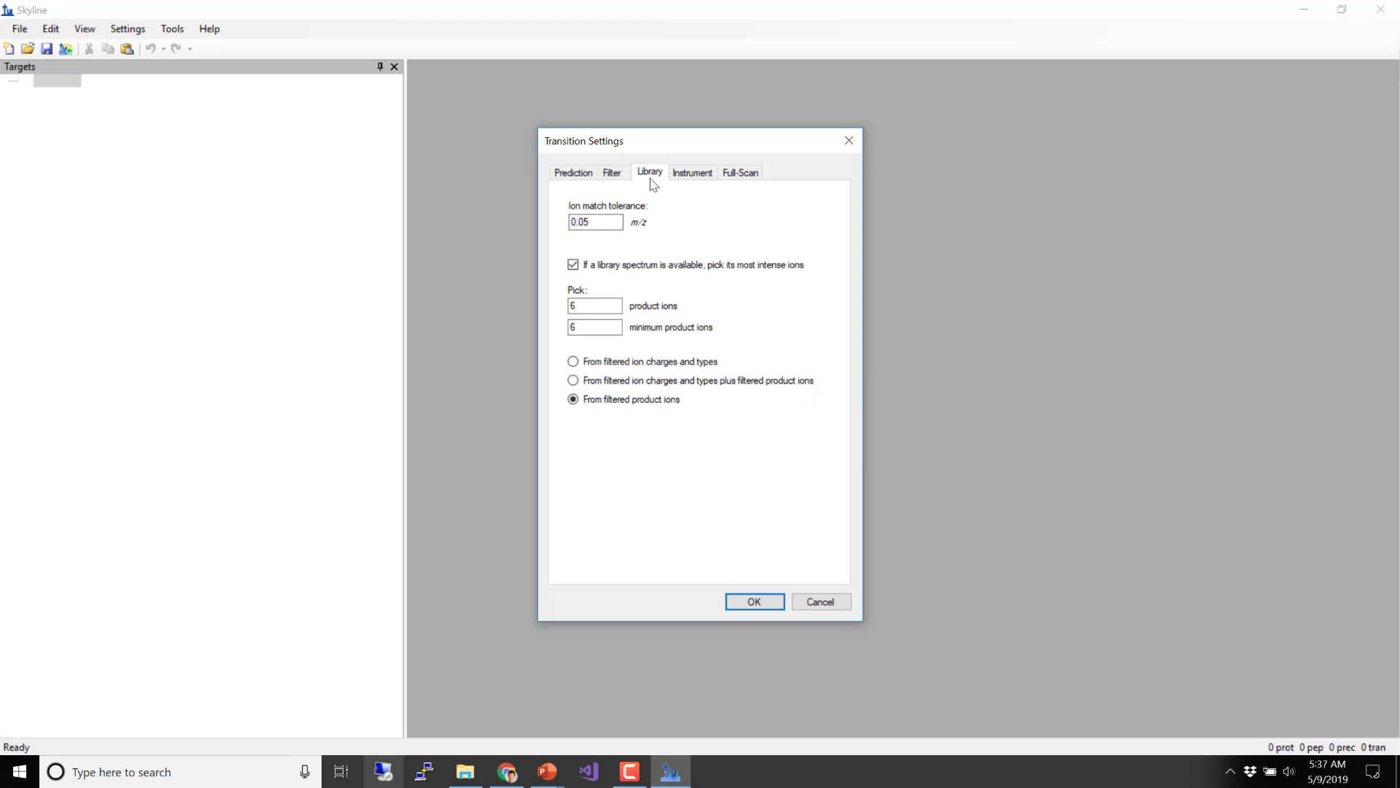
click(619, 173)
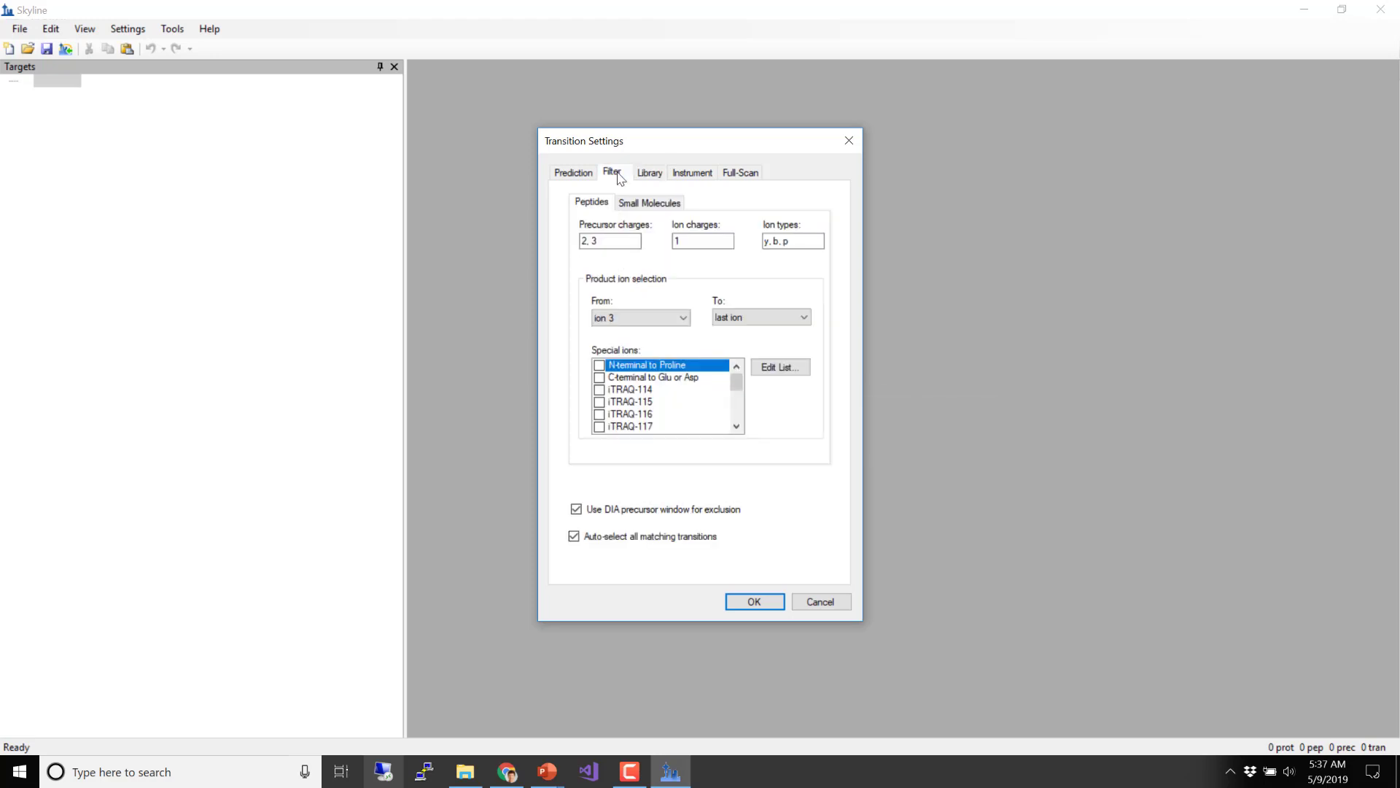
click(599, 365)
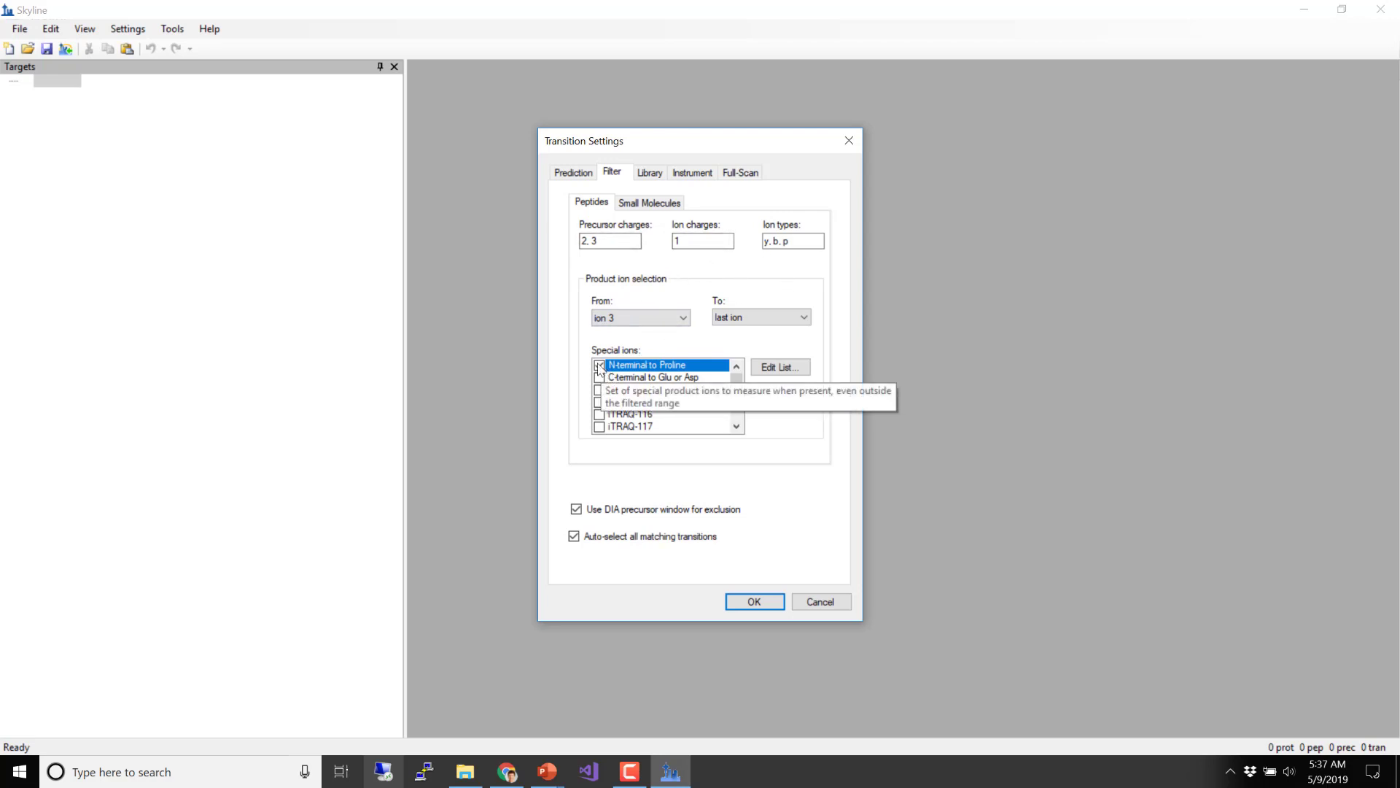
click(599, 365)
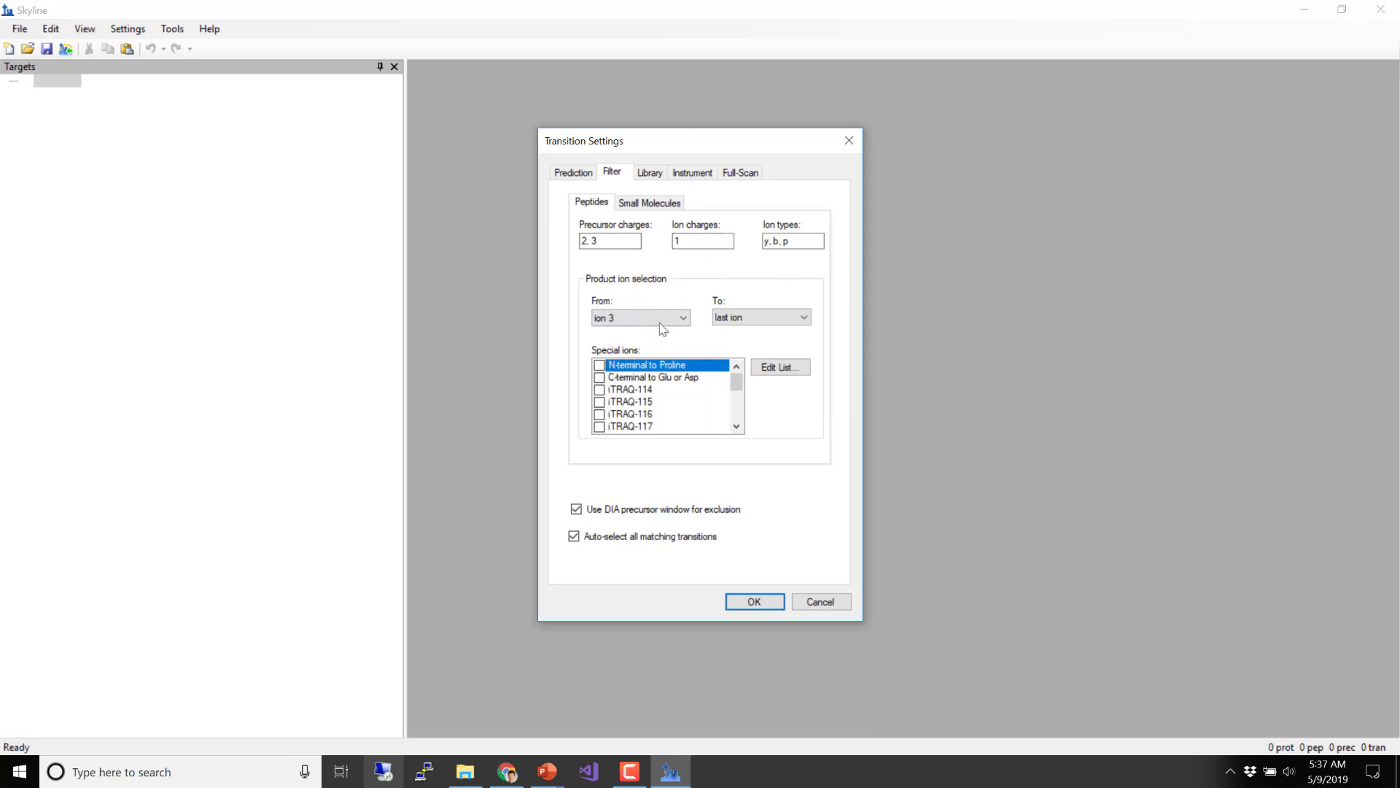
click(650, 175)
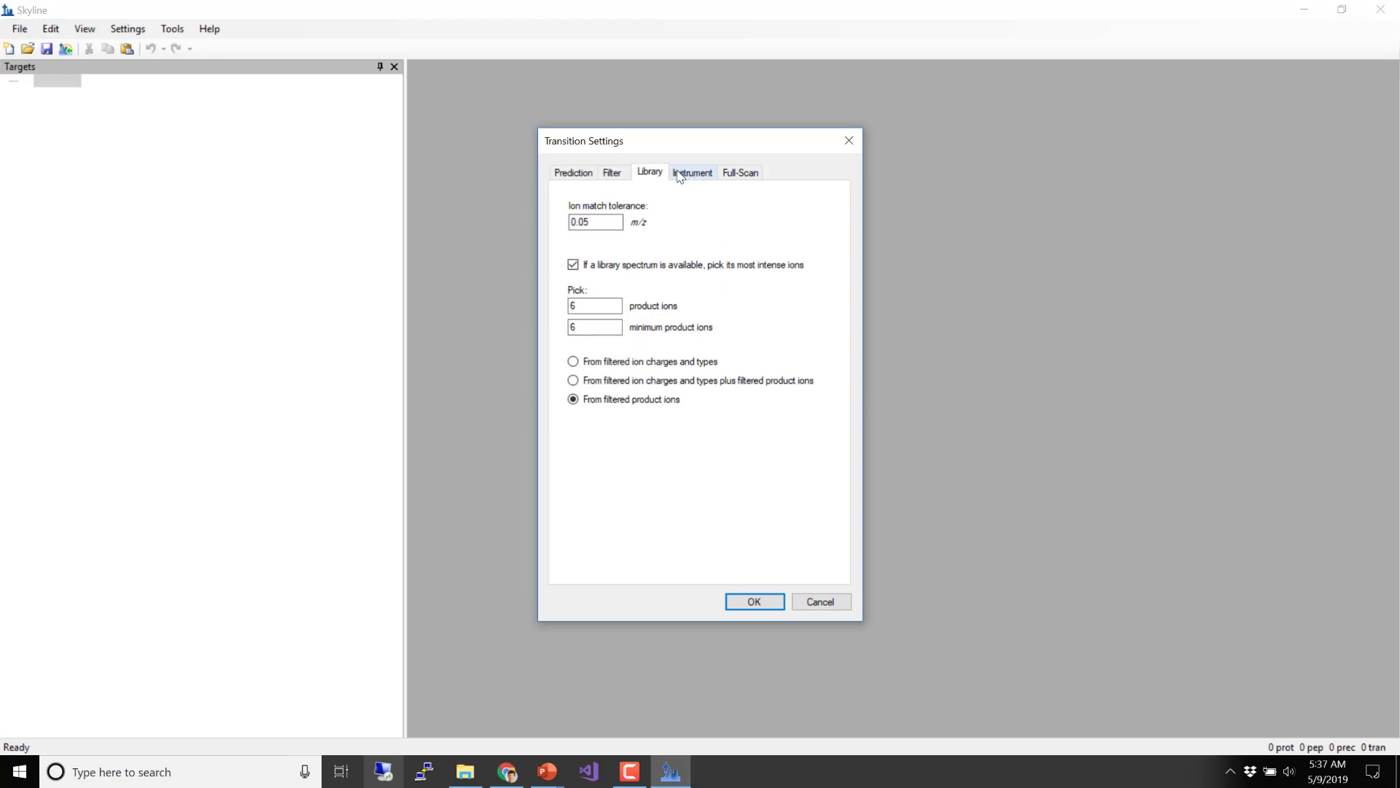
click(614, 175)
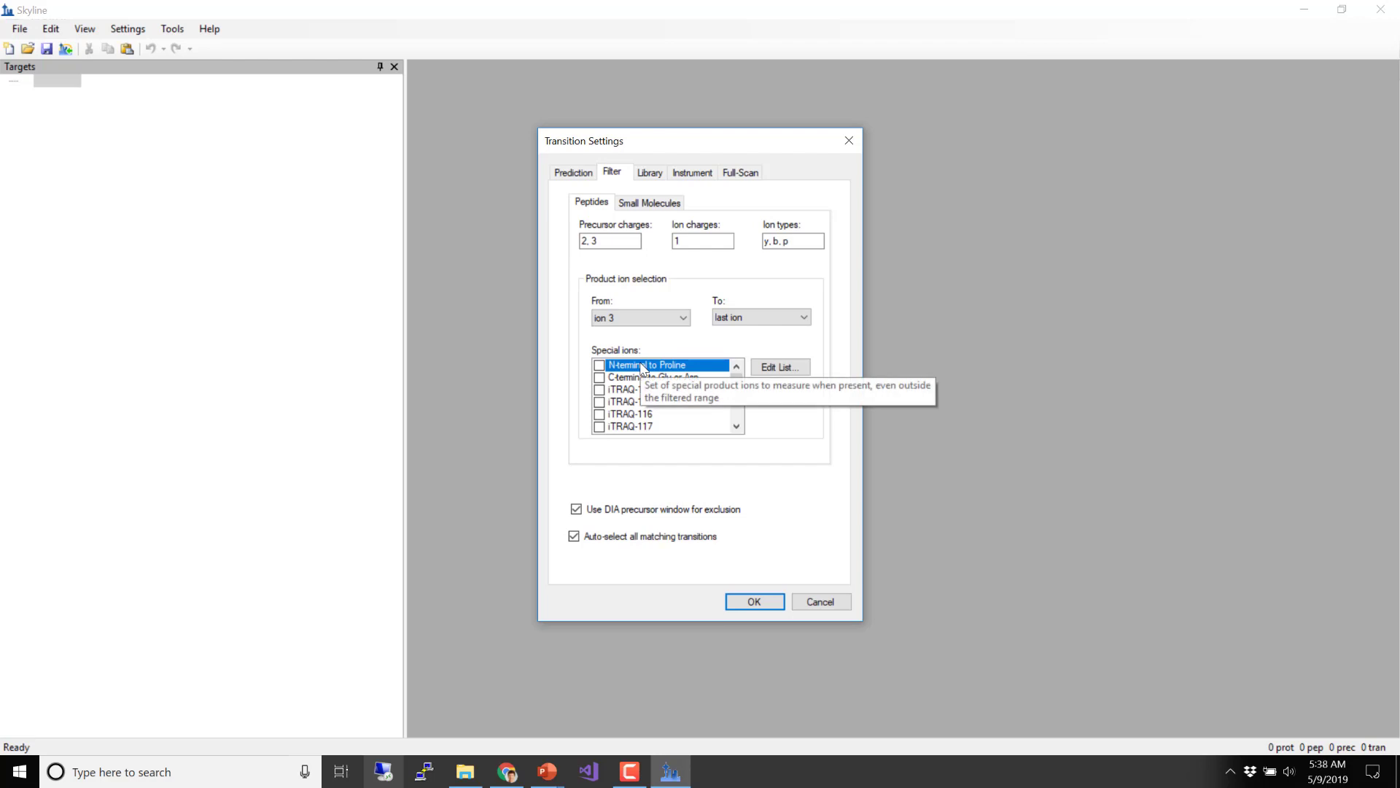
click(651, 173)
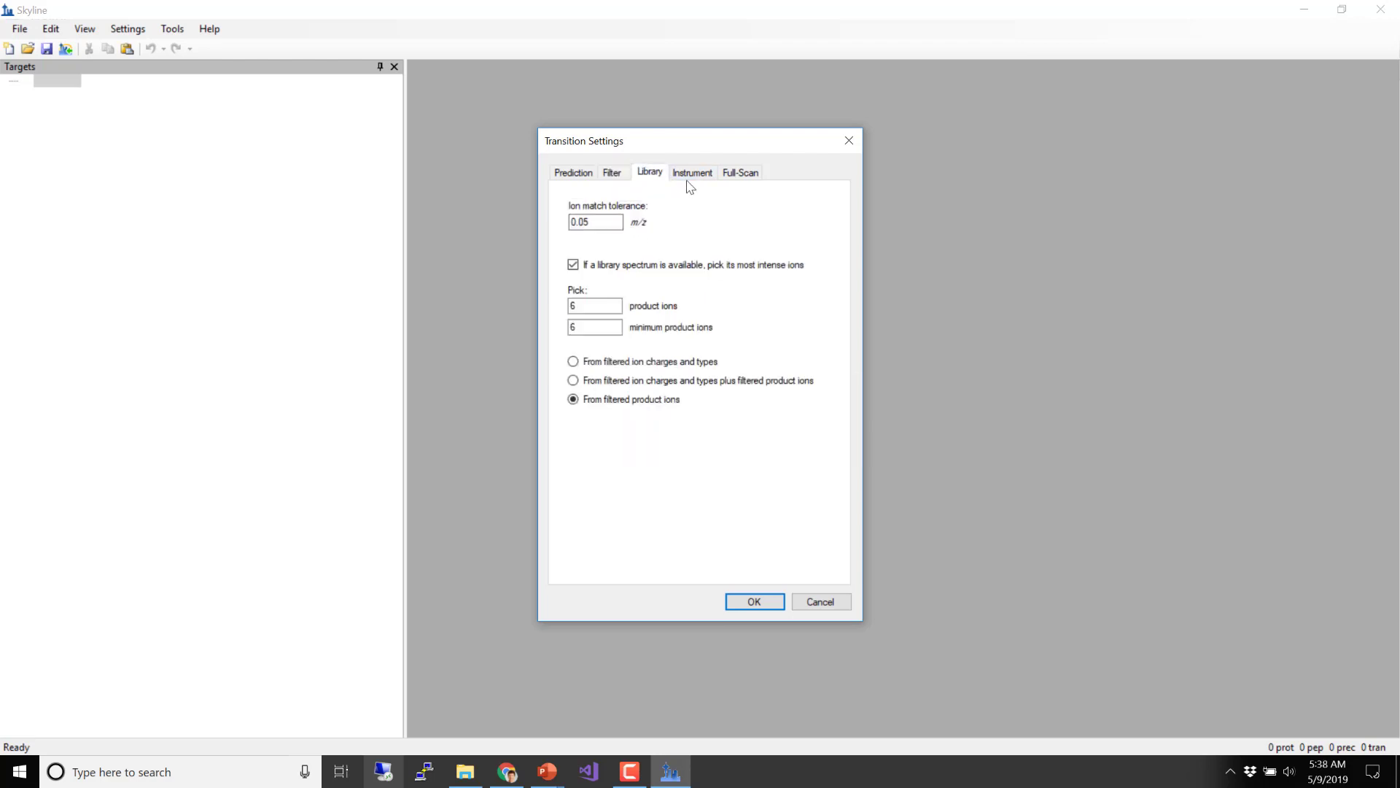
- Review the instrument, full-scan and prediction settings, and accept the transition settings
click(693, 175)
click(729, 178)
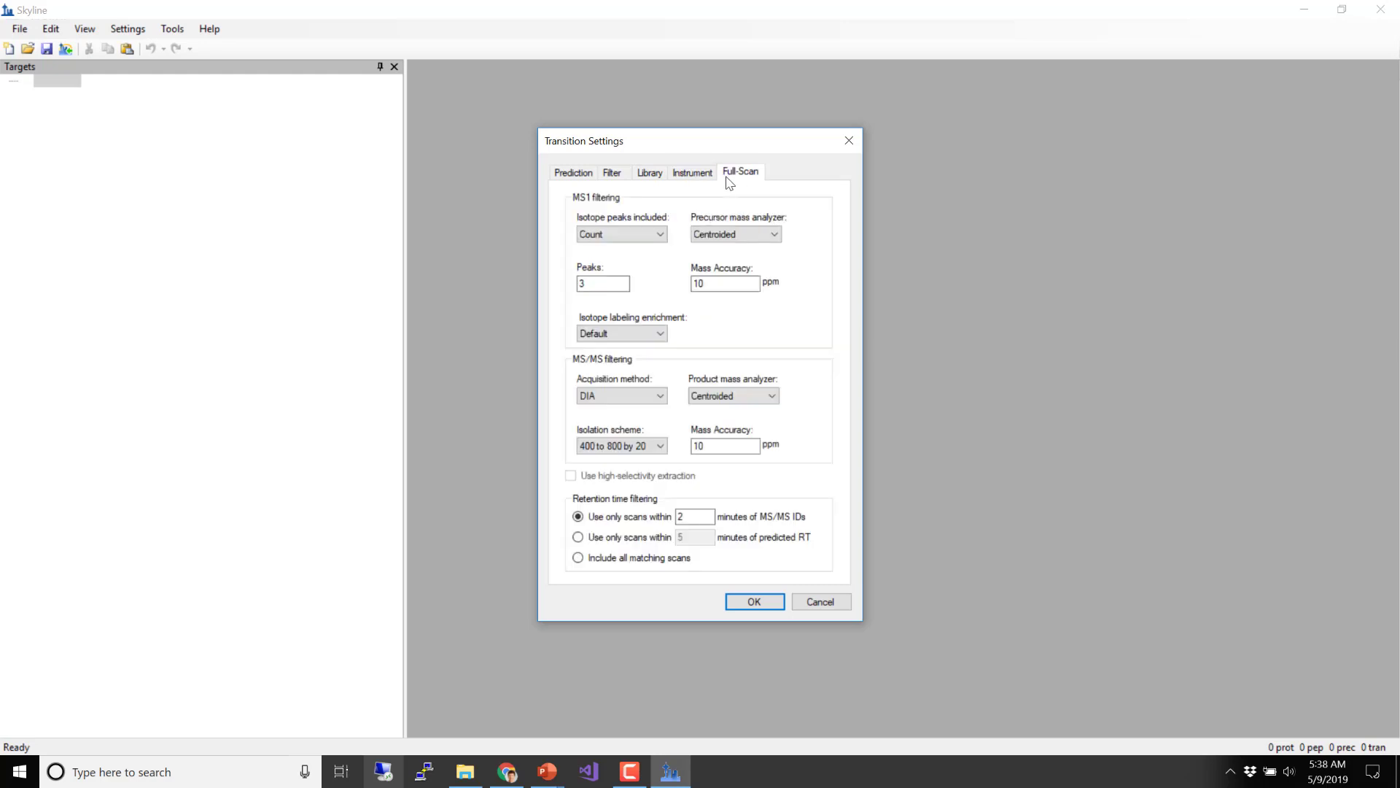
click(579, 176)
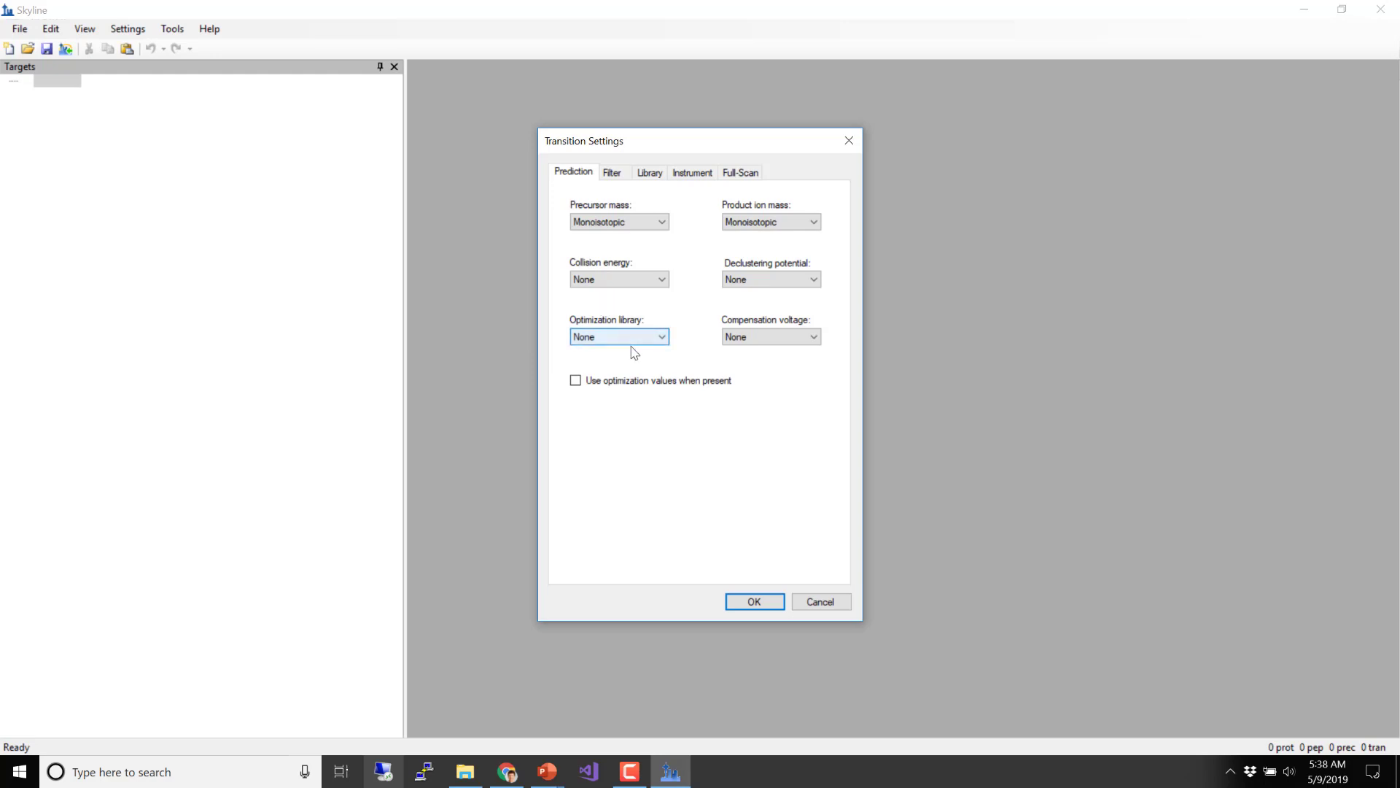
click(754, 601)
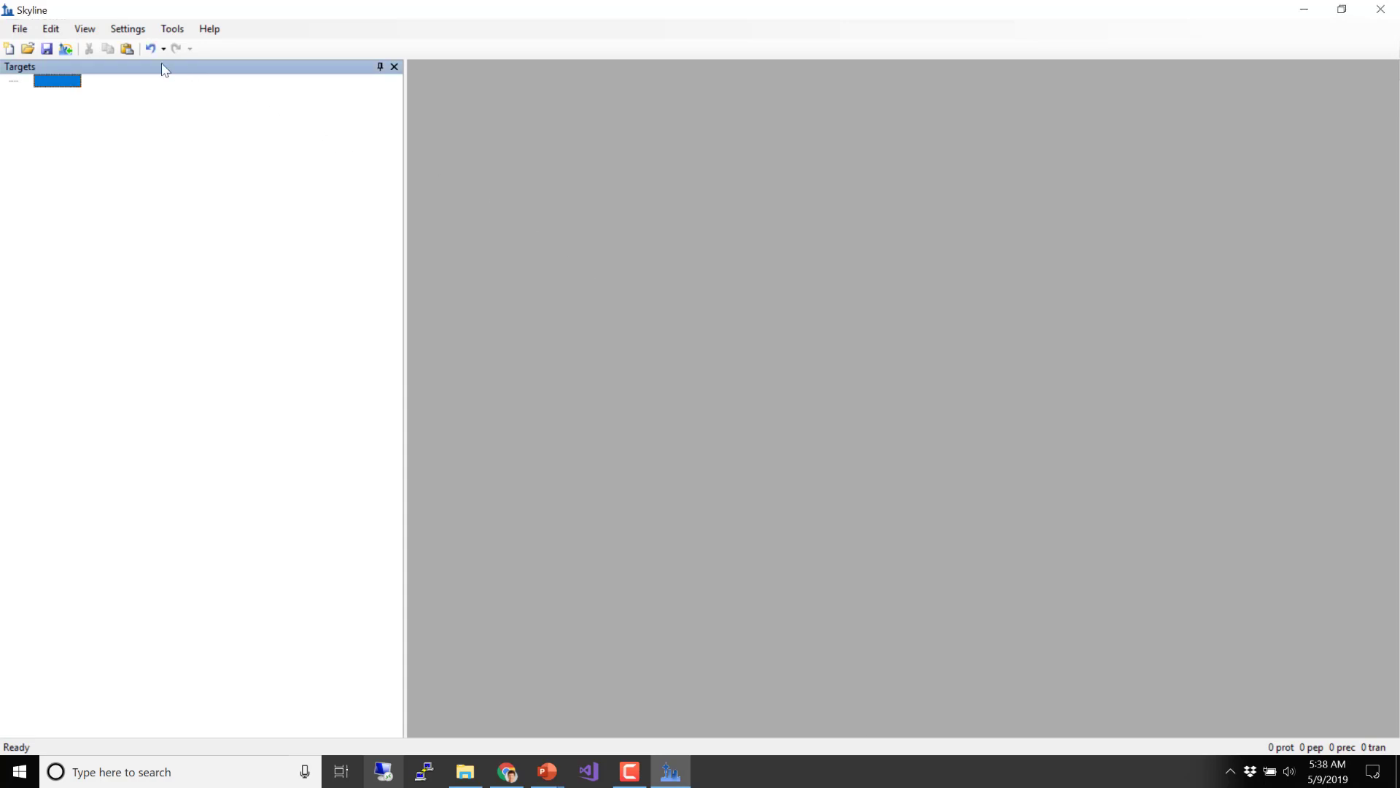
- Start adding a background proteome named Yeast in the peptide digestion settings
click(141, 31)
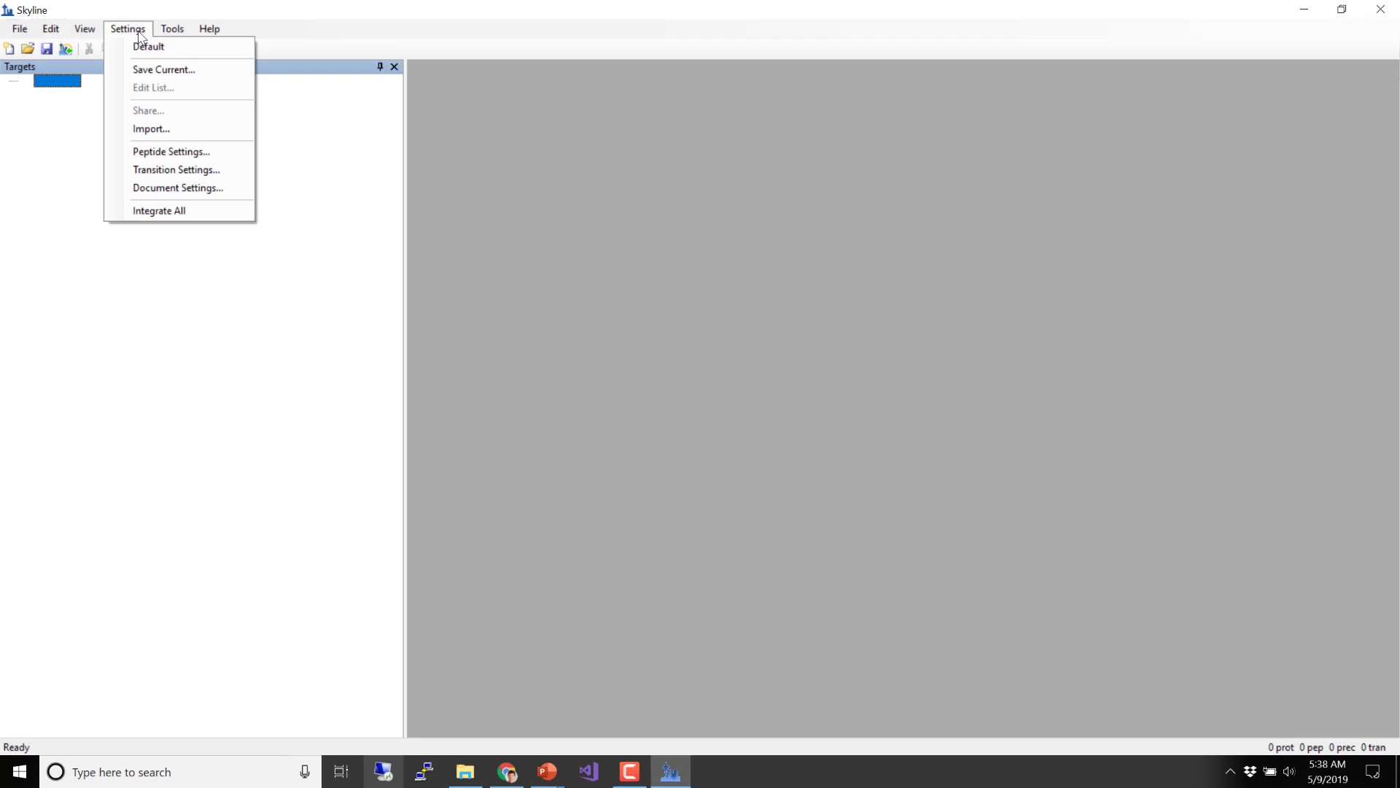
click(188, 158)
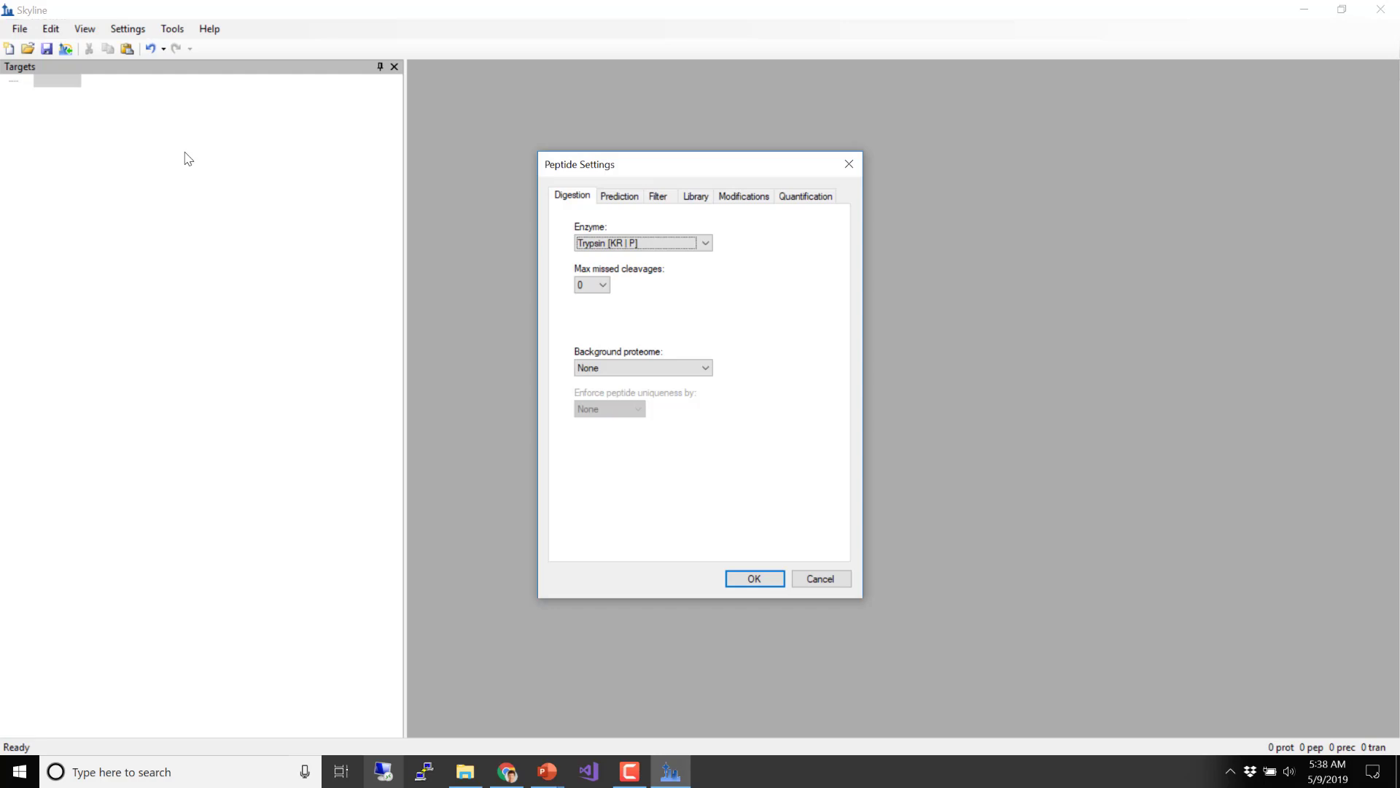
click(658, 370)
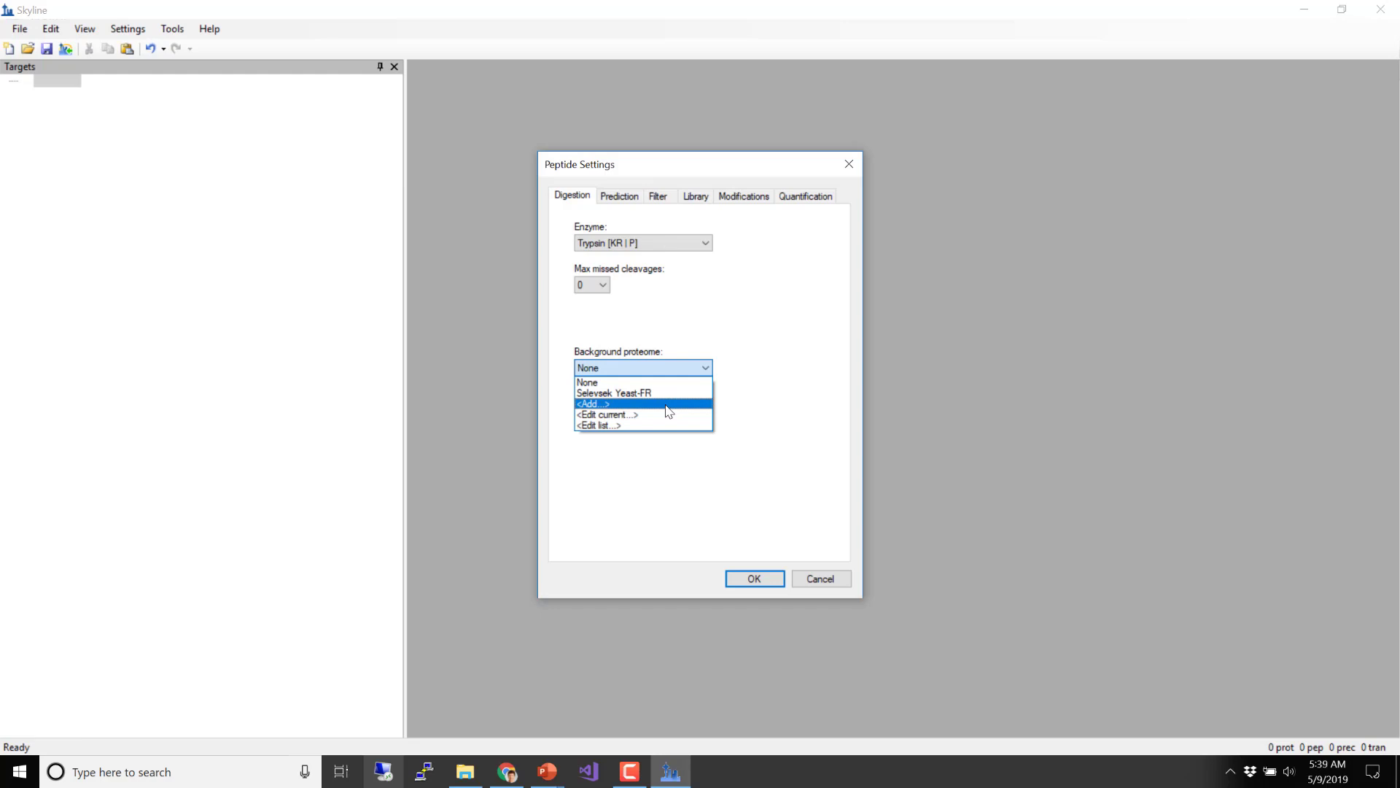
click(668, 409)
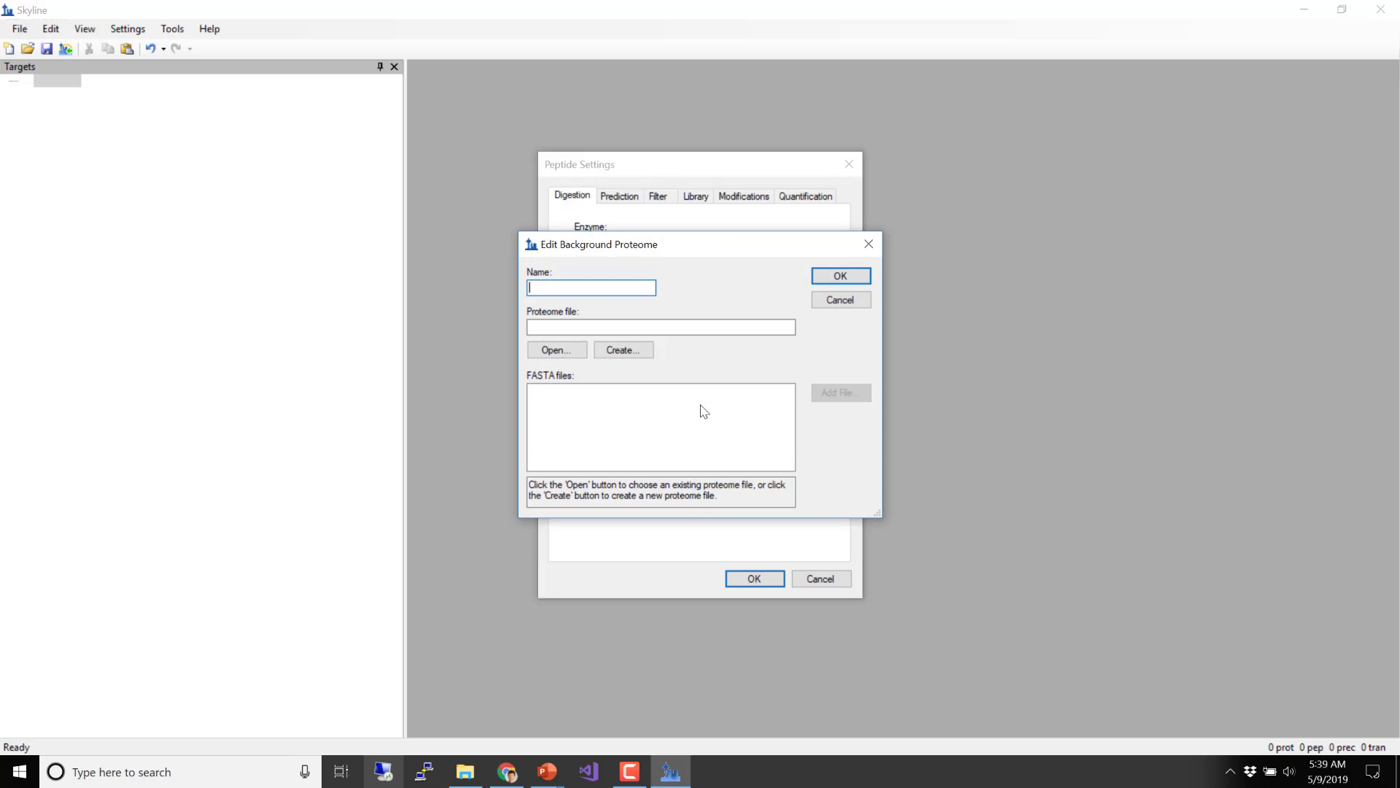
text(Yeast)
- Create the proteome file Yeast in the Documents > DIA_Intro > DIA_tutorial folder
click(648, 353)
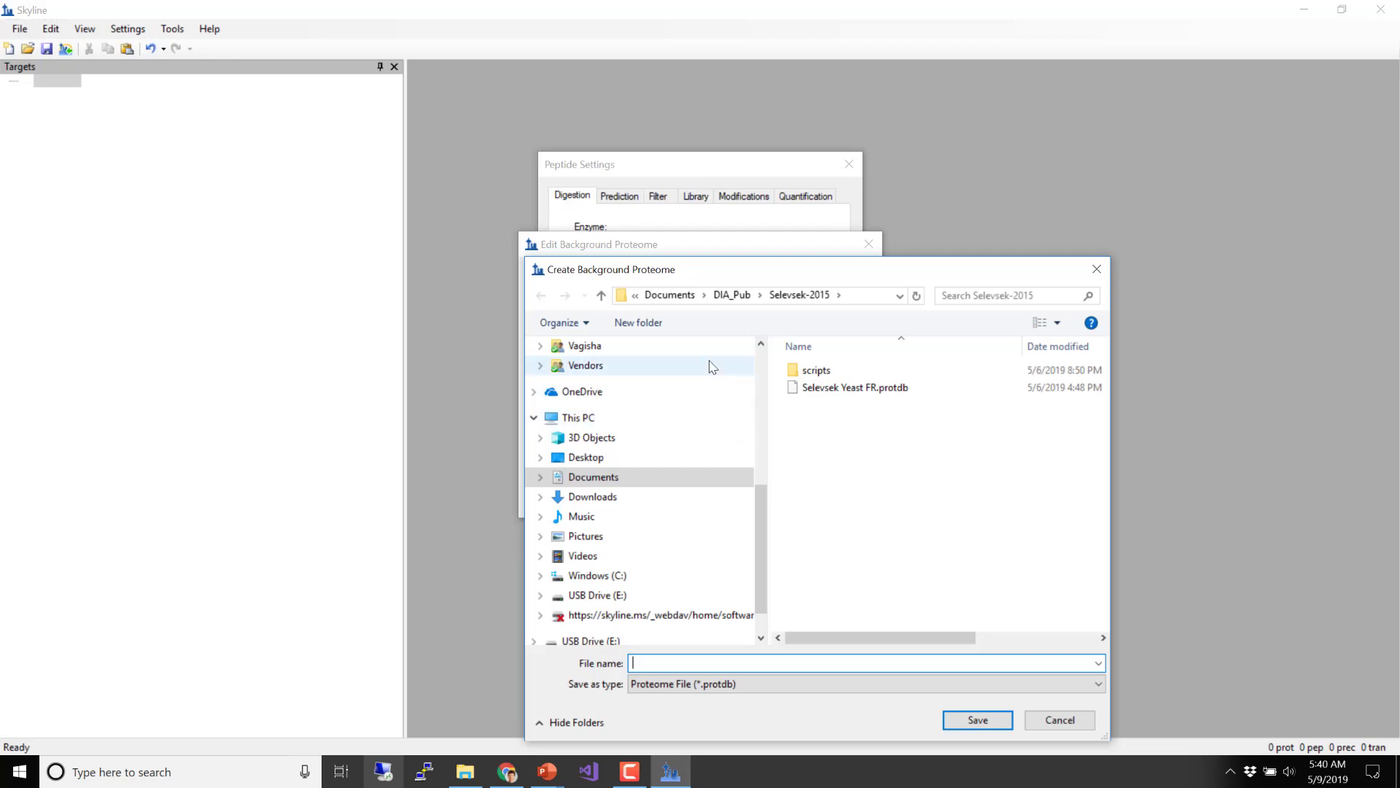
click(654, 296)
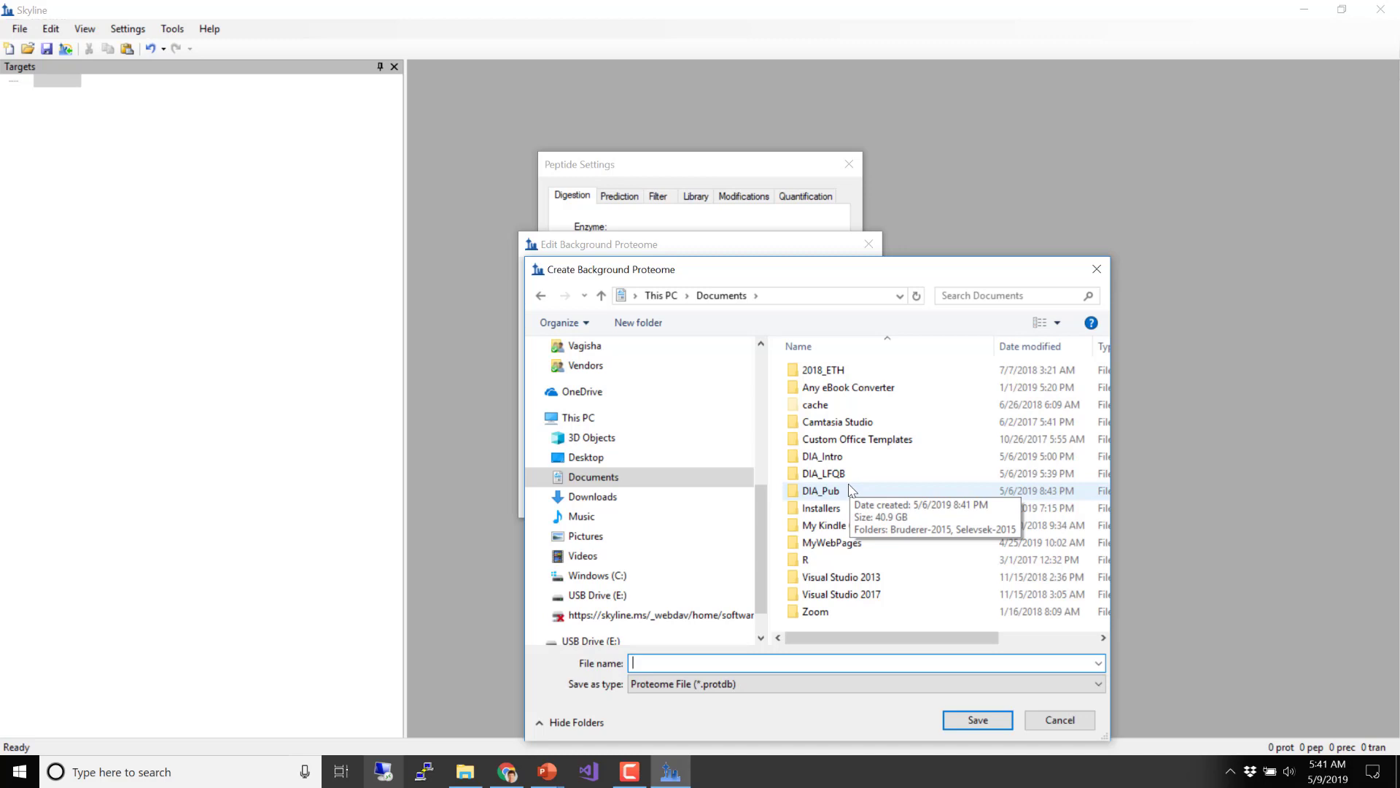
mouse_move(848, 484)
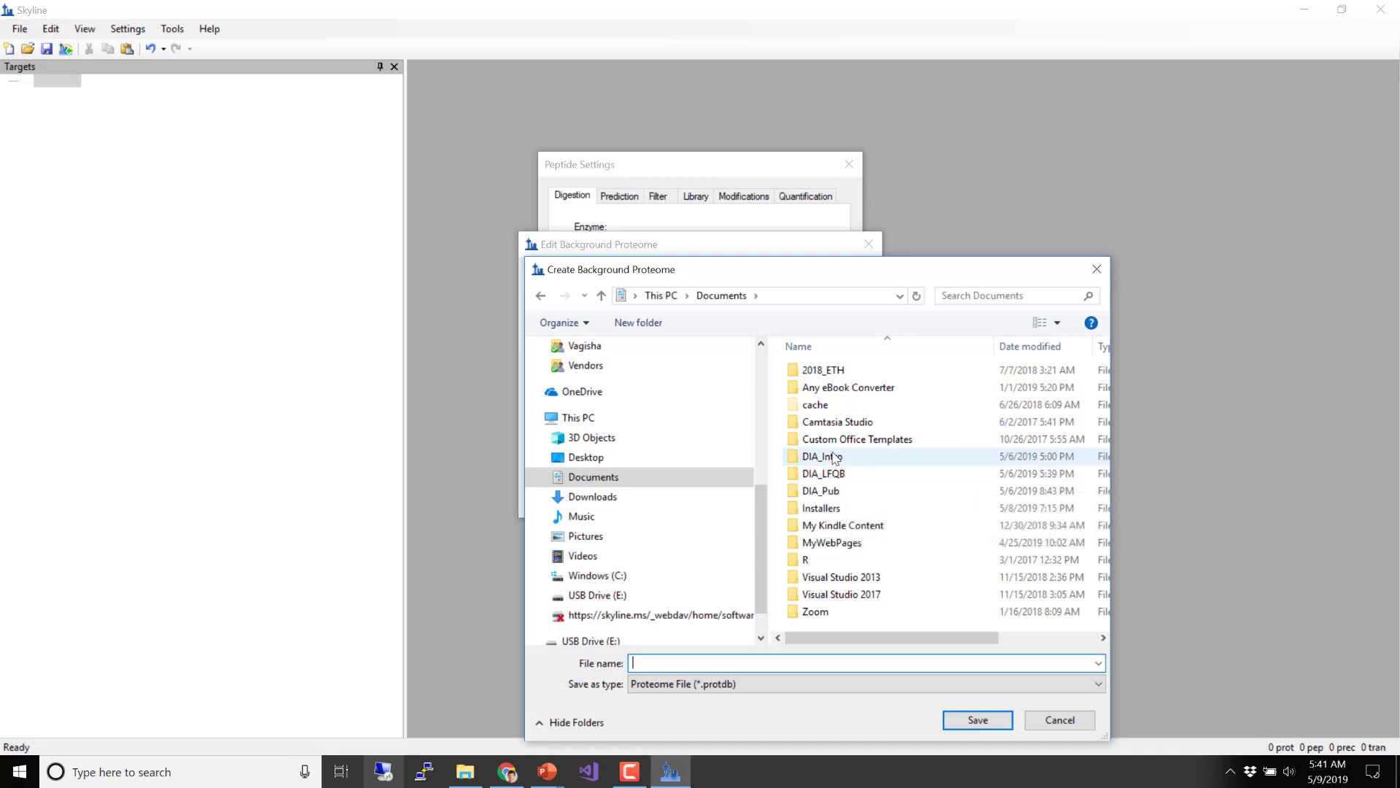
mouse_move(836, 457)
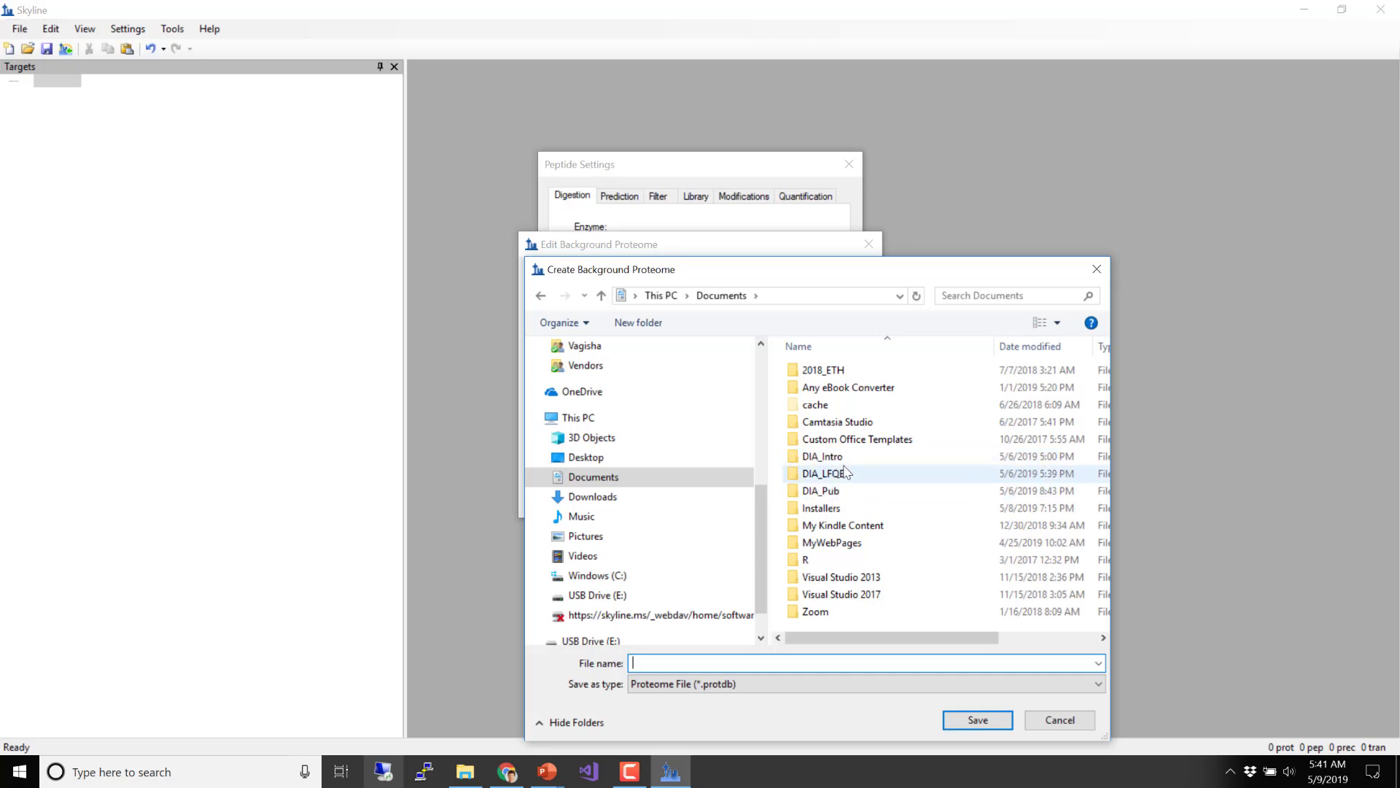
double_click(847, 458)
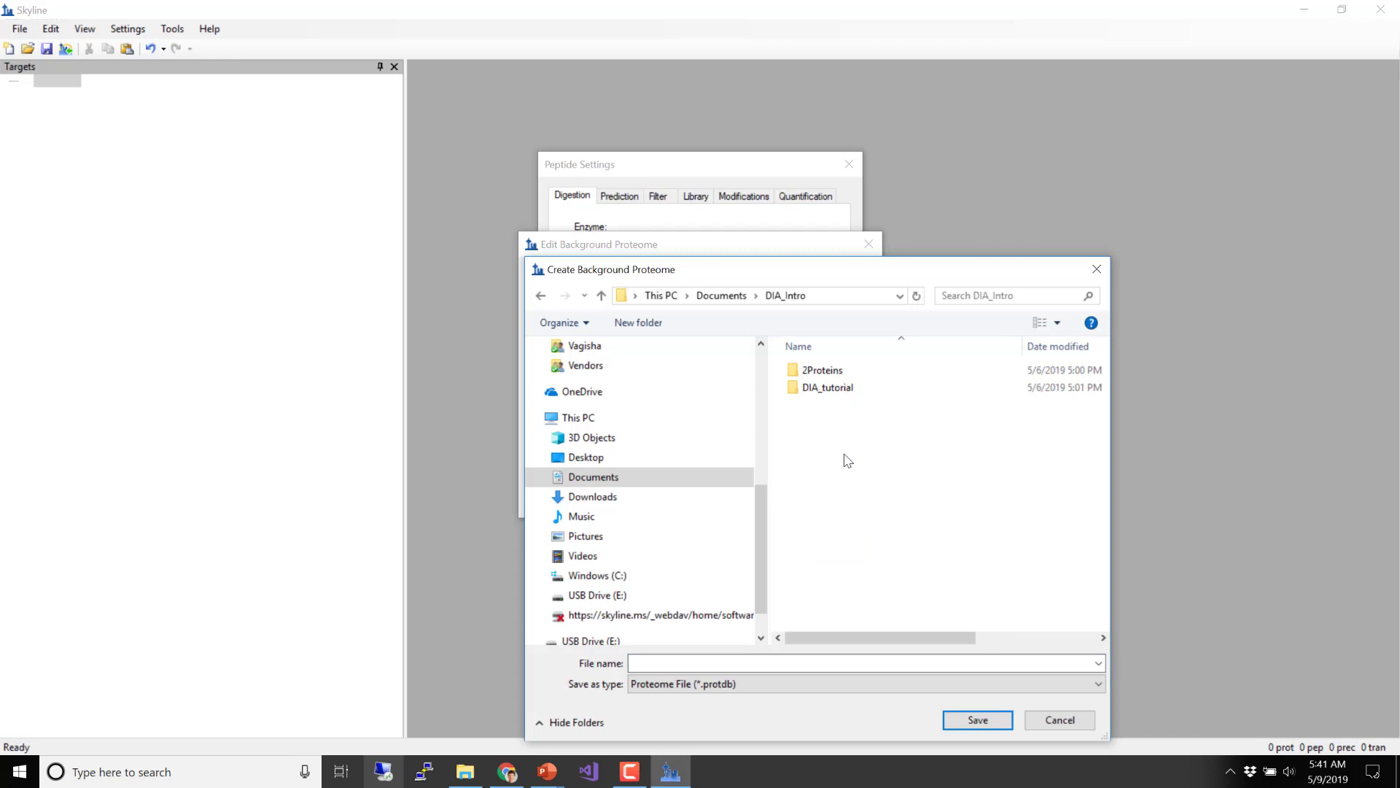
double_click(854, 387)
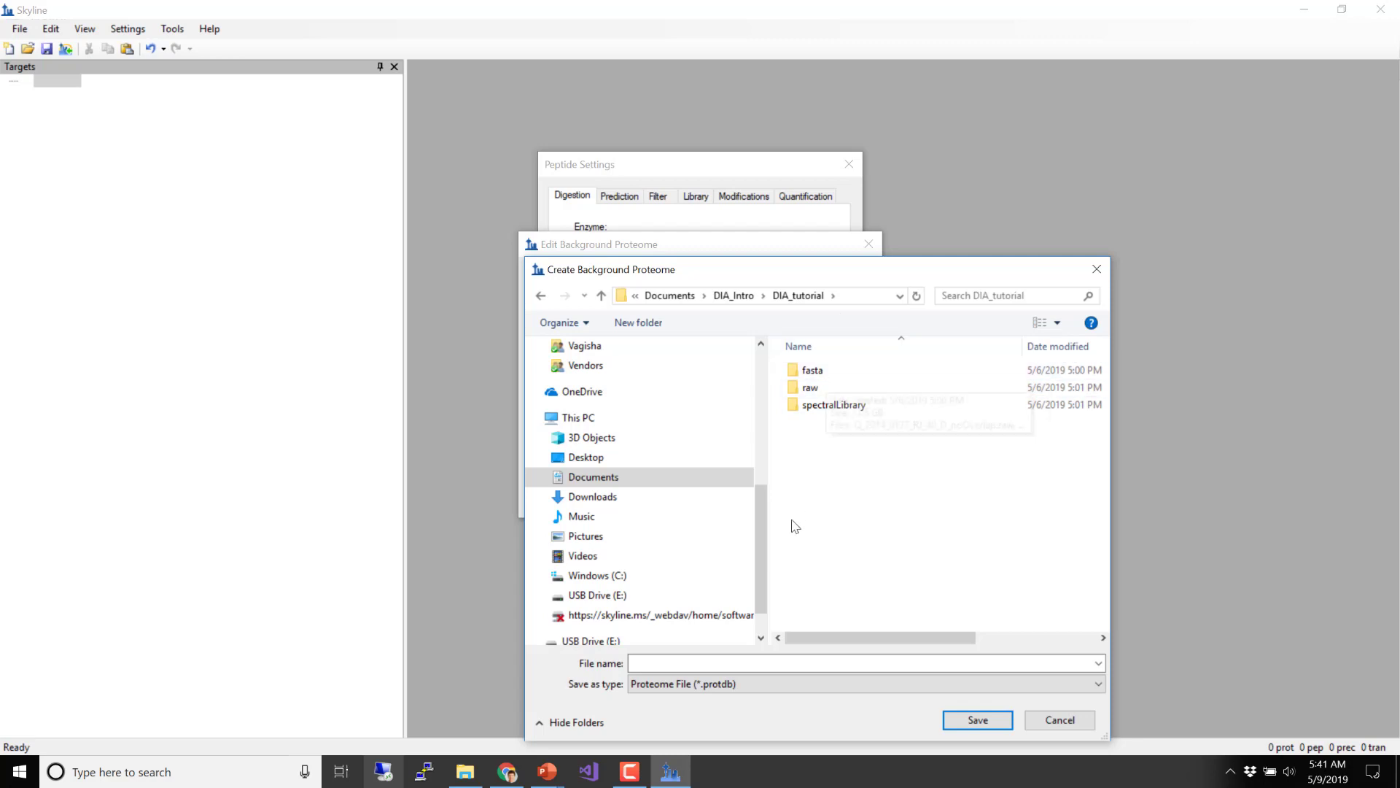
click(780, 662)
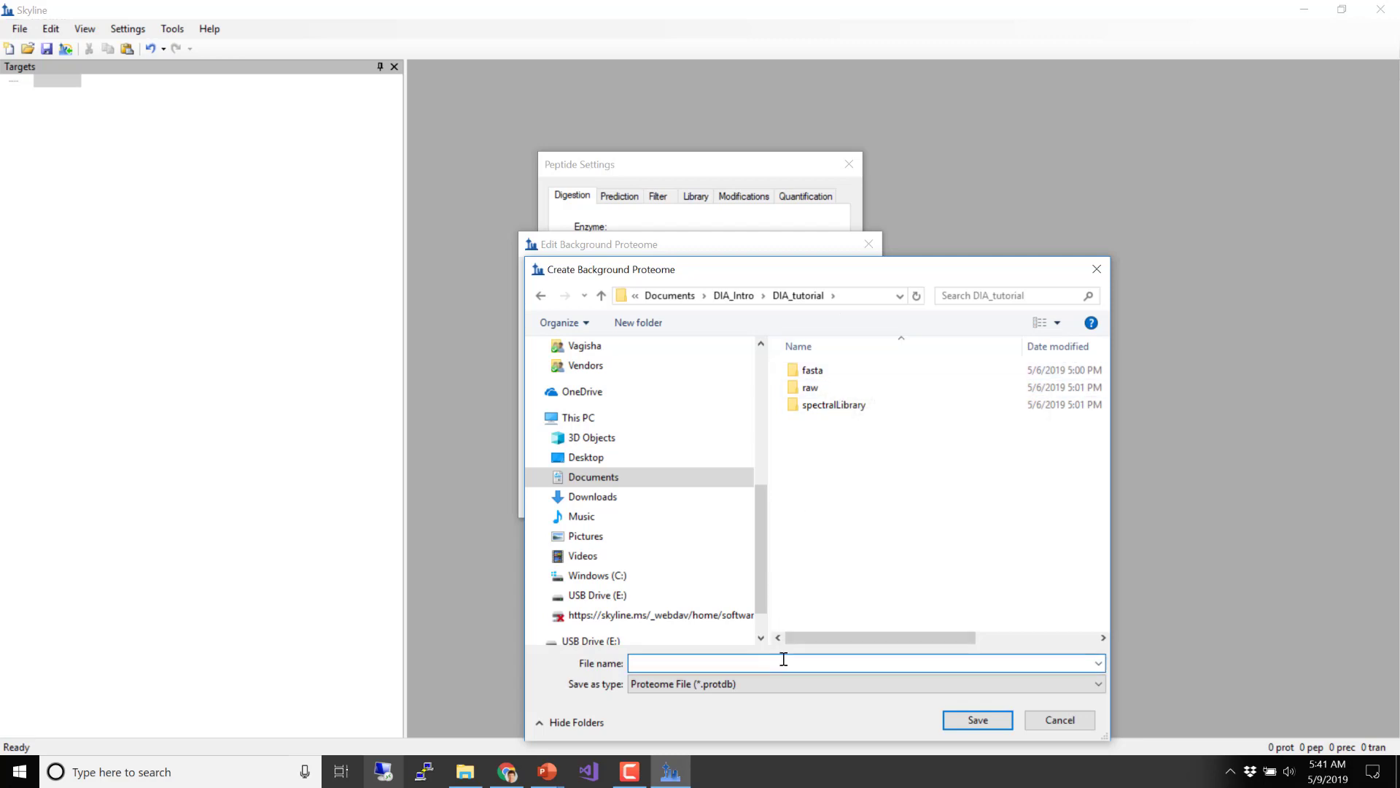
text(Yeast)
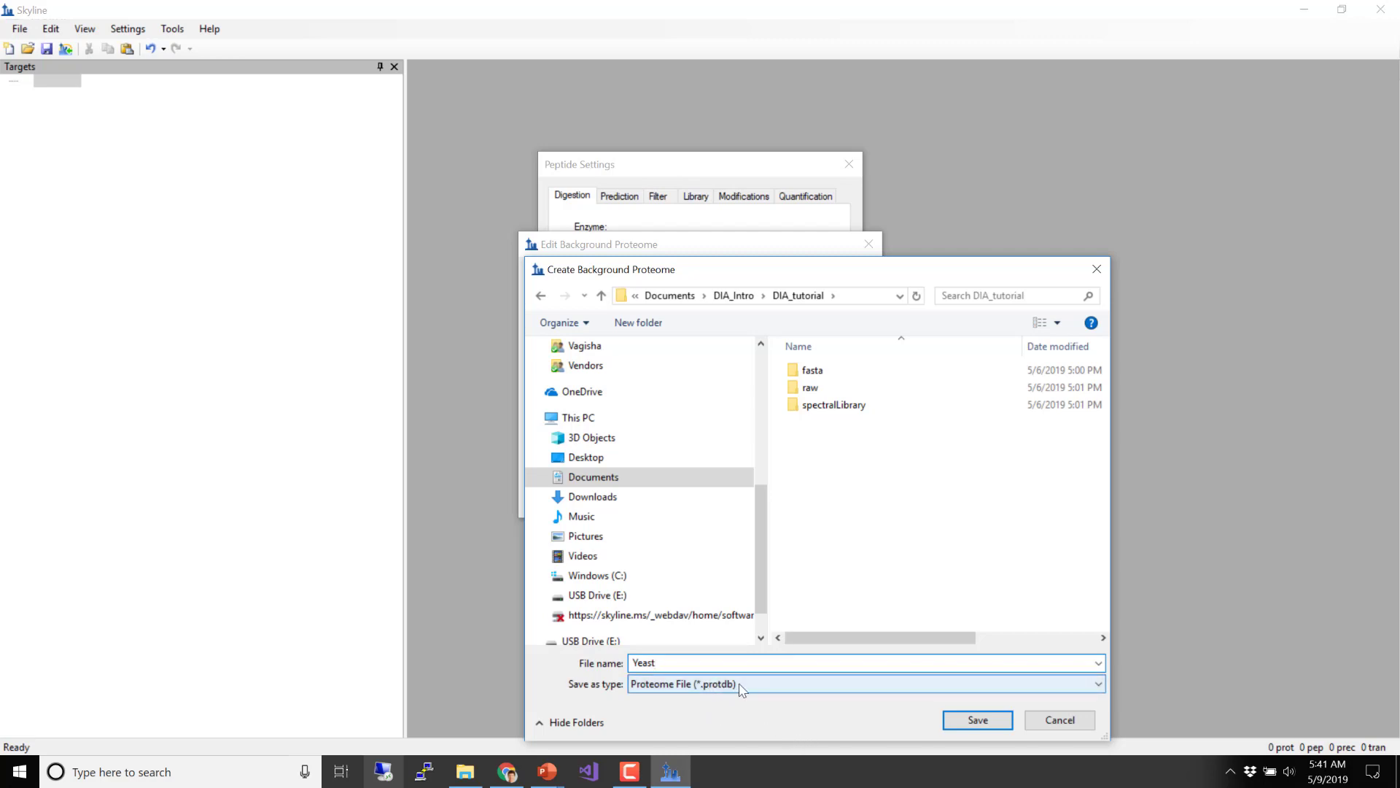
key(Escape)
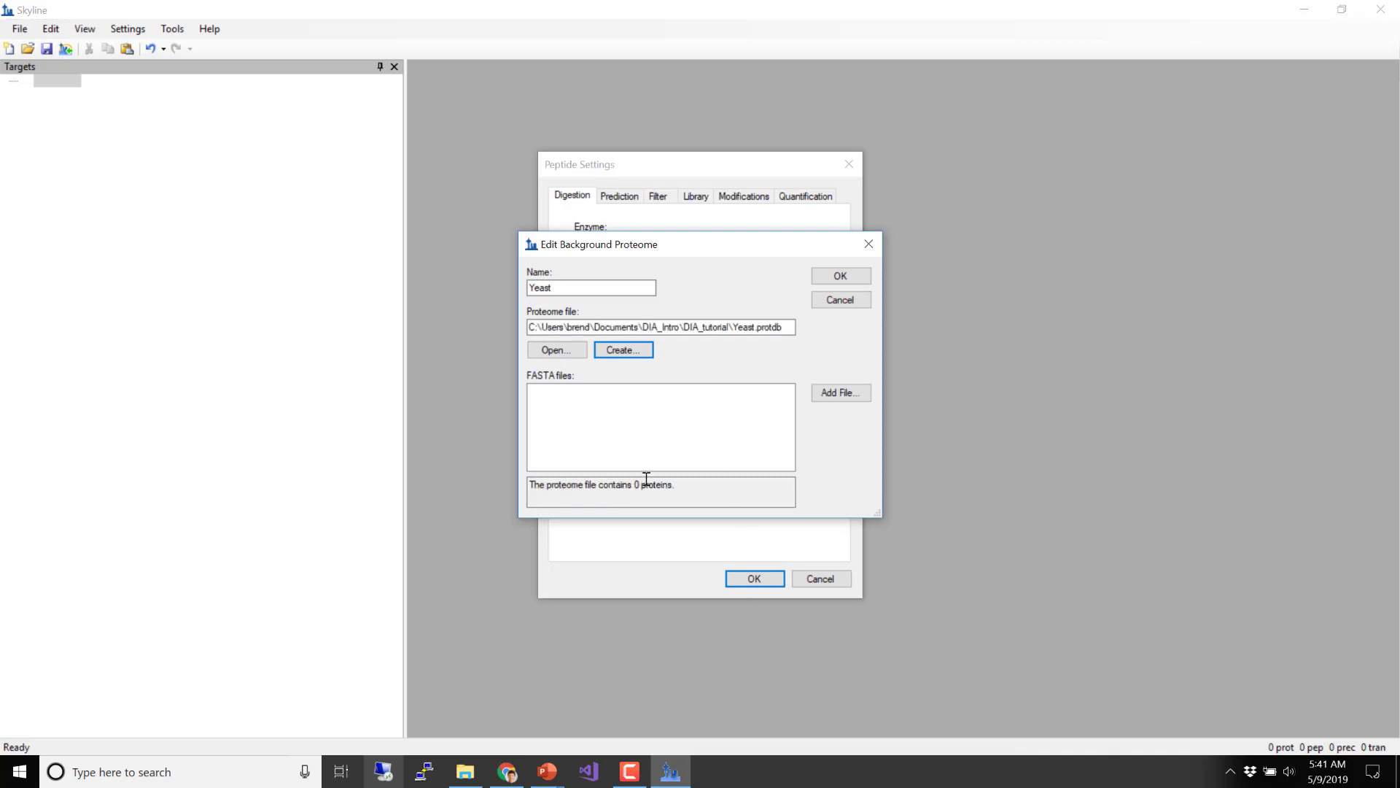
- Add yeast-contam.fasta from the fasta folder to the Yeast background proteome and accept the proteome definition
click(824, 399)
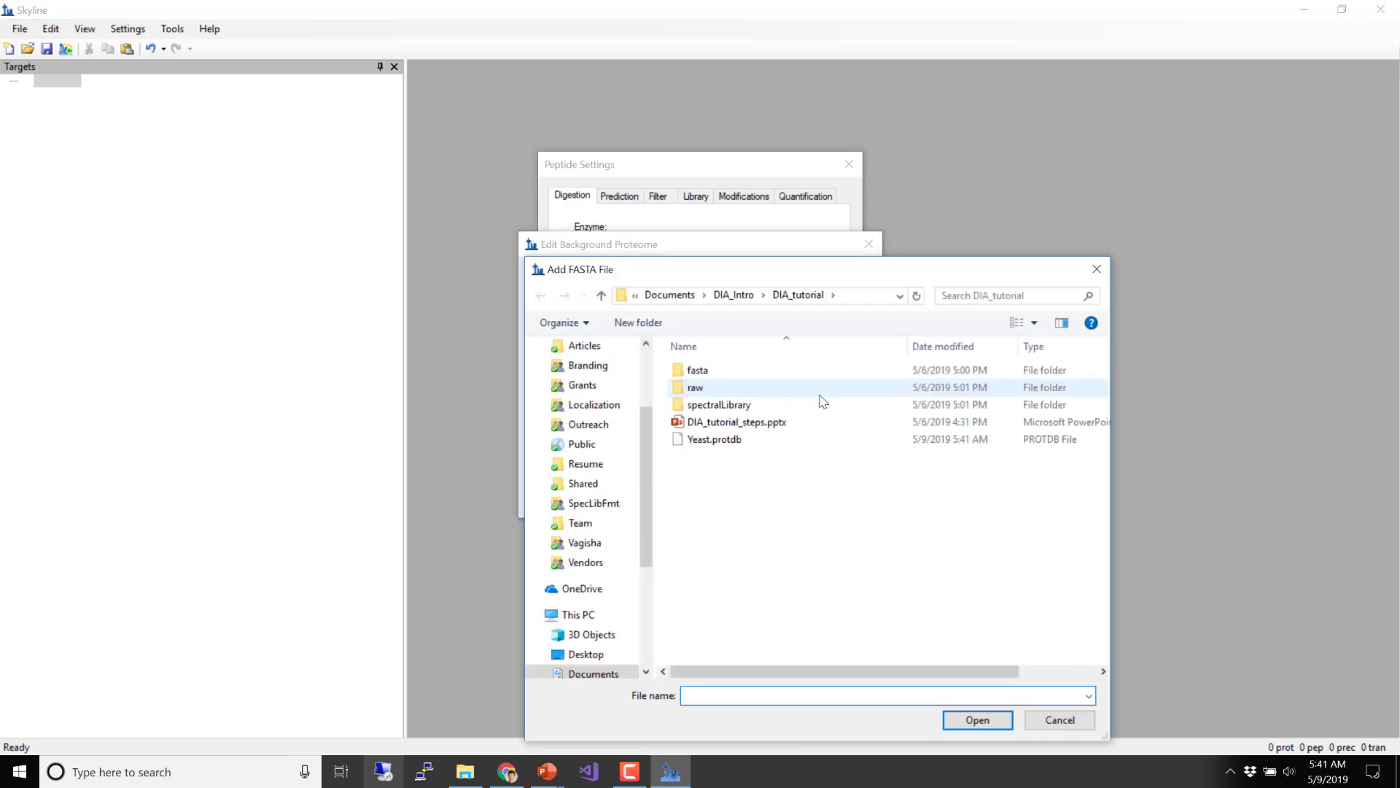
double_click(778, 371)
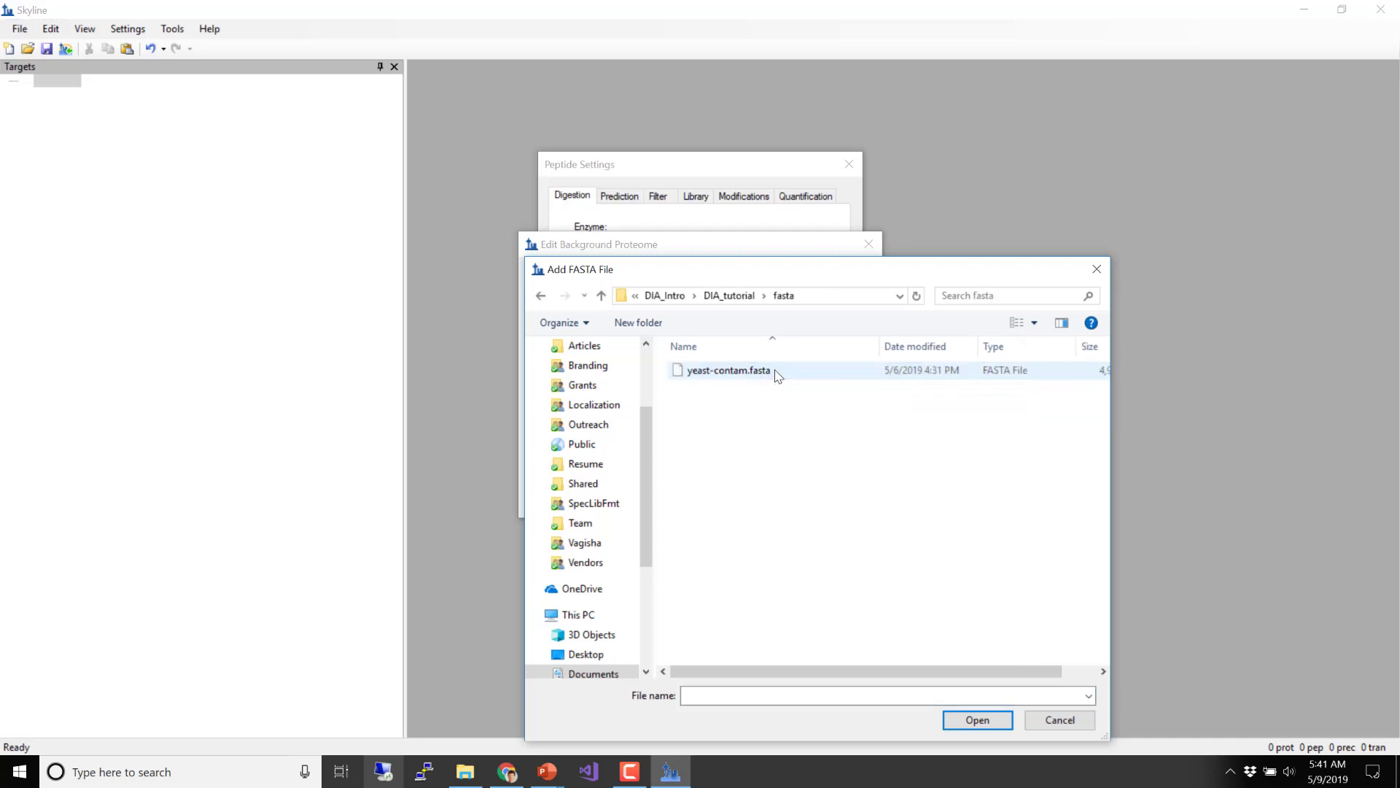
click(784, 377)
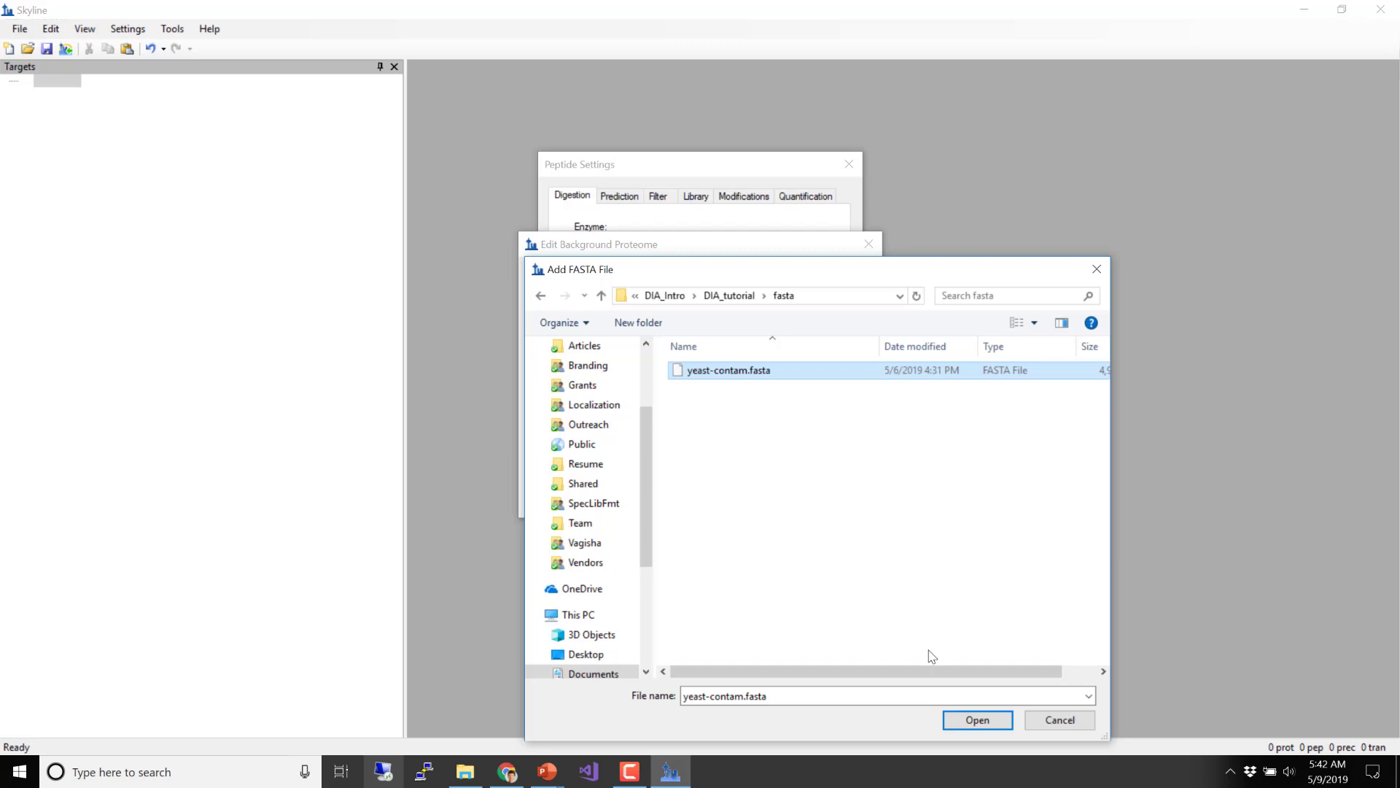
click(978, 720)
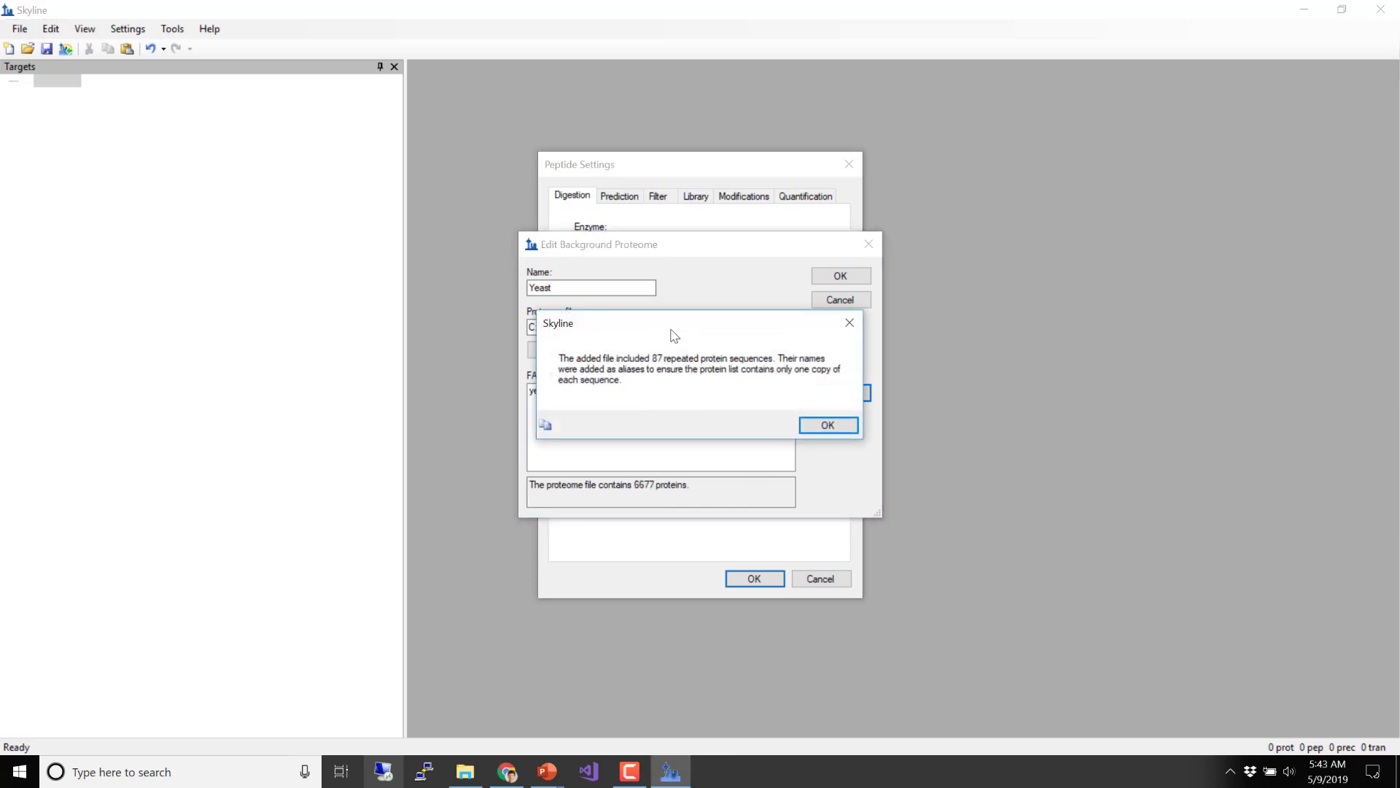
drag(672, 324, 665, 526)
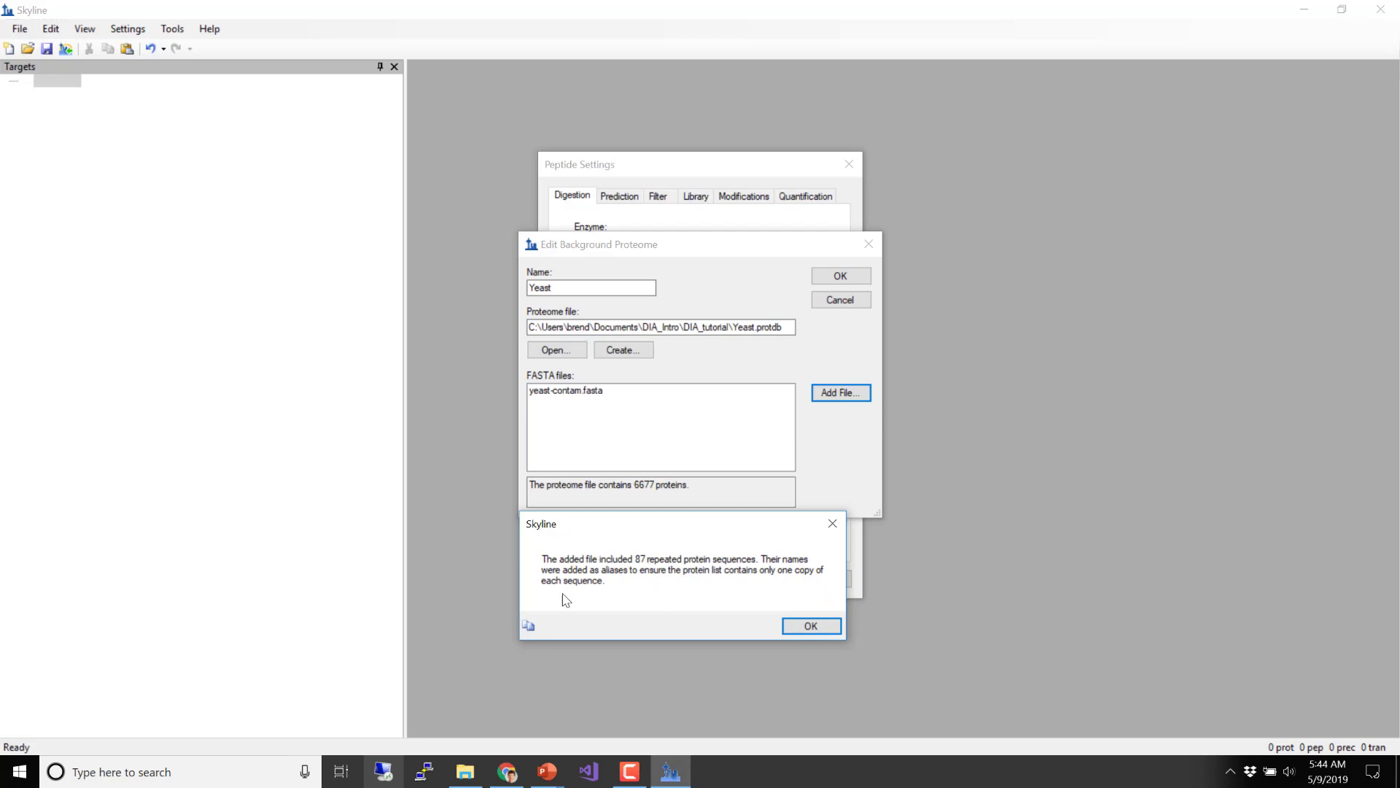
click(809, 629)
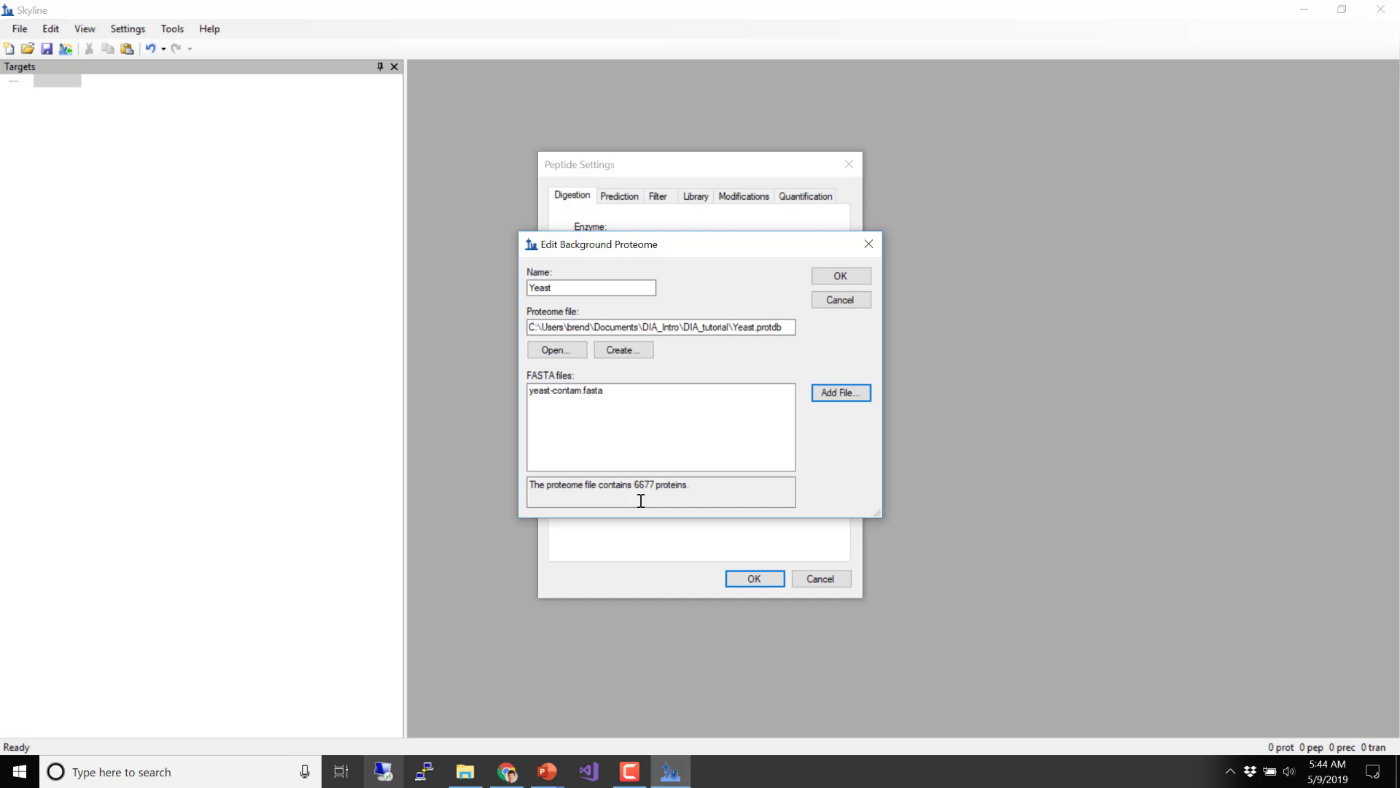
click(829, 278)
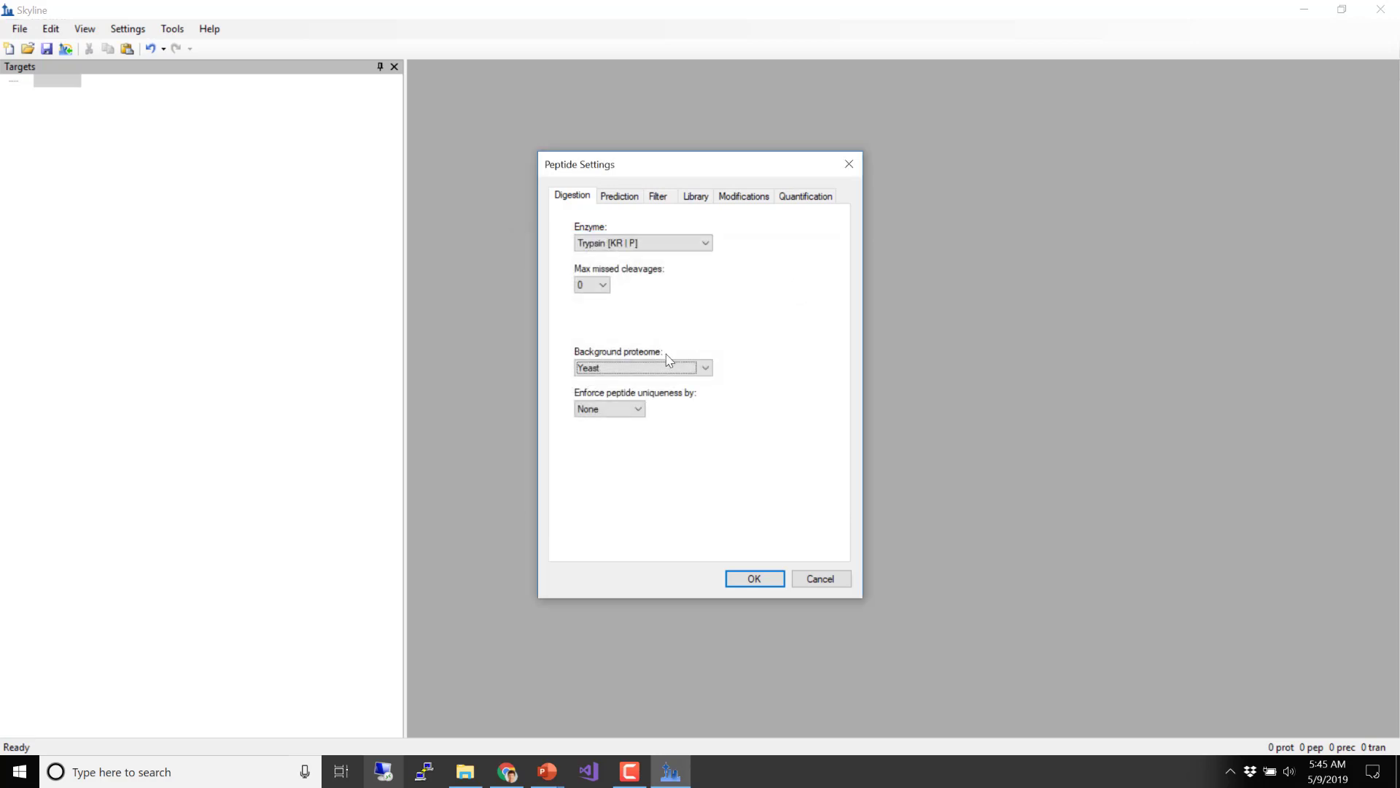
- Enforce peptide uniqueness by Proteins for the Yeast background proteome
click(621, 410)
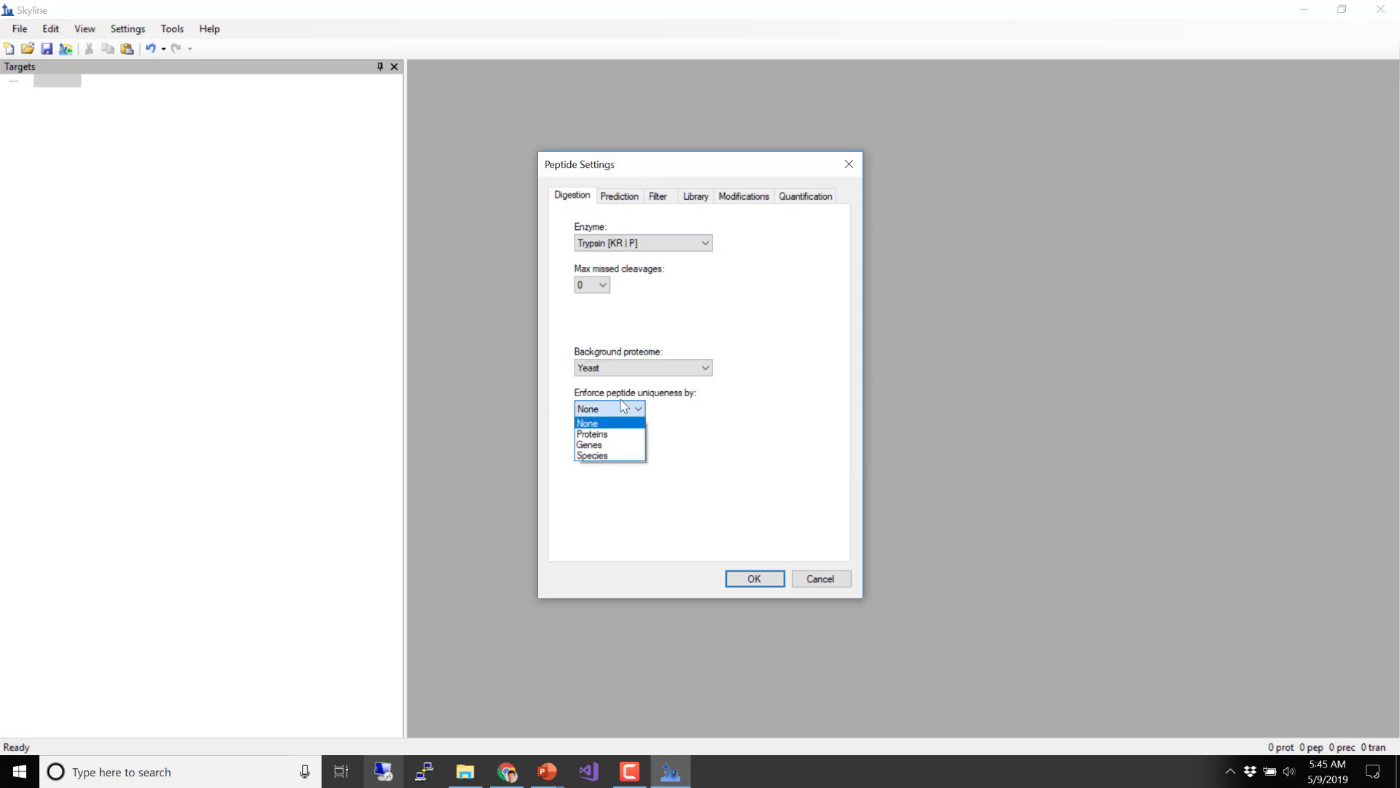
click(613, 434)
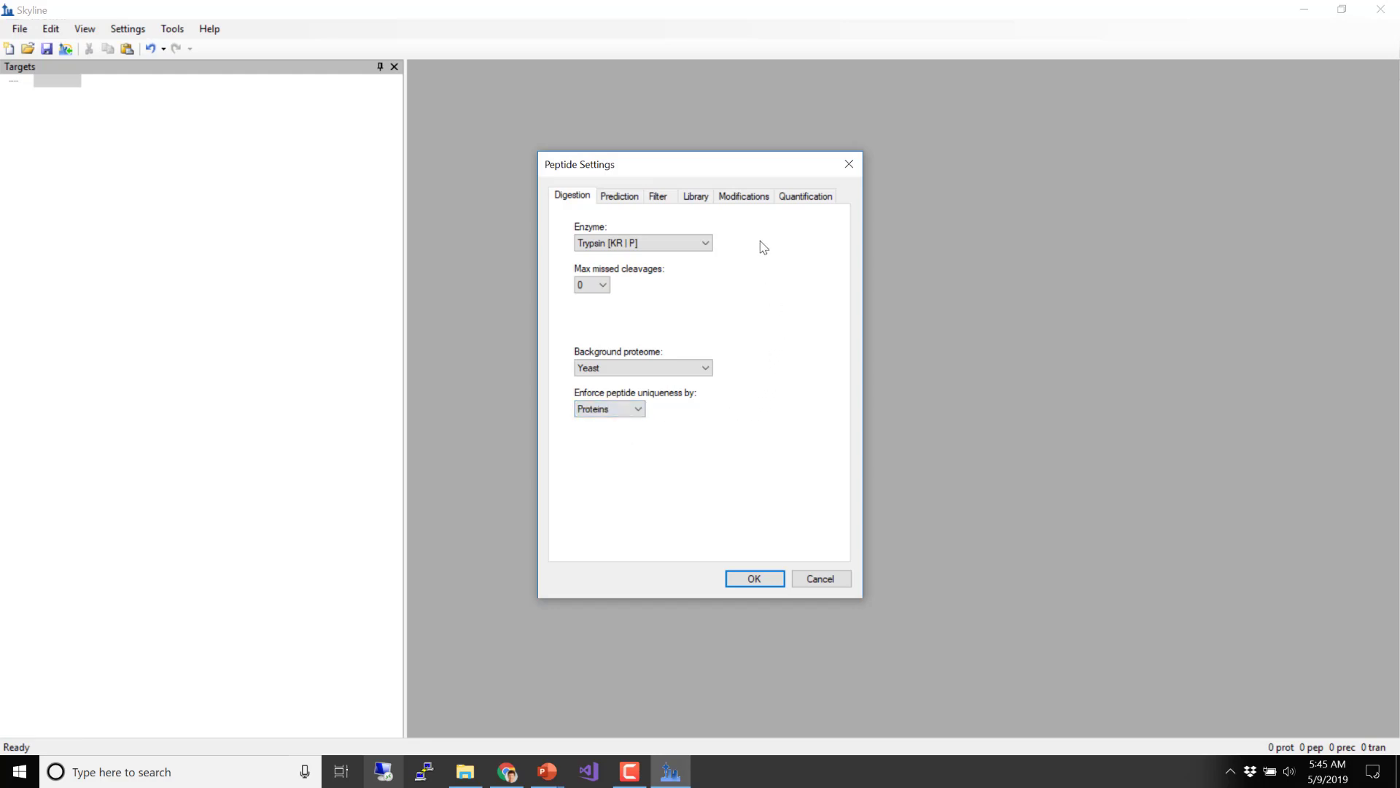
click(645, 414)
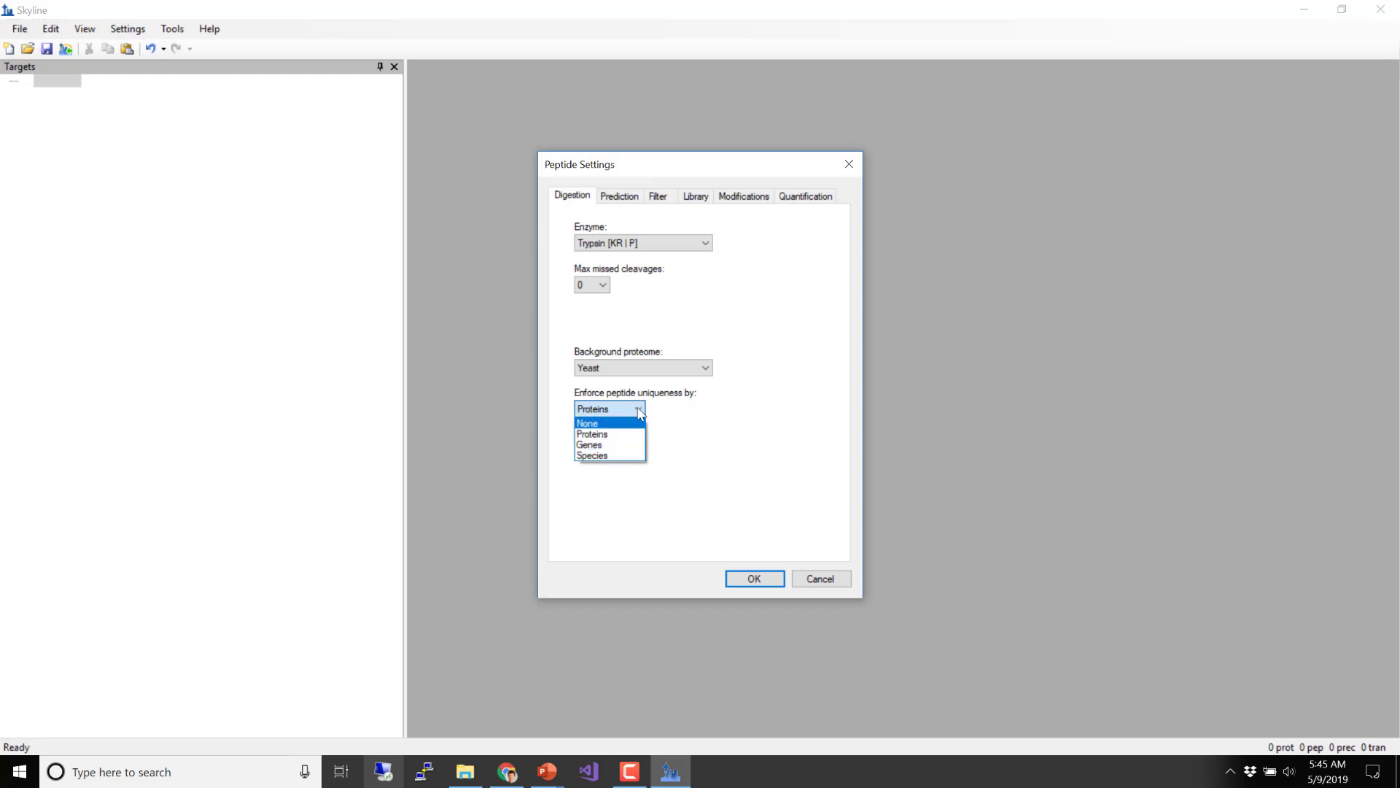
click(639, 411)
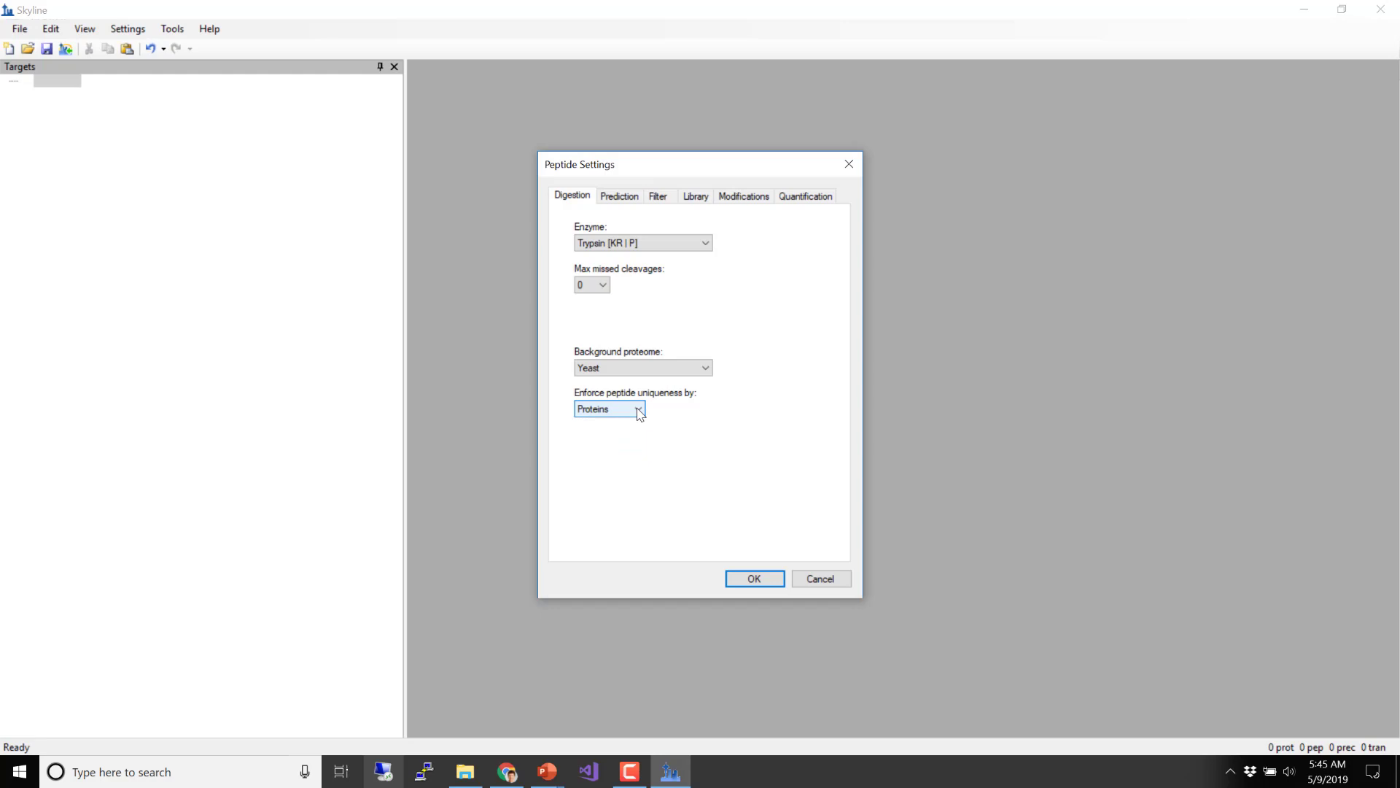
- Review the peptide prediction settings, the length and exclusion filters, and the spectral library list
click(627, 203)
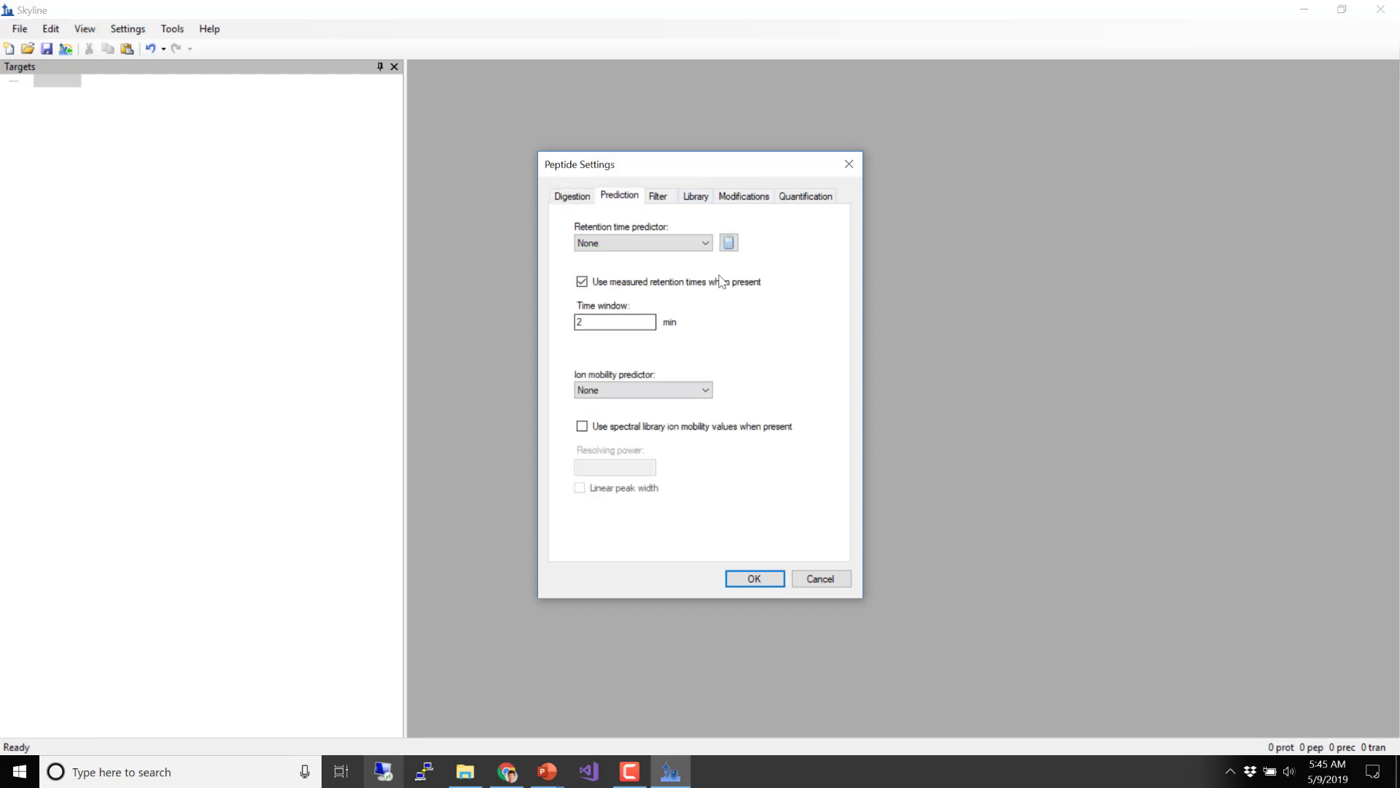
mouse_move(660, 425)
click(658, 197)
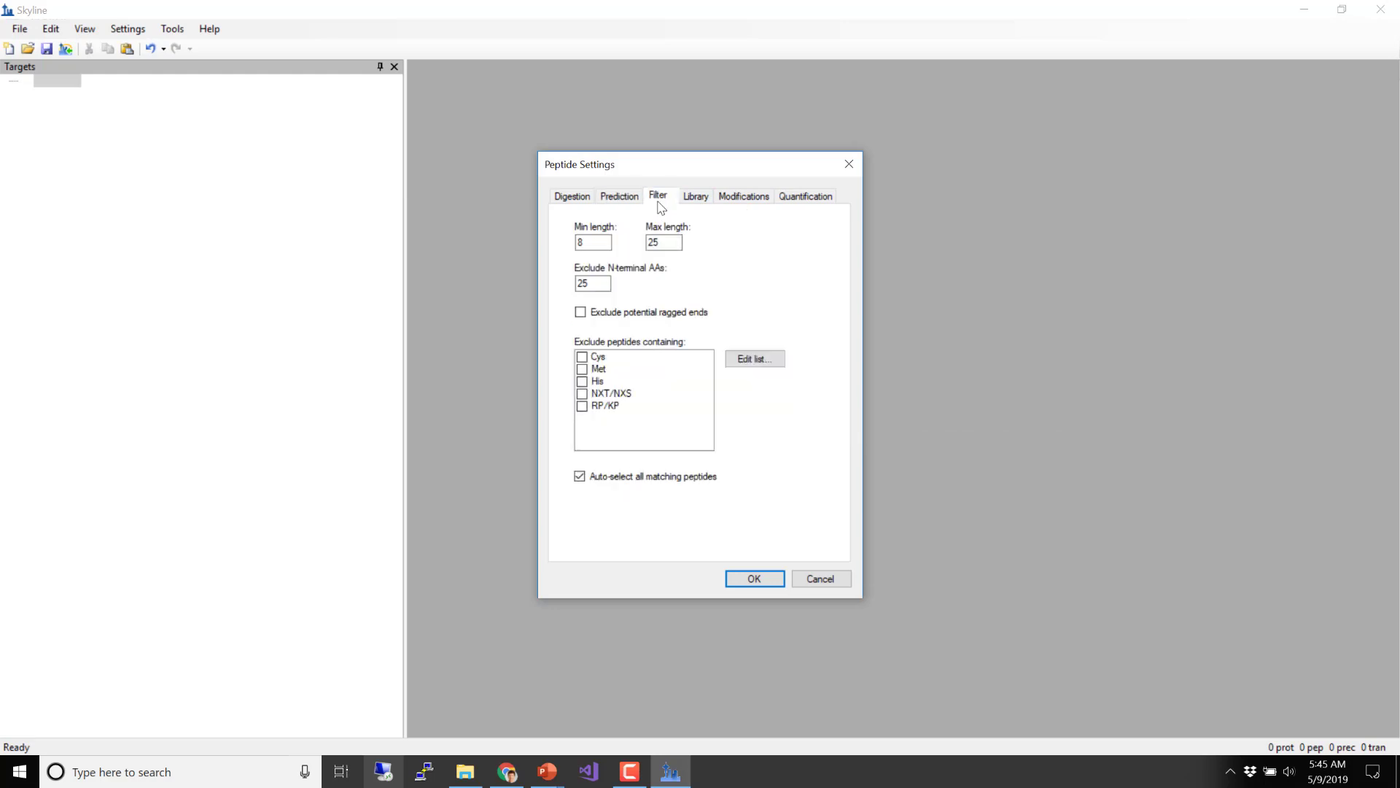
click(597, 244)
click(695, 199)
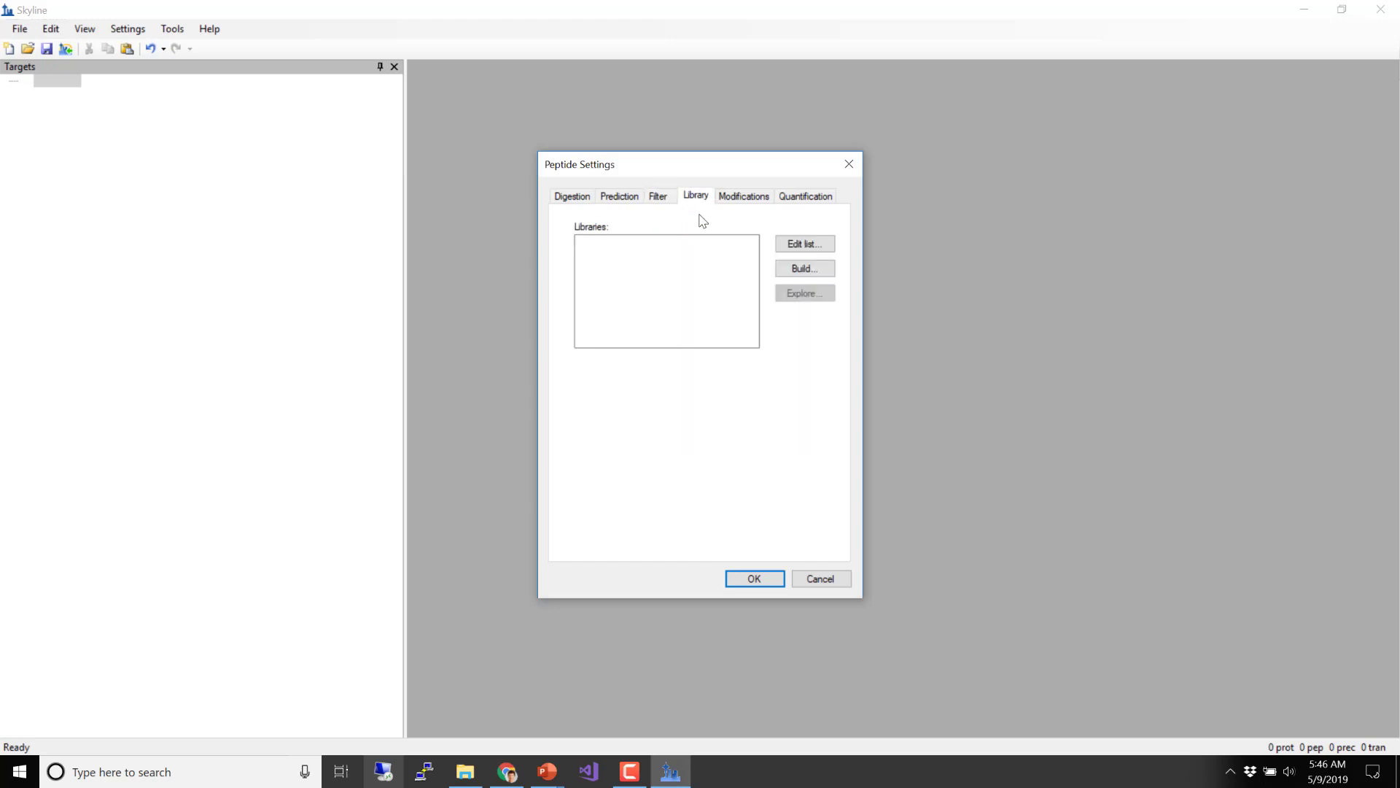
mouse_move(692, 248)
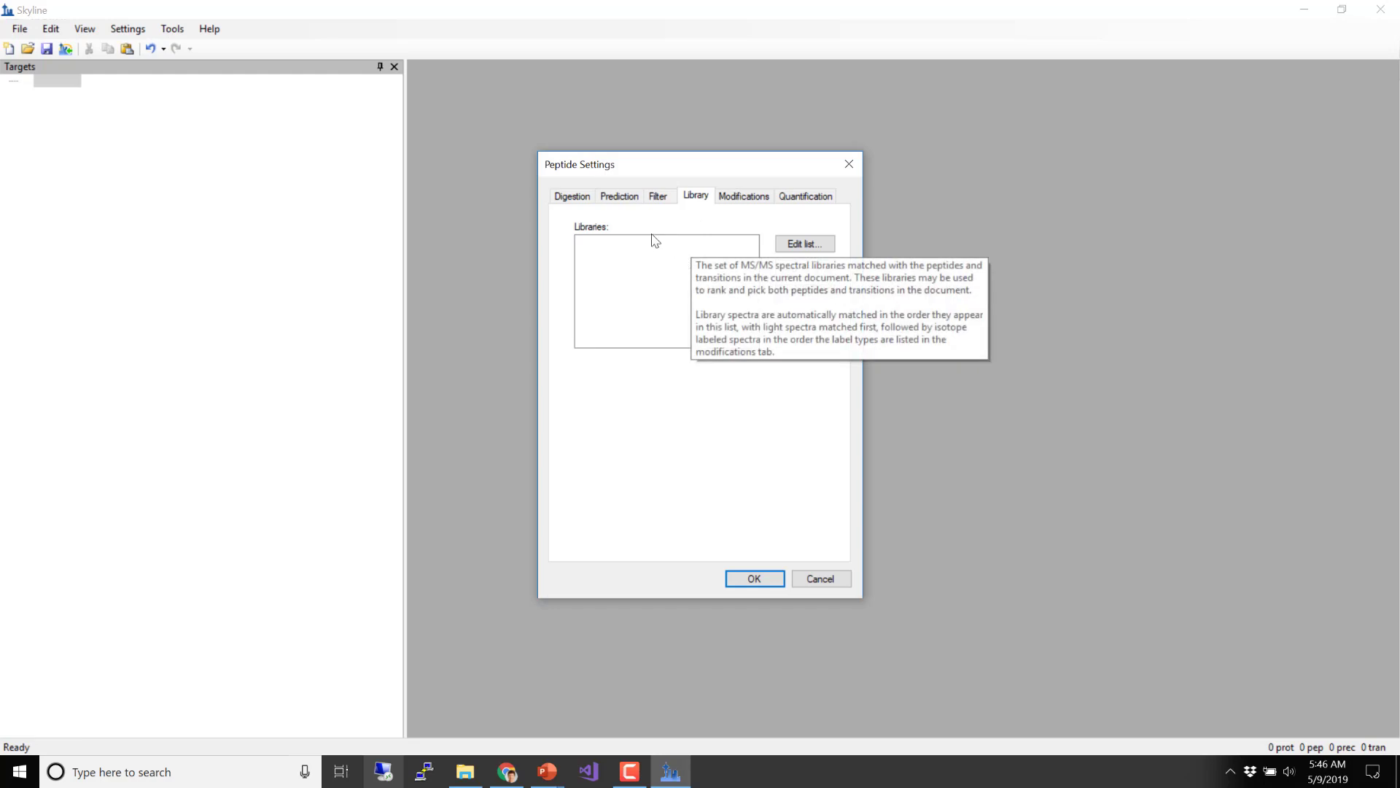
- Set the maximum missed cleavages to 2 and check the enzyme choices, keeping Trypsin [KR | P]
click(573, 199)
click(585, 287)
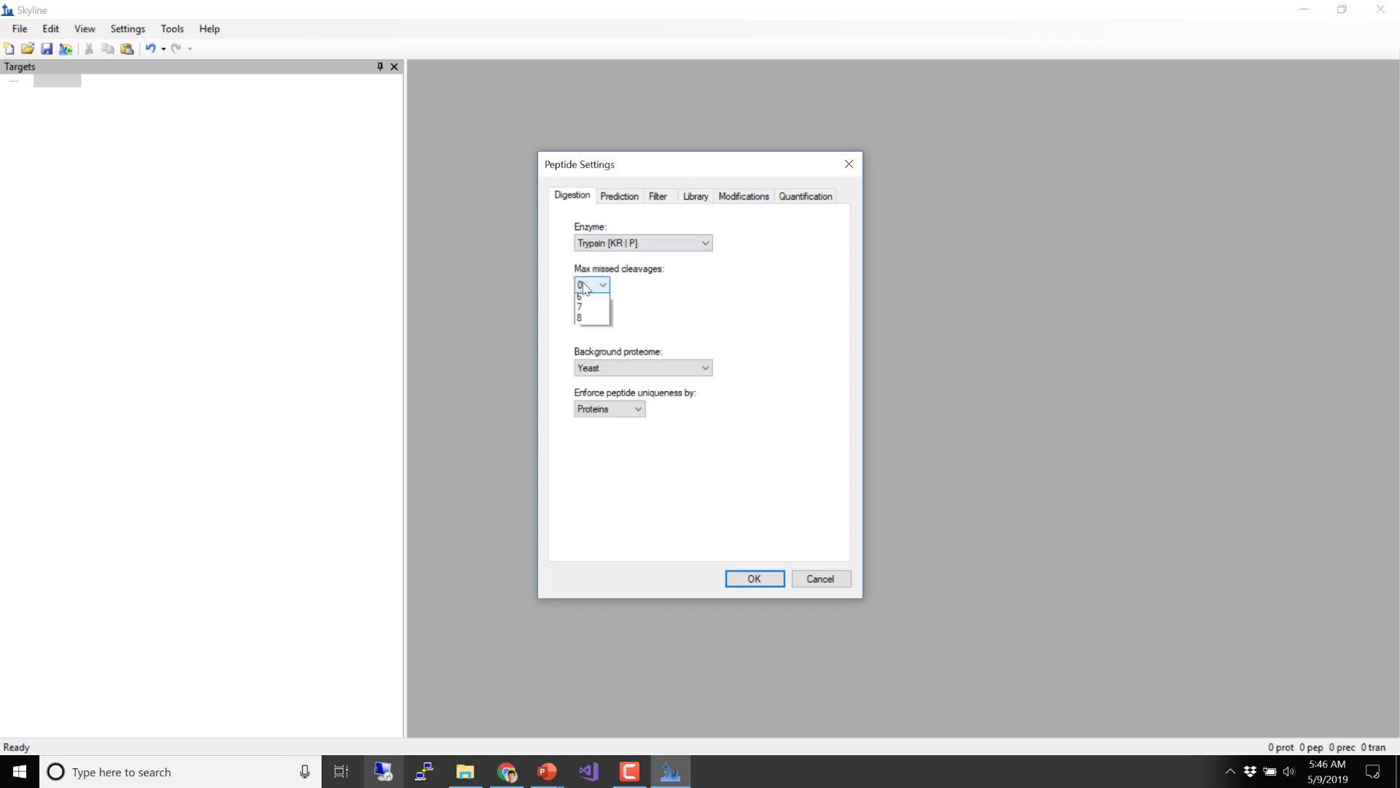
click(585, 316)
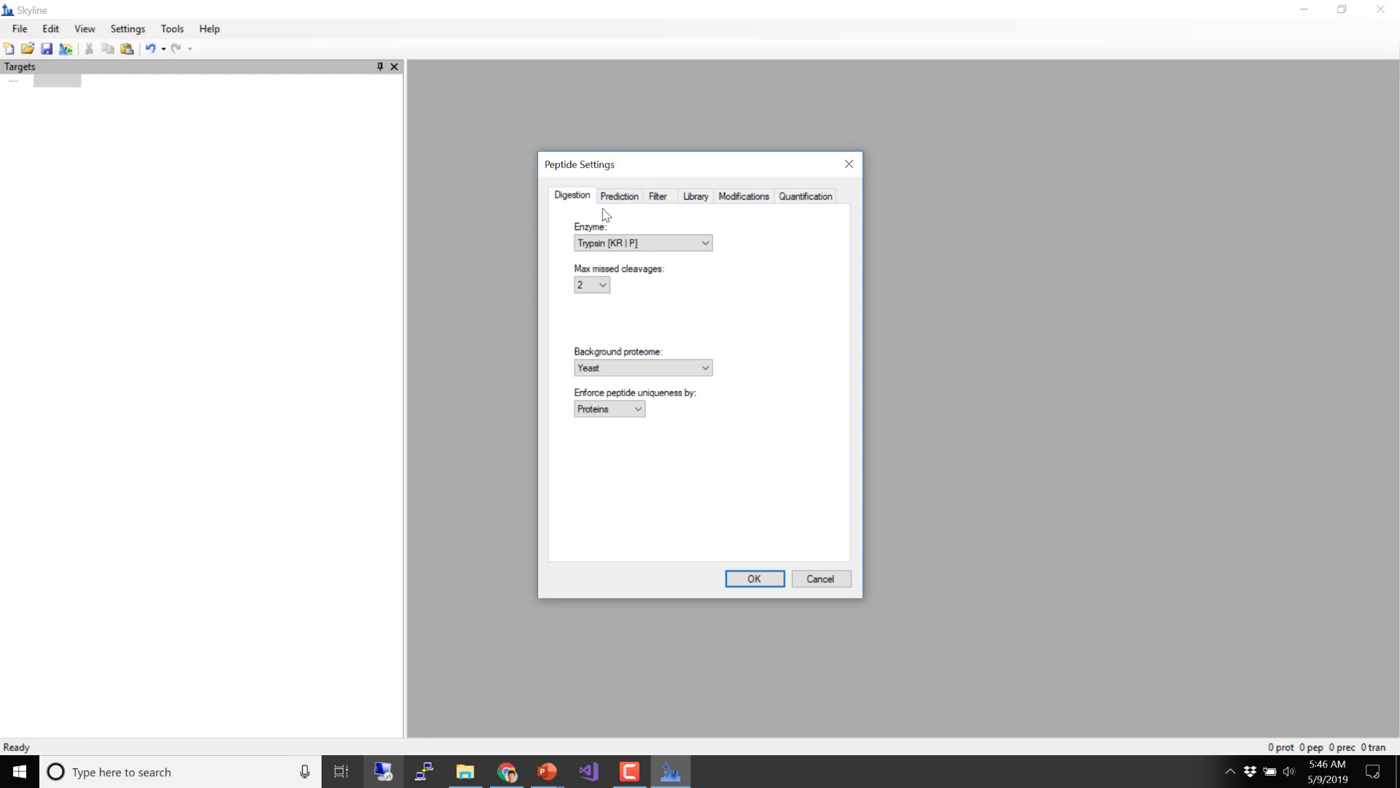
click(606, 246)
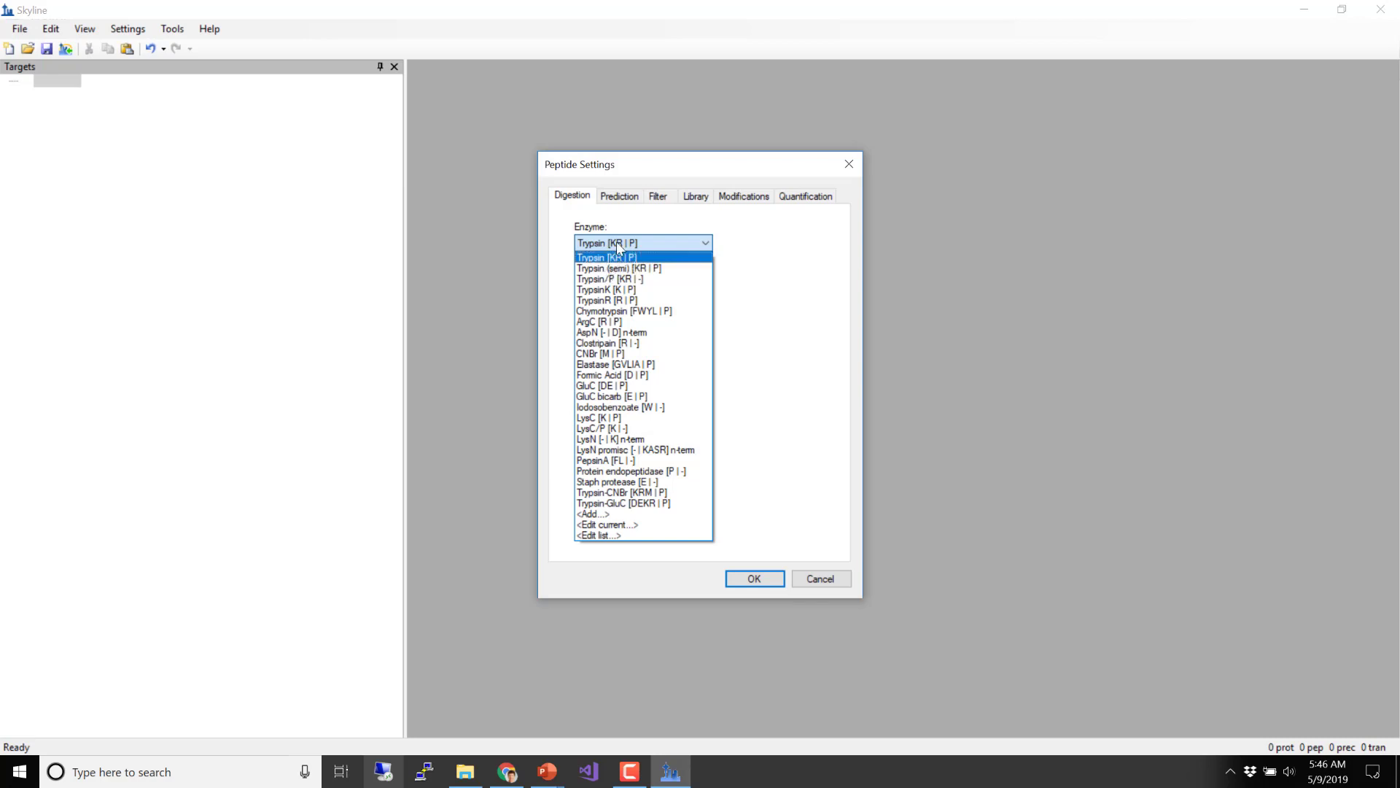
click(615, 242)
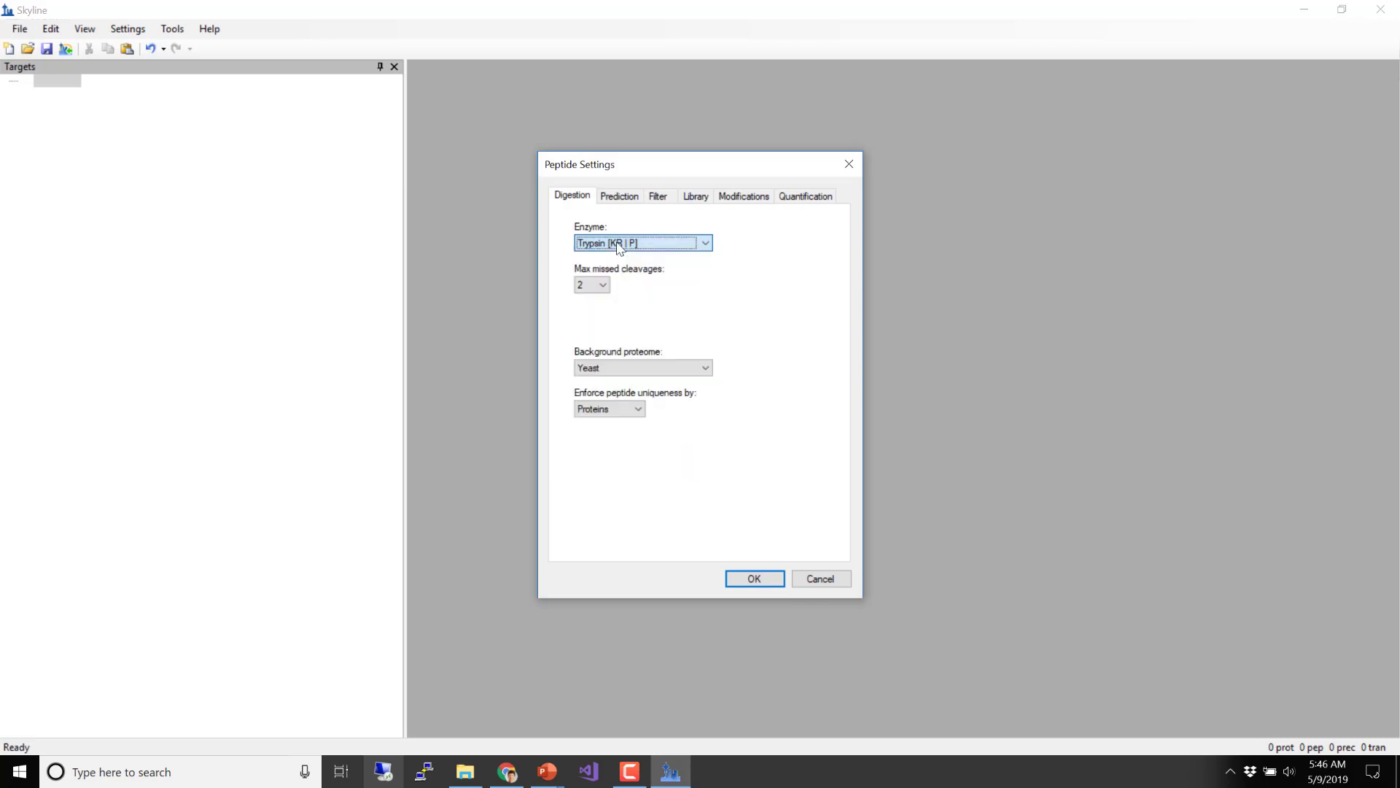
- Recheck the retention time prediction and digestion settings, and open the peptide spectral library settings
click(618, 199)
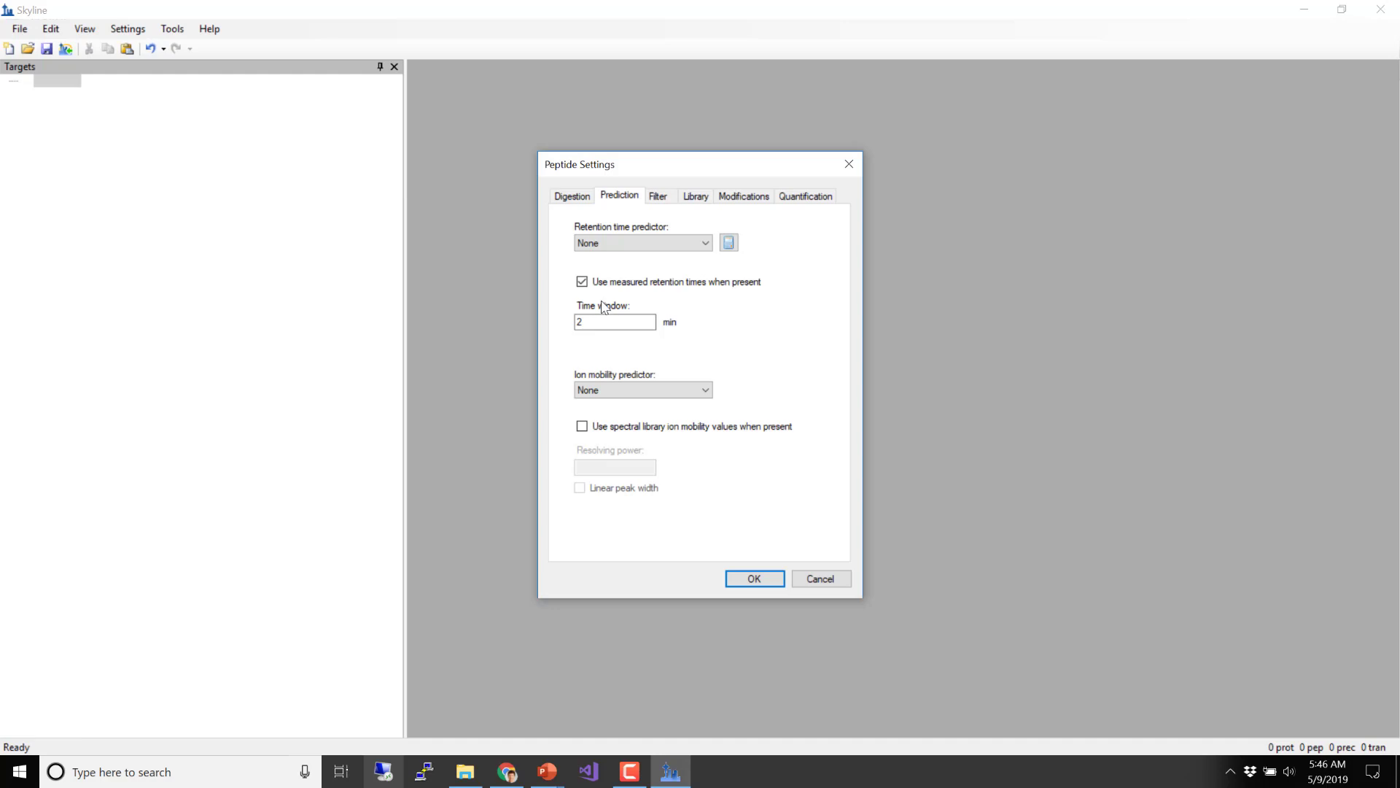
click(574, 201)
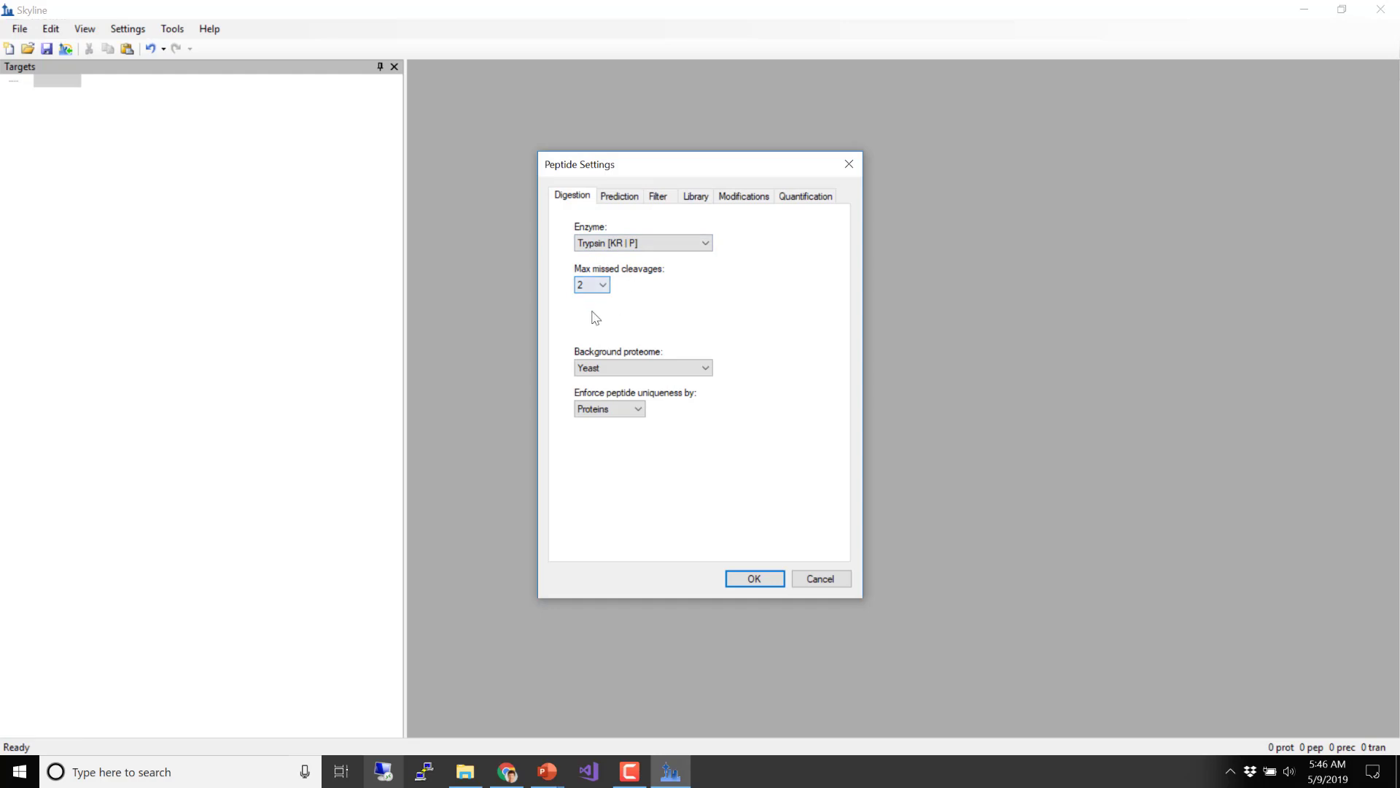
mouse_move(590, 289)
click(698, 206)
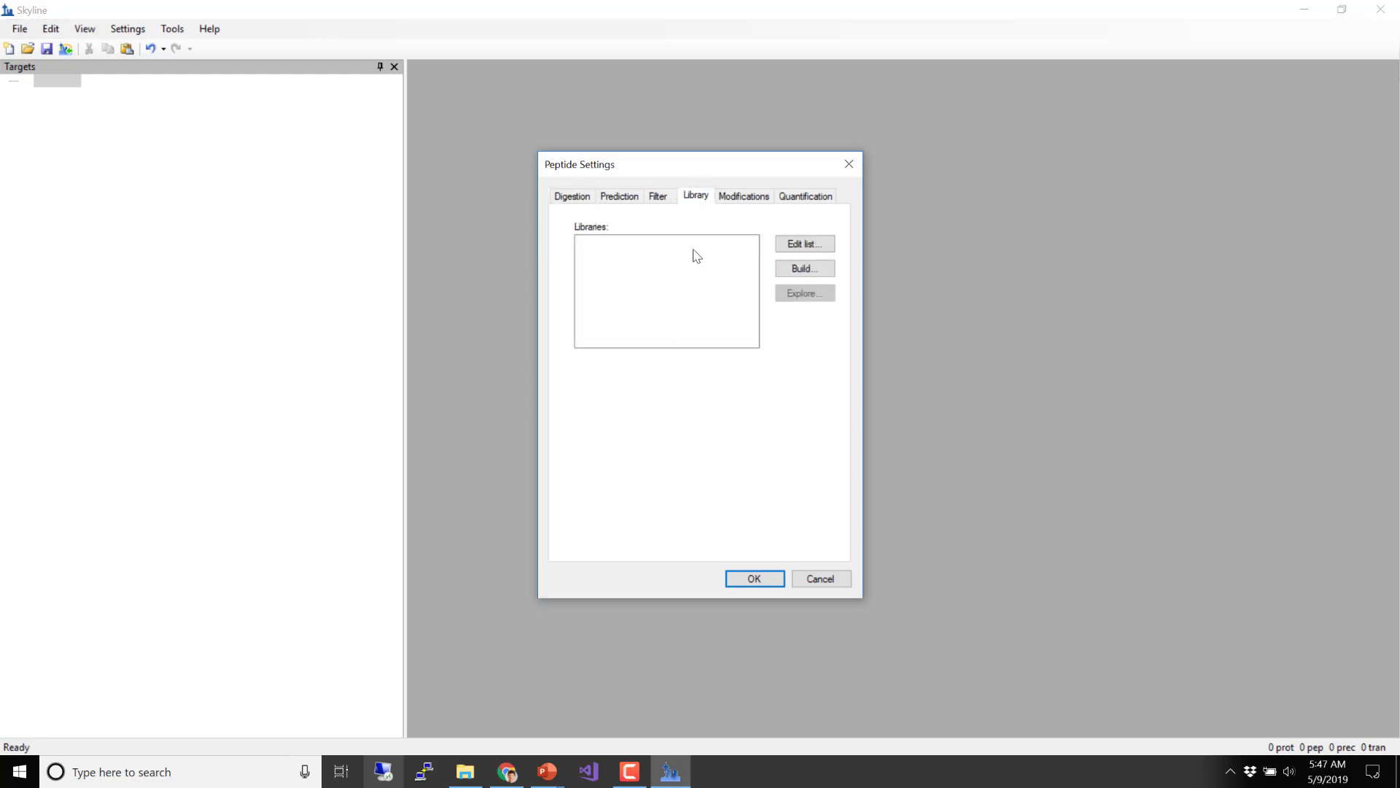
- Start a new spectral library build named Yeast Simple, with output file Yeast_Simple.blib in the DIA_tutorial spectralLibrary folder
mouse_move(738, 264)
mouse_move(698, 337)
click(803, 269)
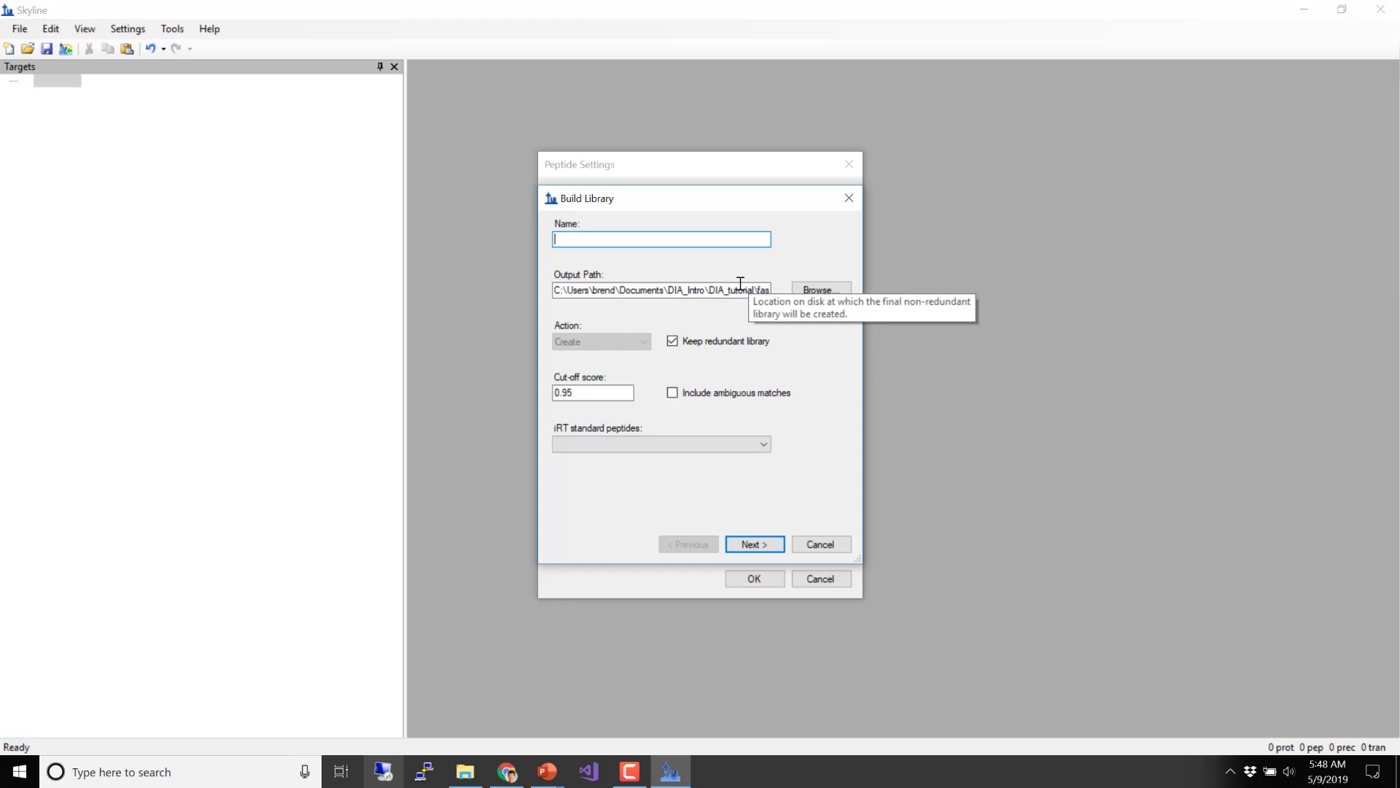
text(Yeast Simple)
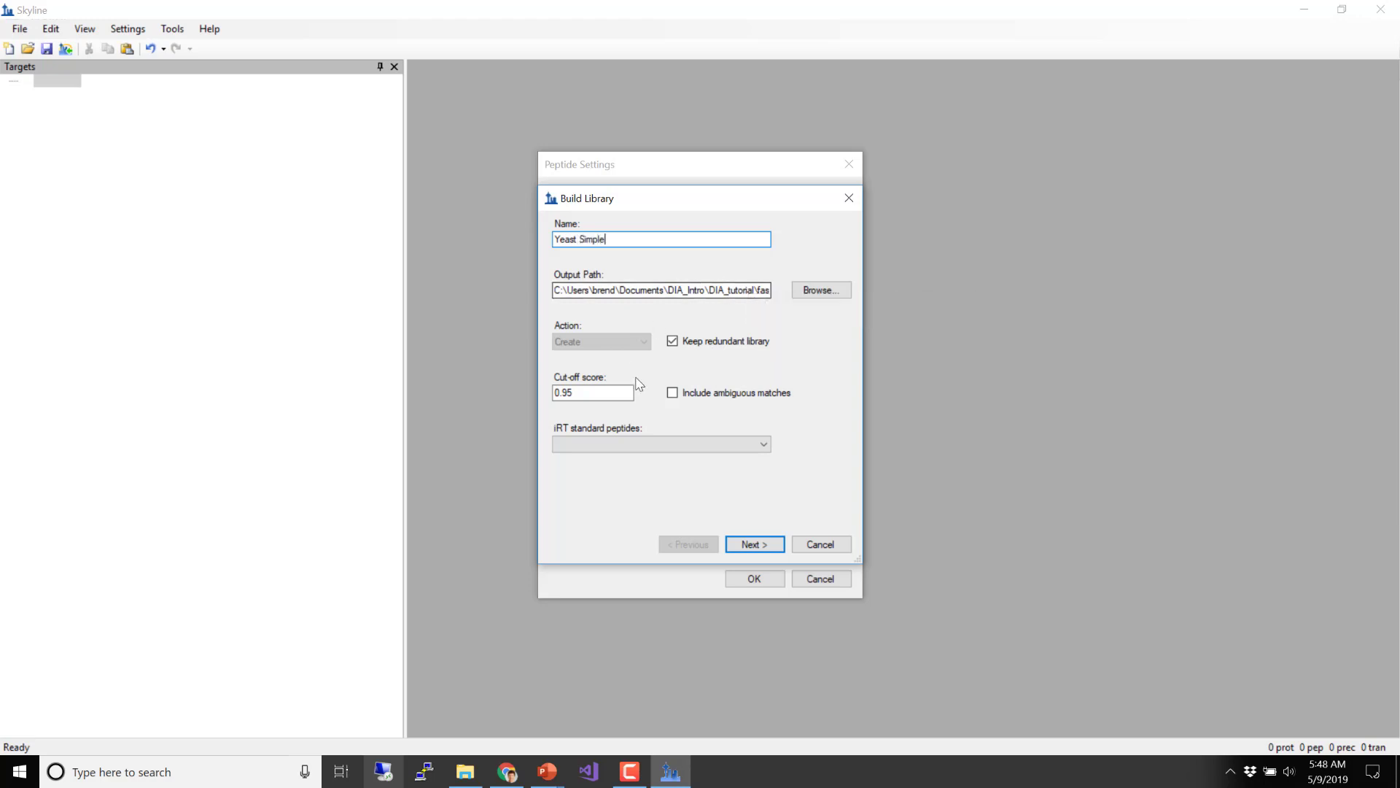
click(815, 291)
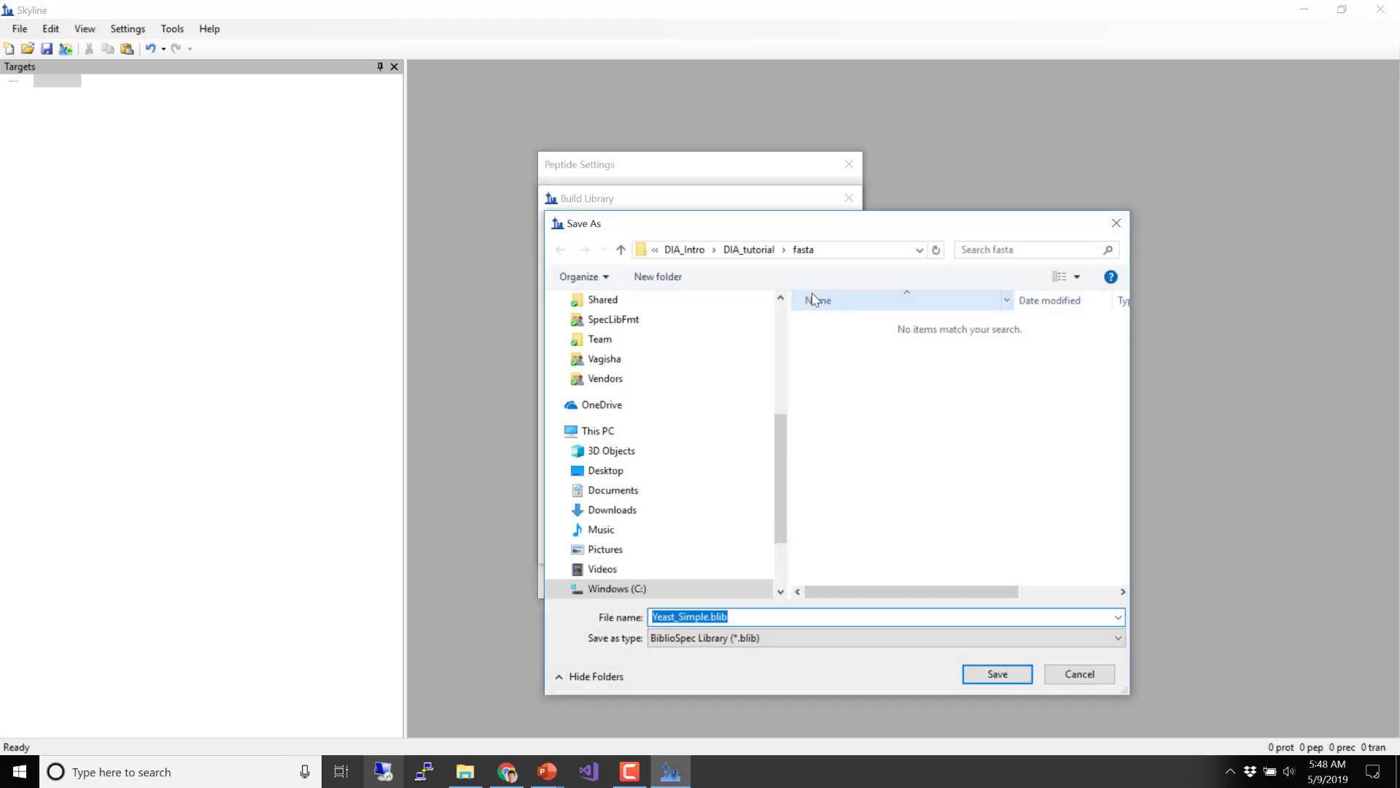
click(756, 252)
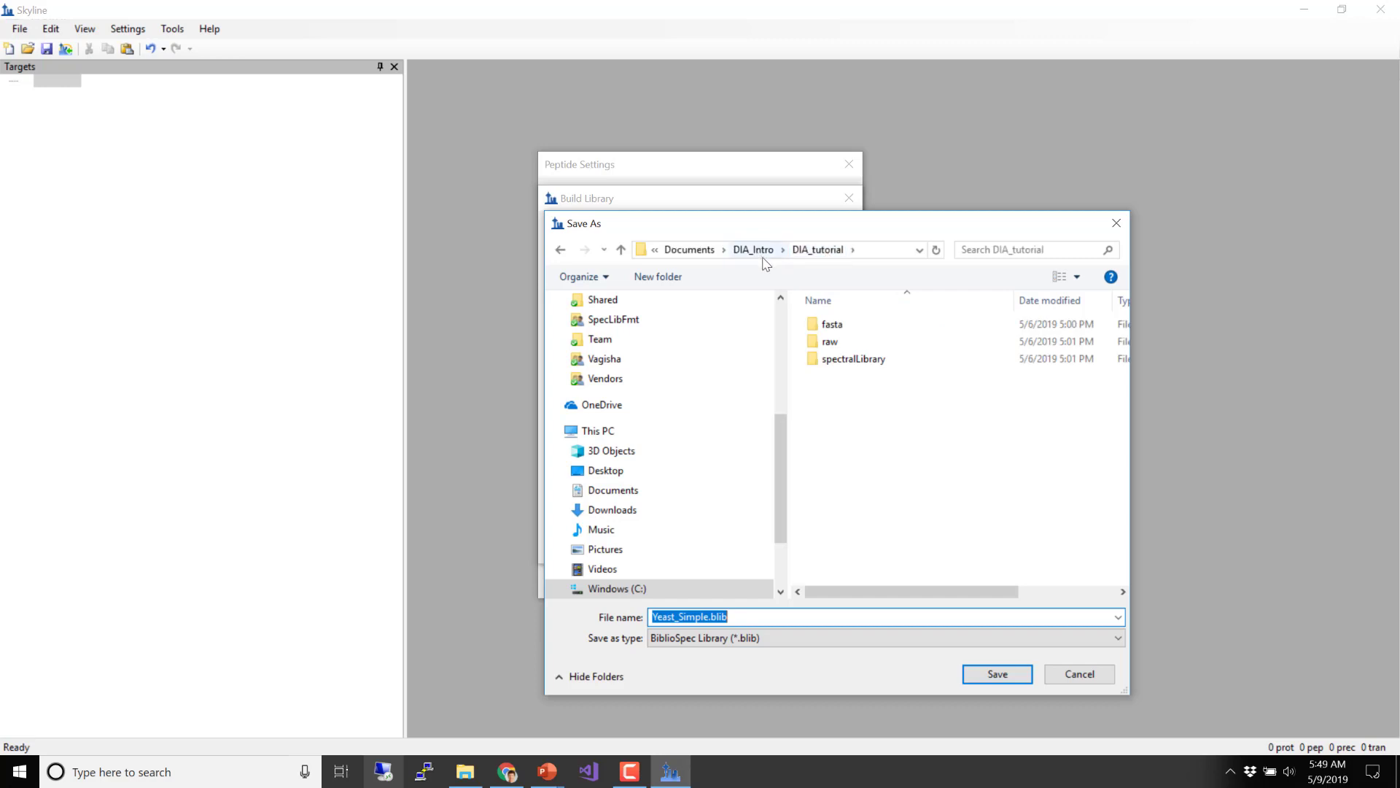
double_click(834, 360)
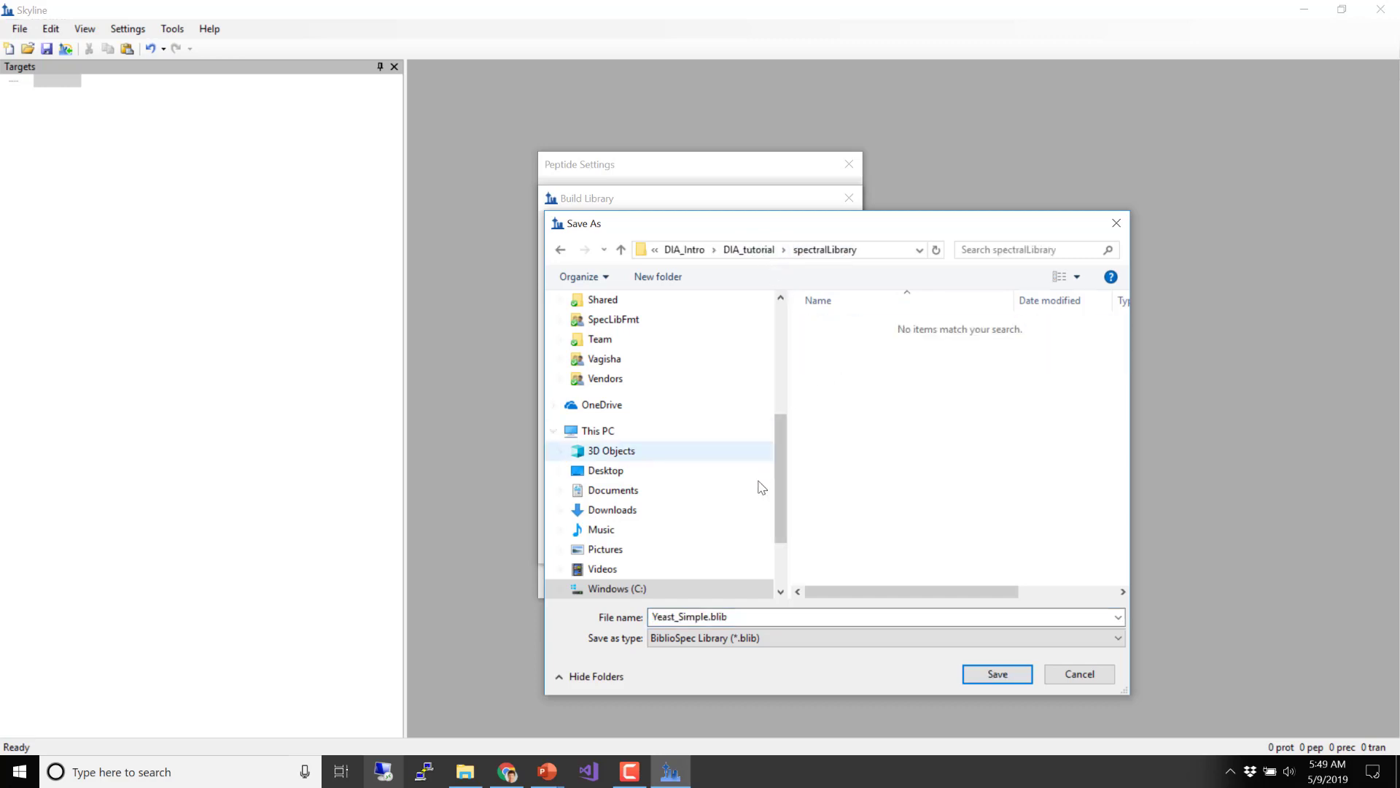
click(651, 616)
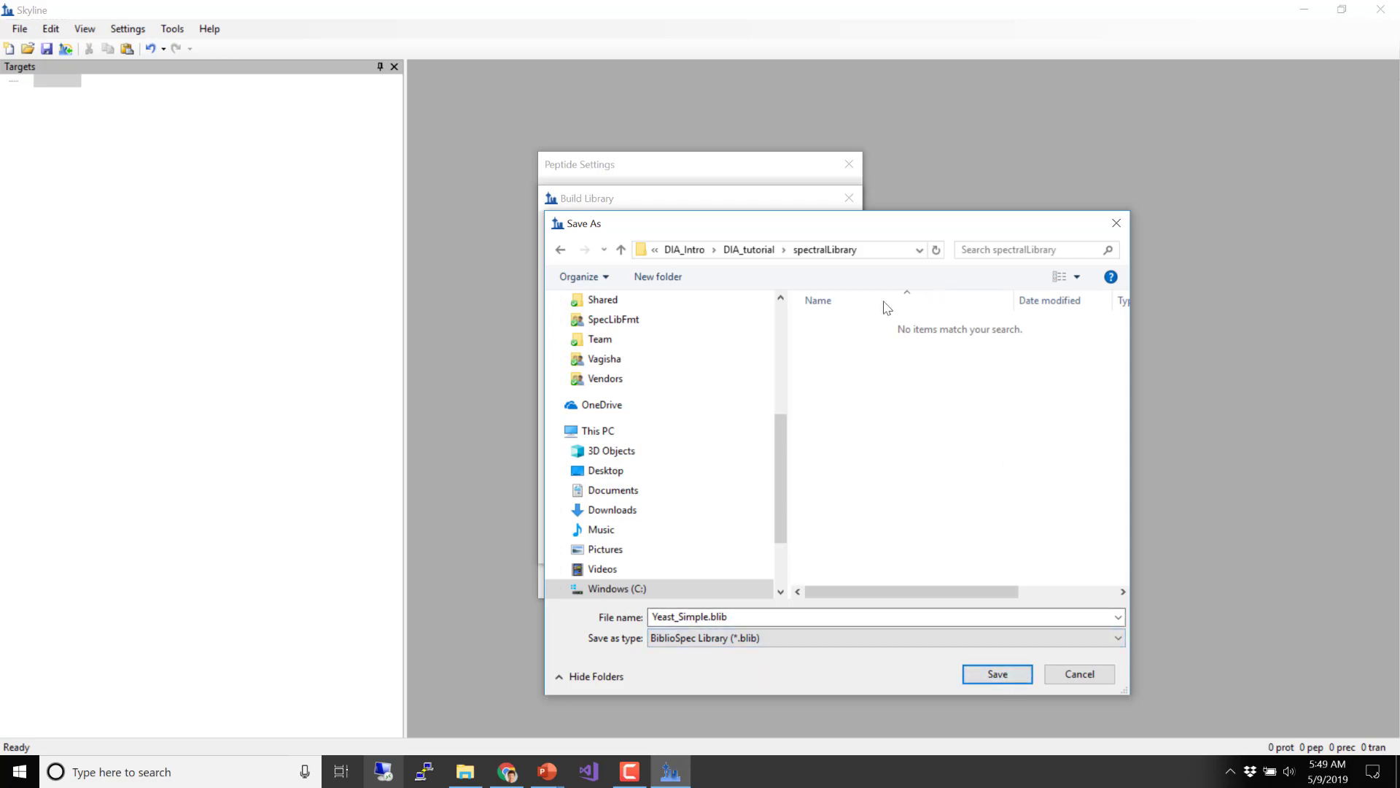
click(998, 673)
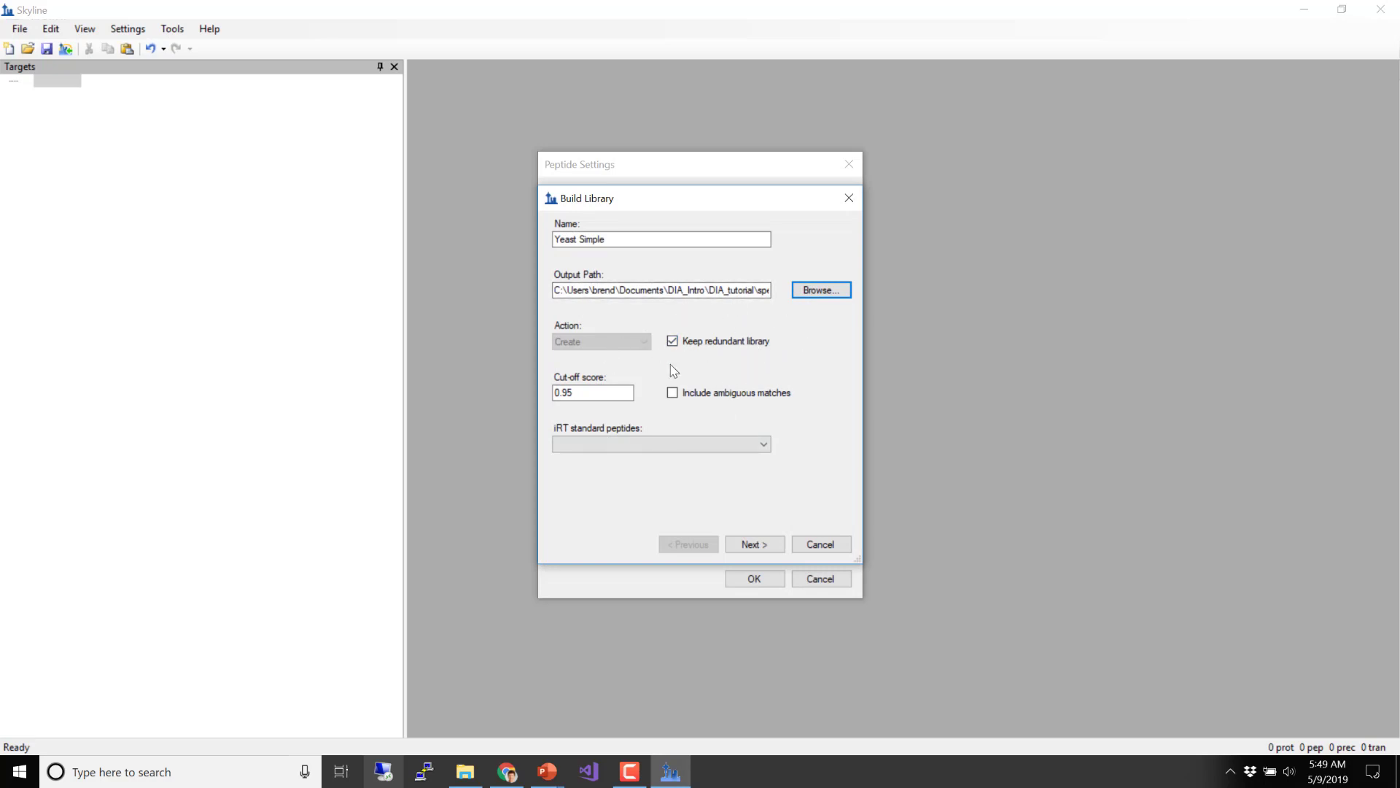
- Set the library's cut-off score to 0.99, keep the redundant library option, and proceed to the input files
mouse_move(691, 342)
mouse_move(597, 394)
click(596, 395)
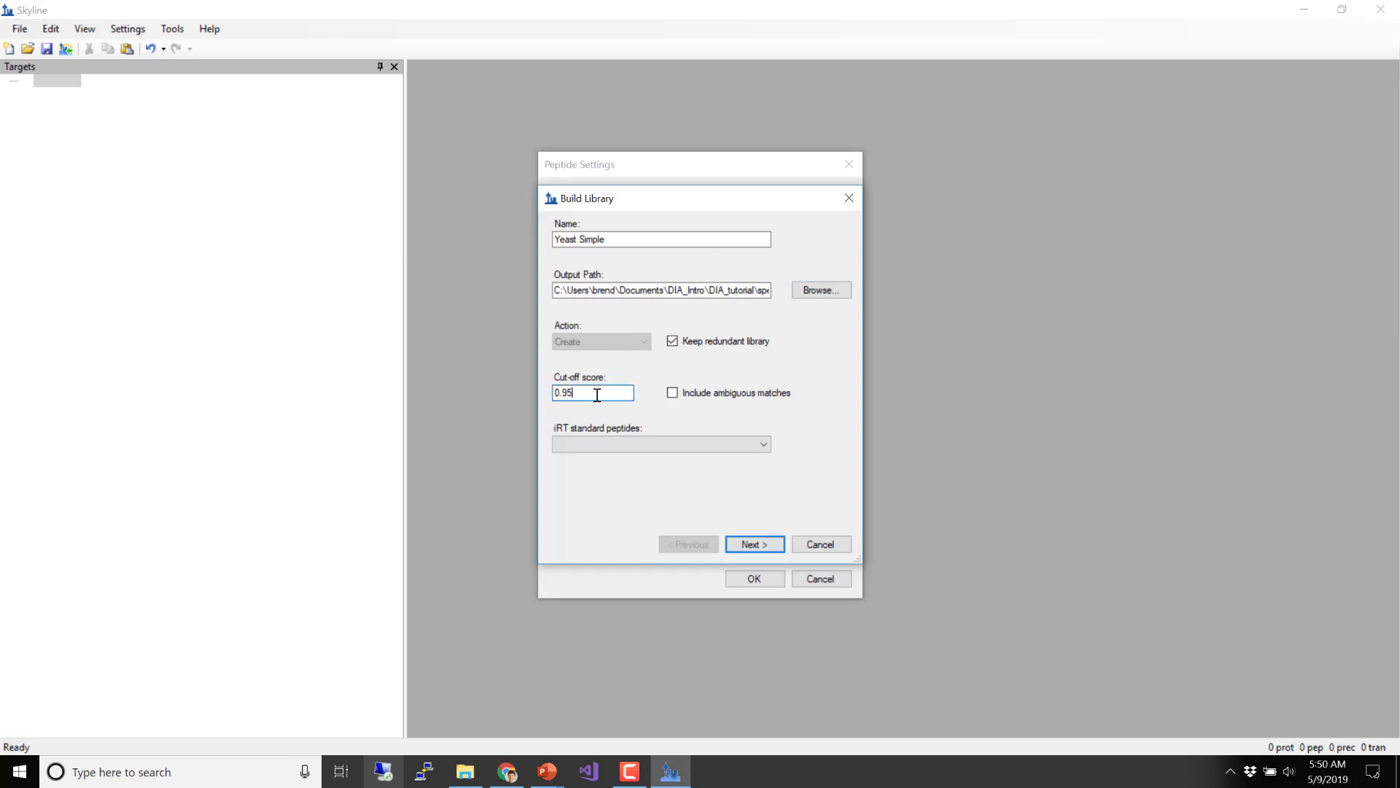
key(BackSpace)
text(9)
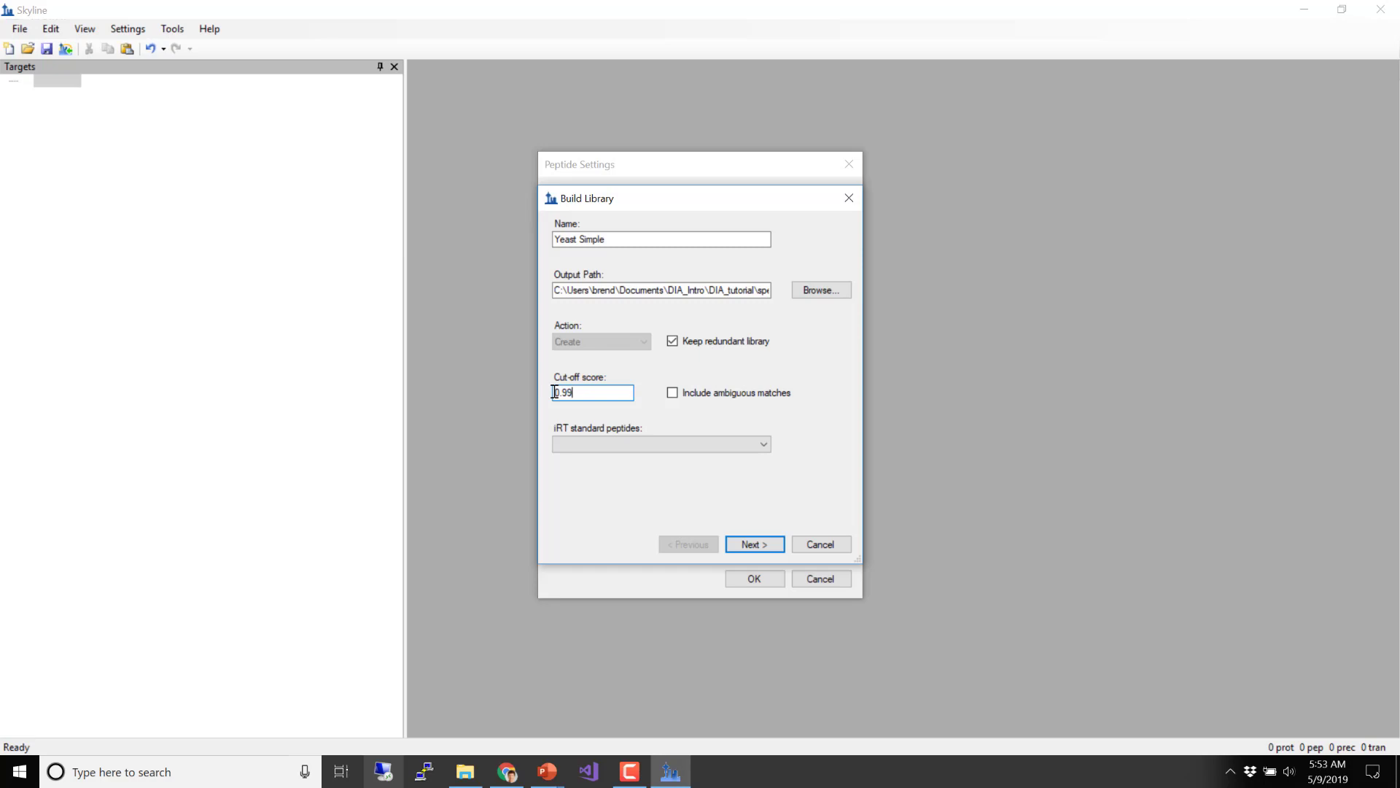
drag(554, 392, 577, 389)
text(0)
click(774, 548)
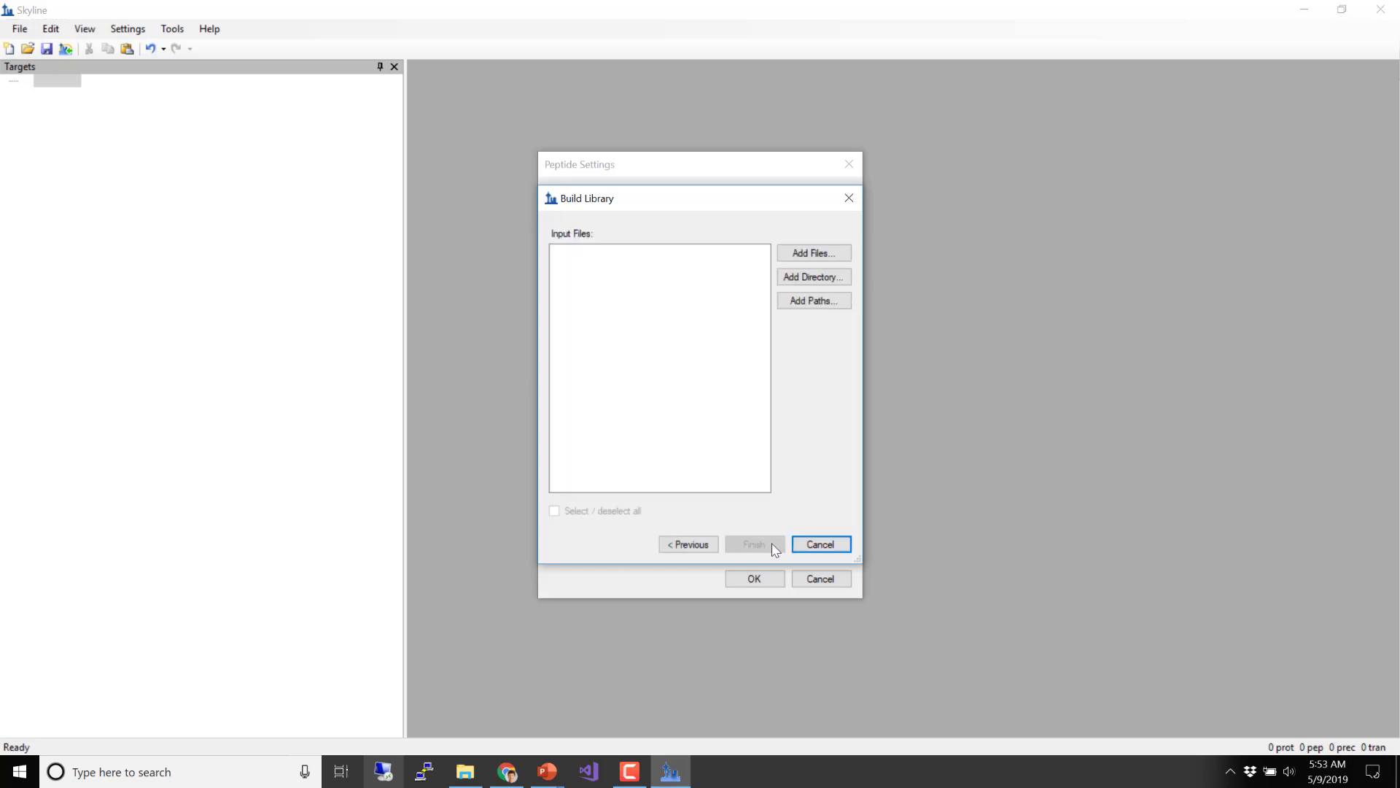
- Build the library from the all.perc.xml search results in the spectralLibrary folder and close the build report
click(802, 258)
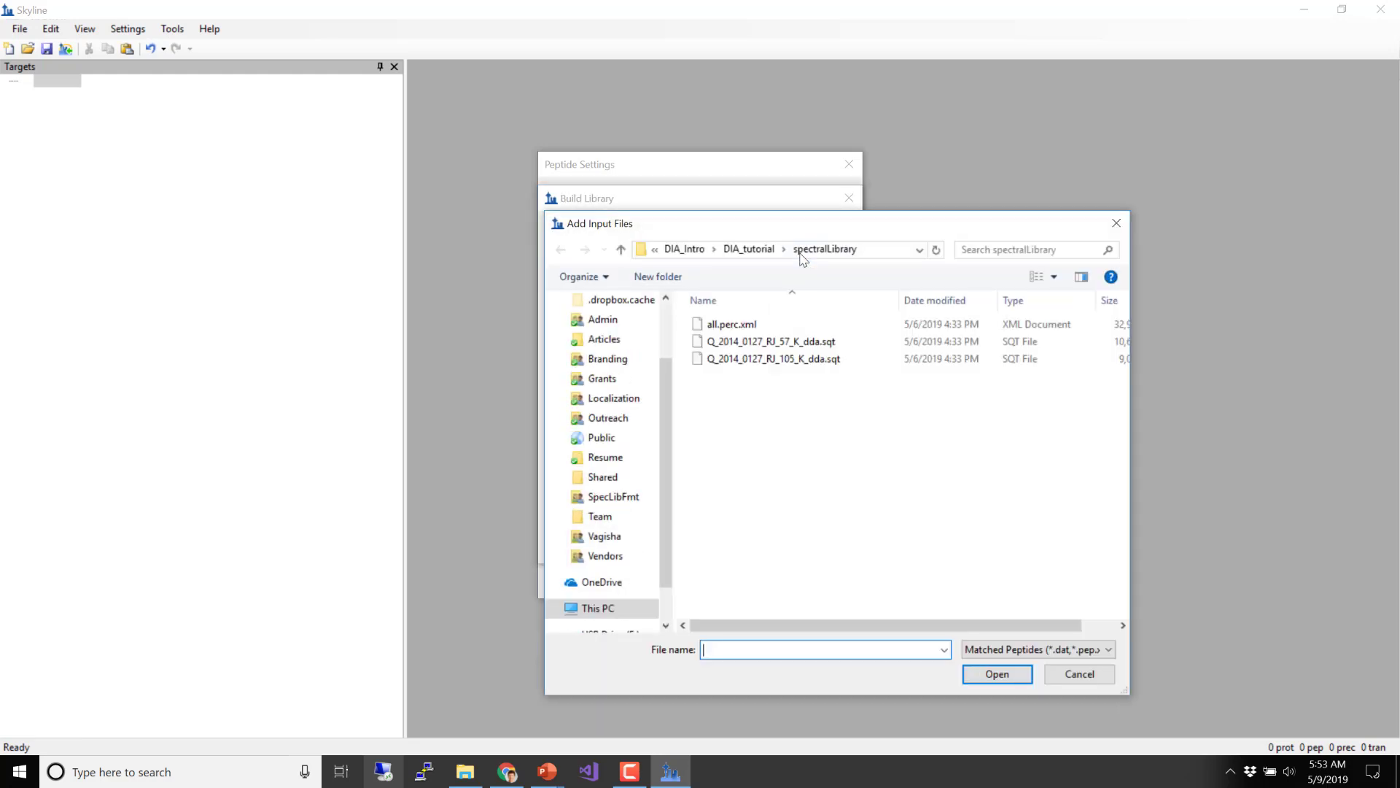
click(787, 328)
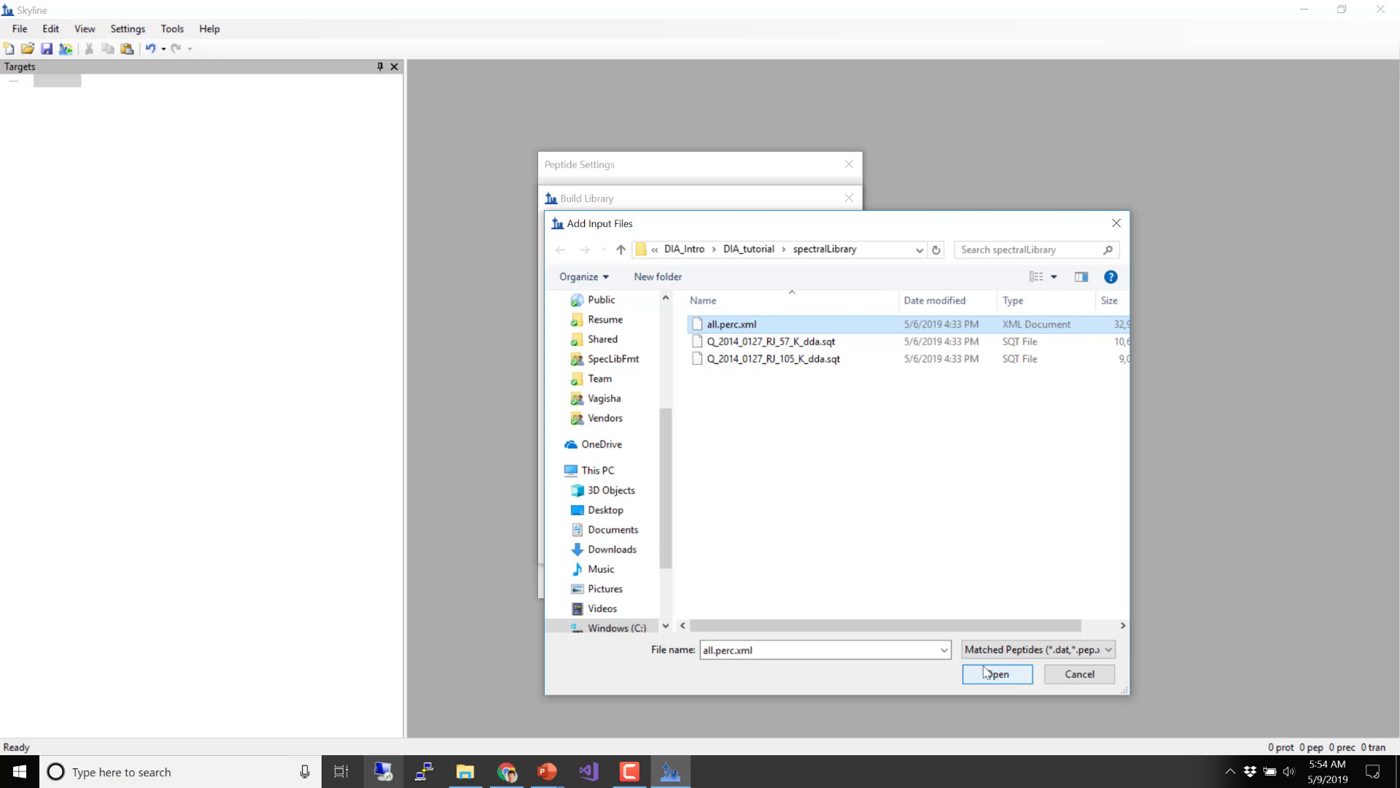
click(816, 646)
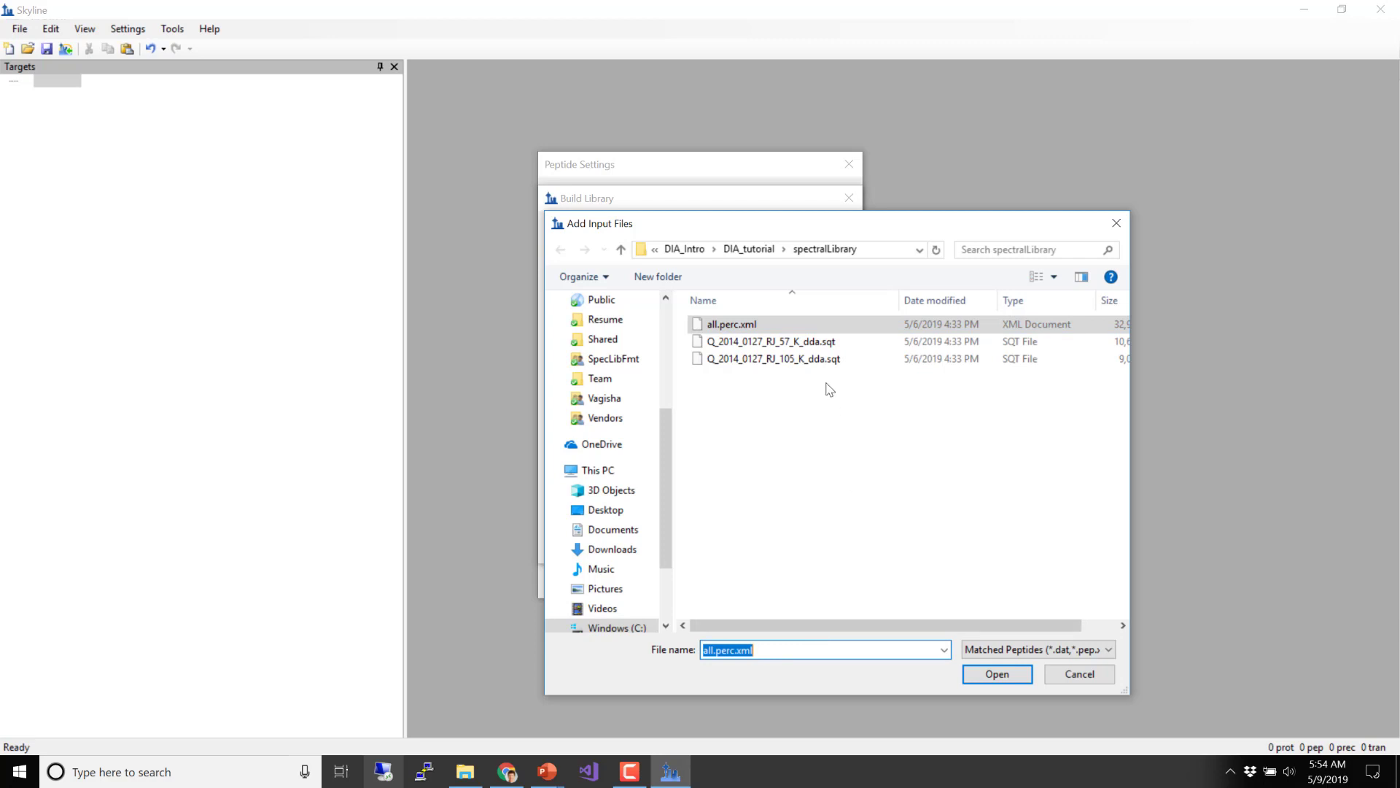
click(997, 674)
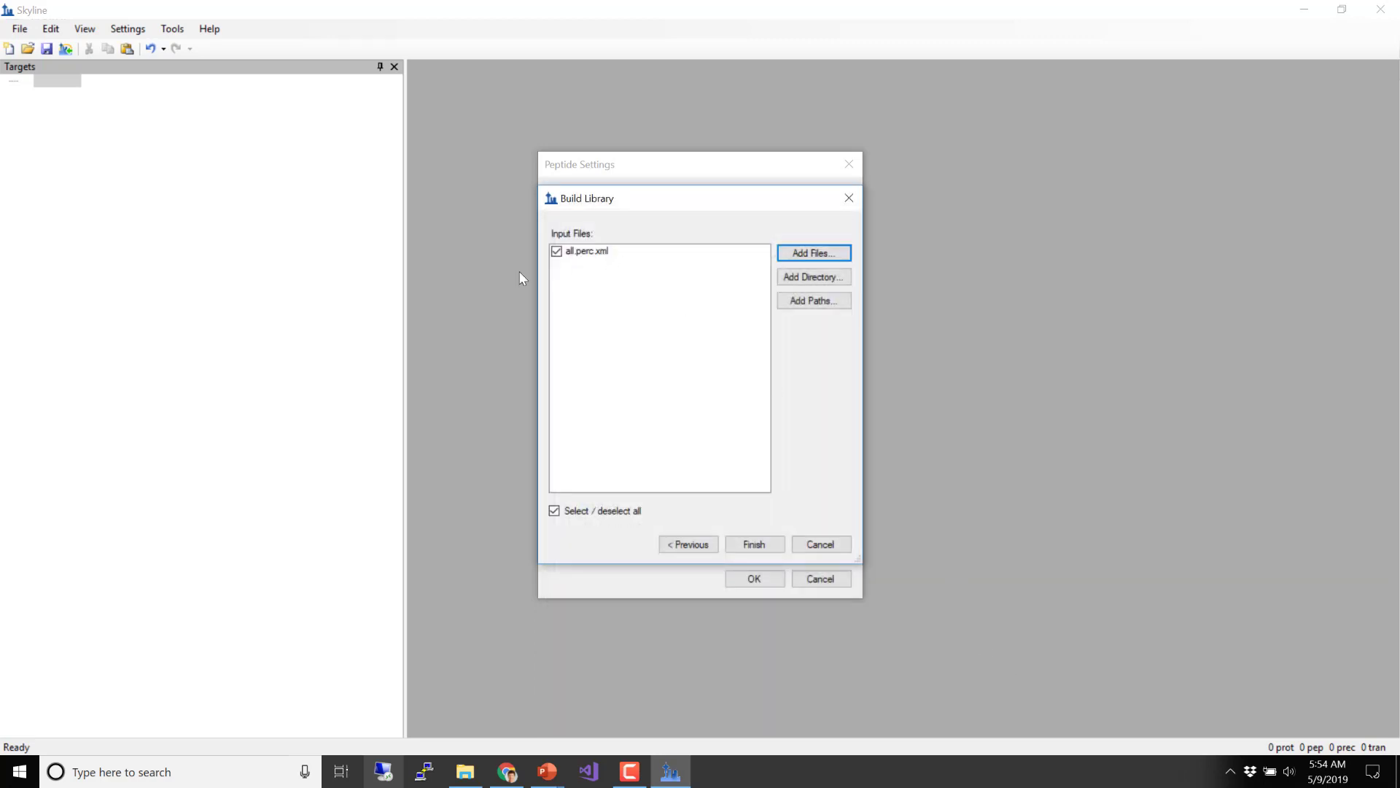
click(754, 546)
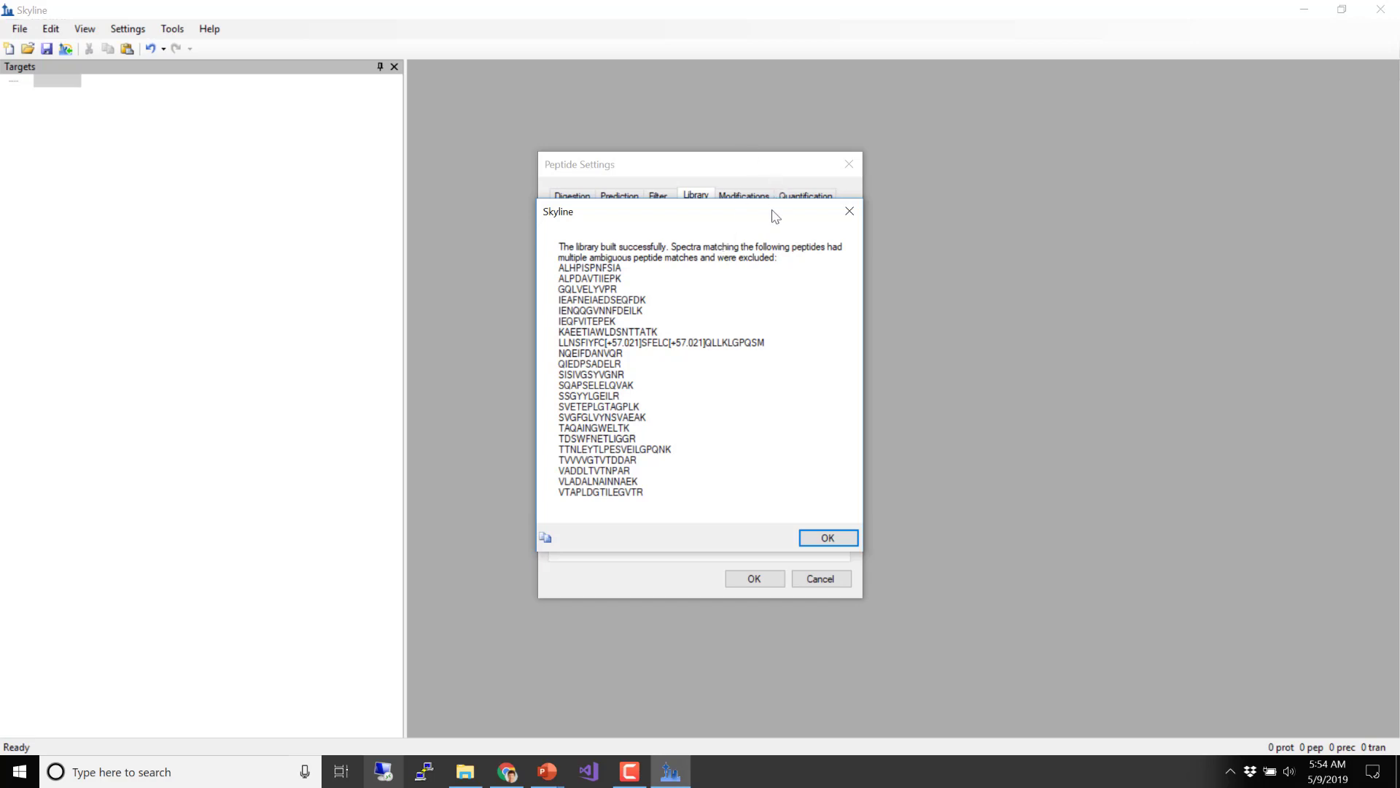
drag(775, 212, 1003, 211)
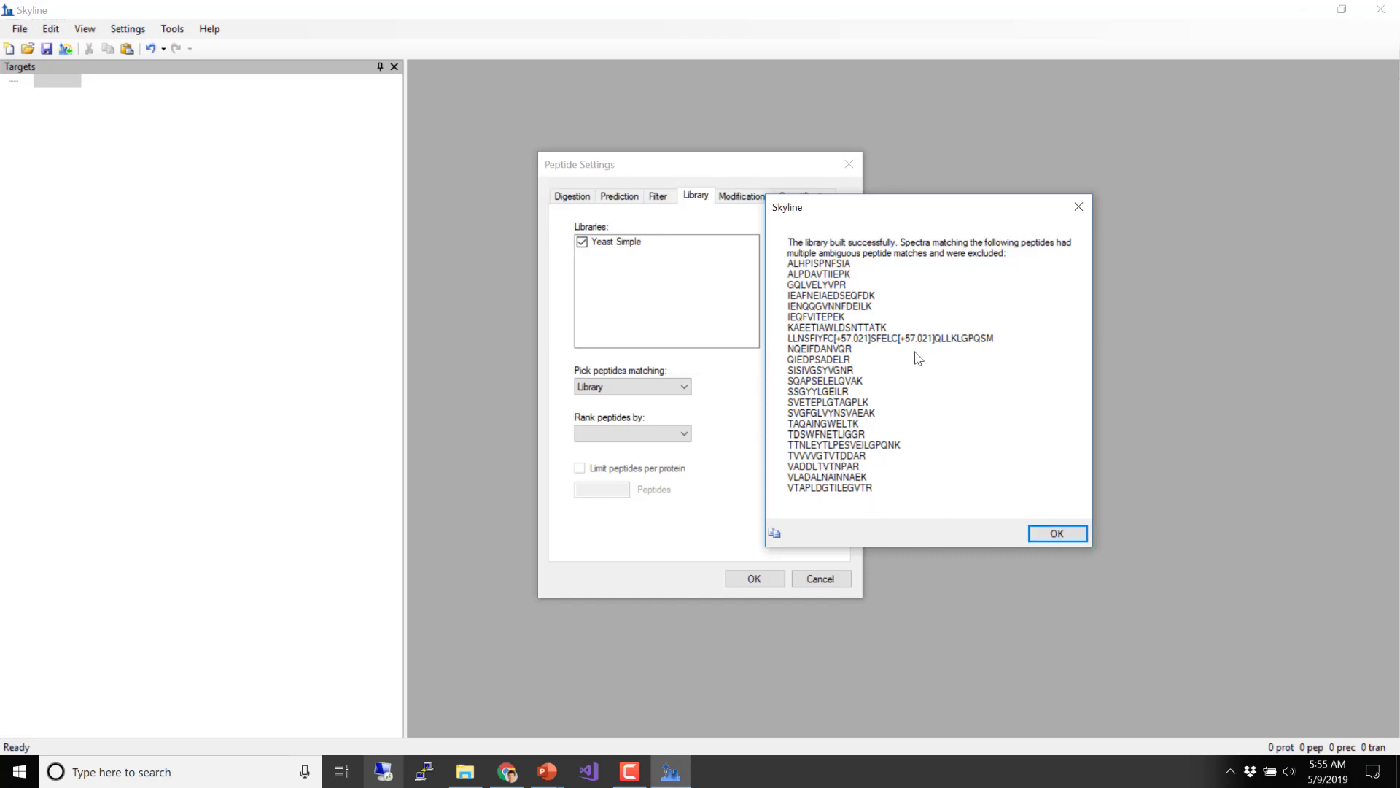
click(1066, 535)
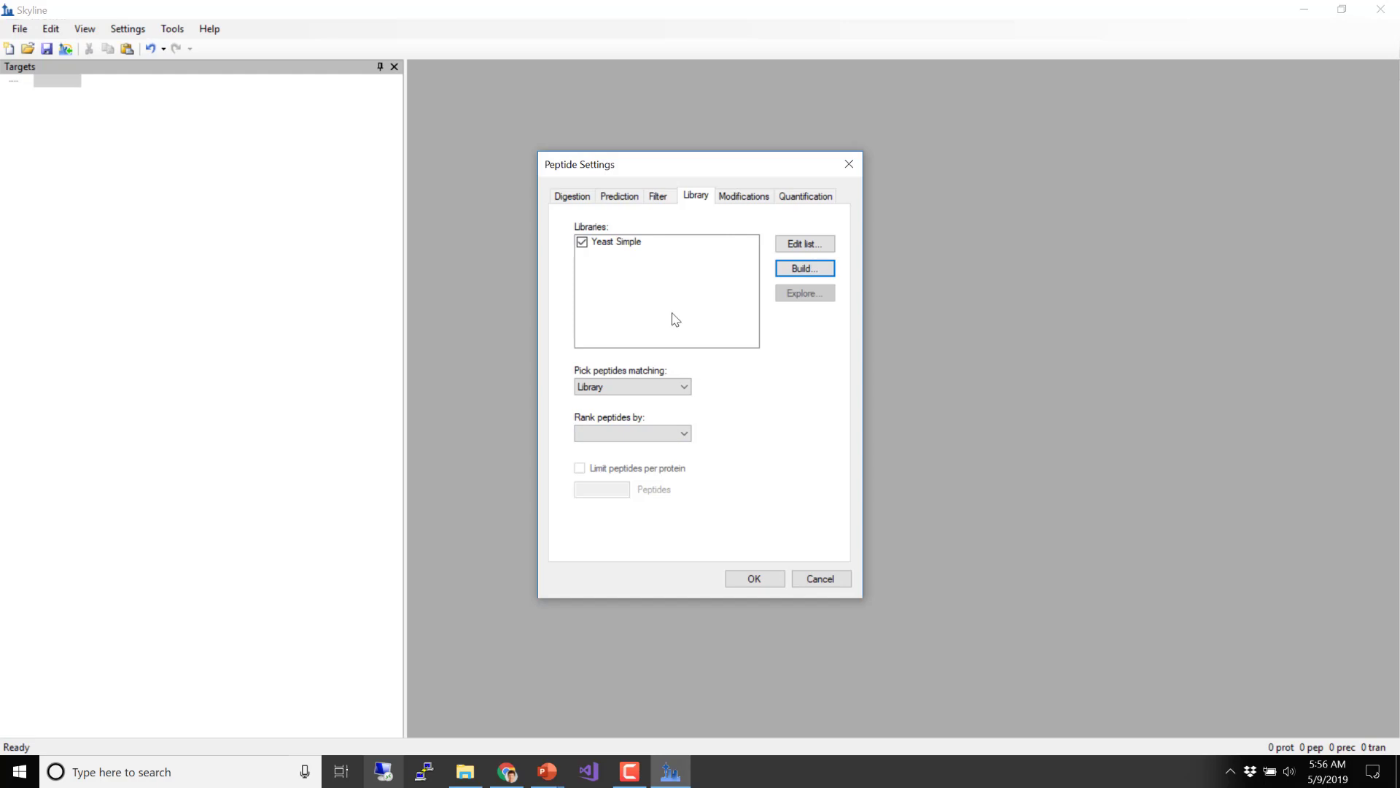
- Check the structural modifications, keeping only Carbamidomethyl (C), and accept the peptide settings
mouse_move(673, 319)
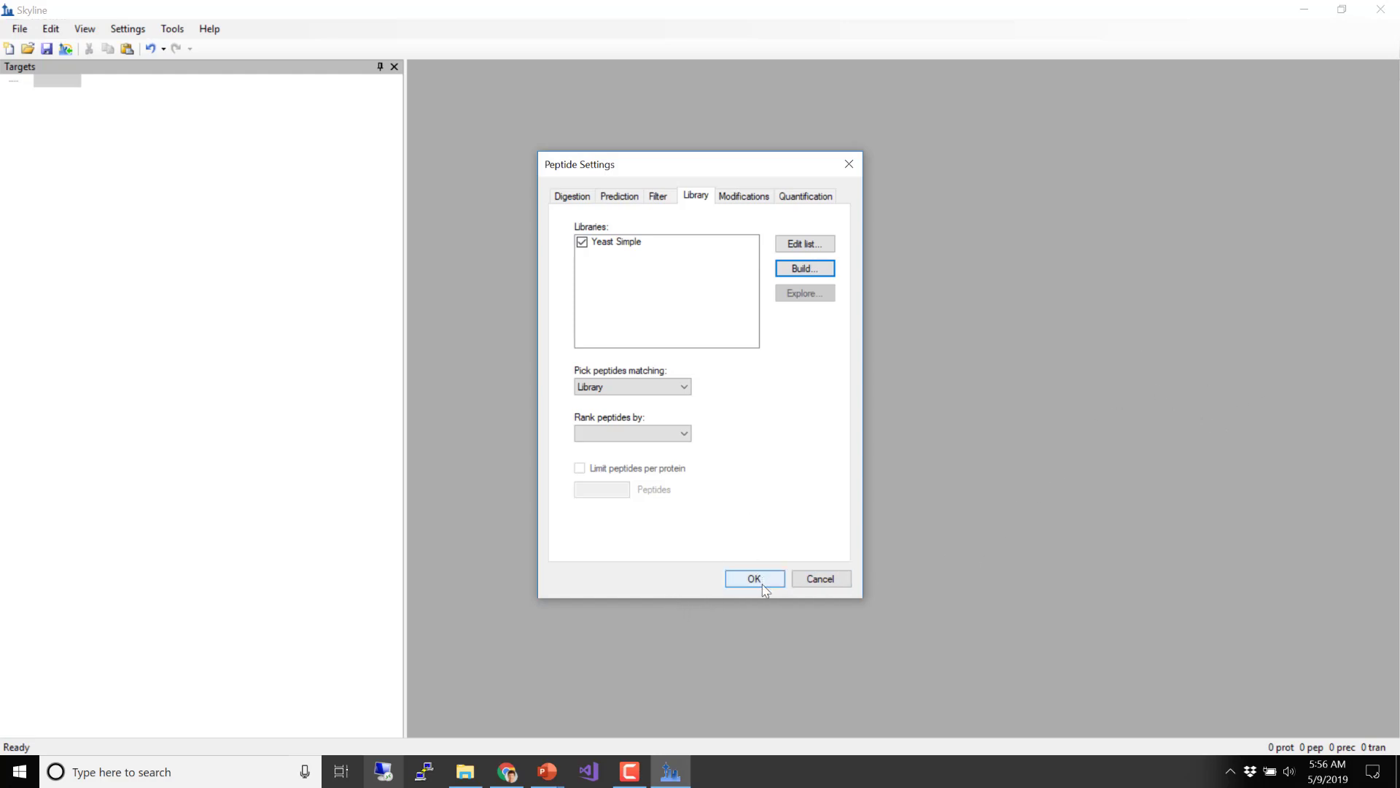
click(744, 195)
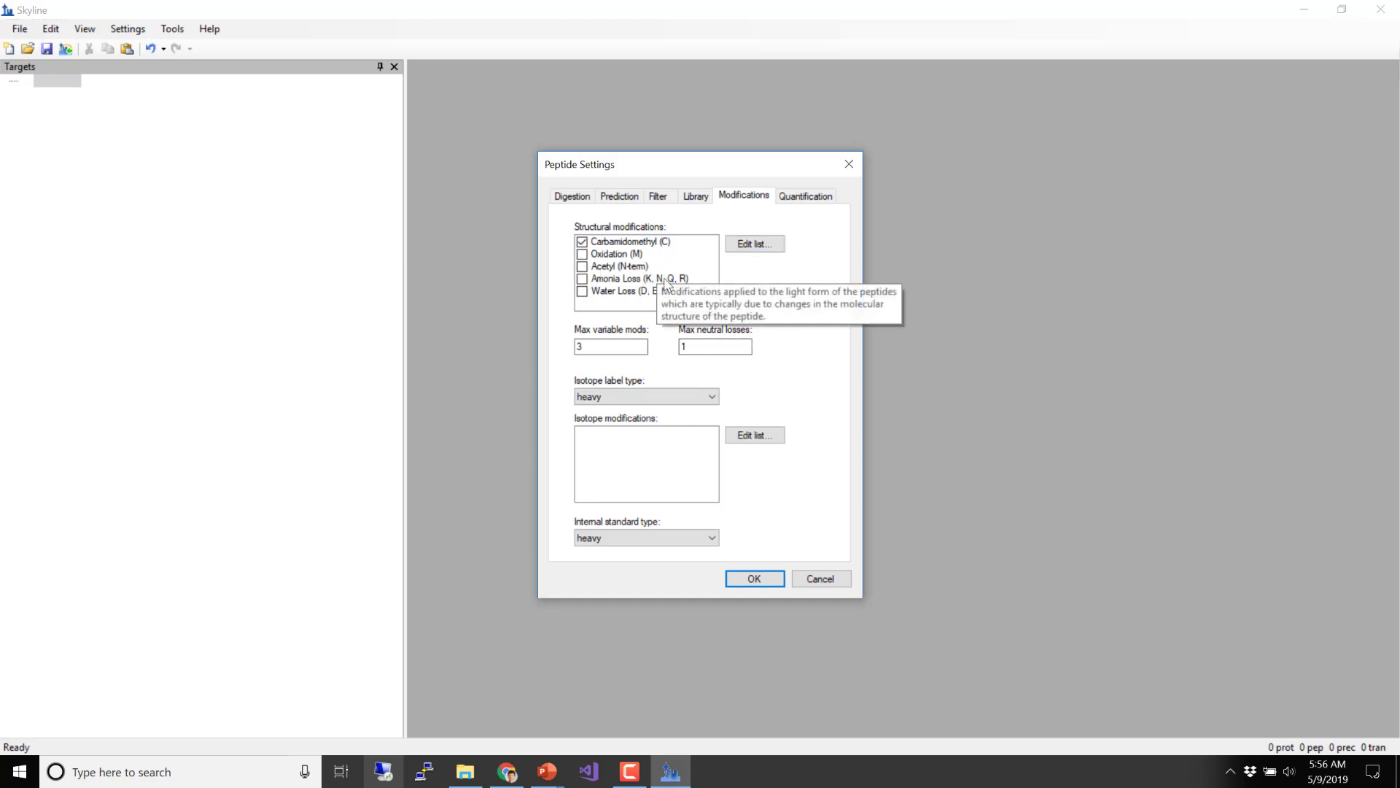
click(760, 585)
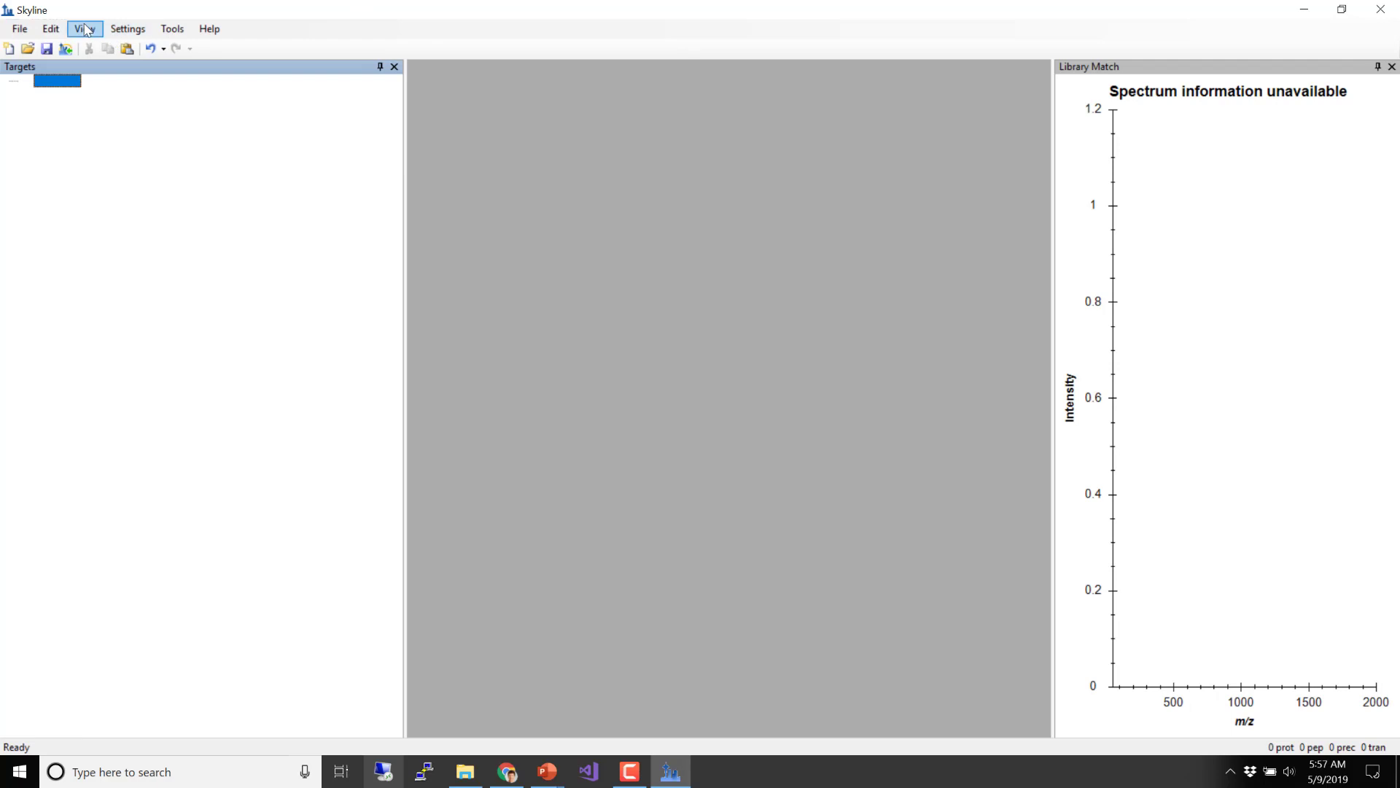
- Open the Yeast Simple library in the Spectral Library Explorer and enlarge the explorer in both directions
click(86, 30)
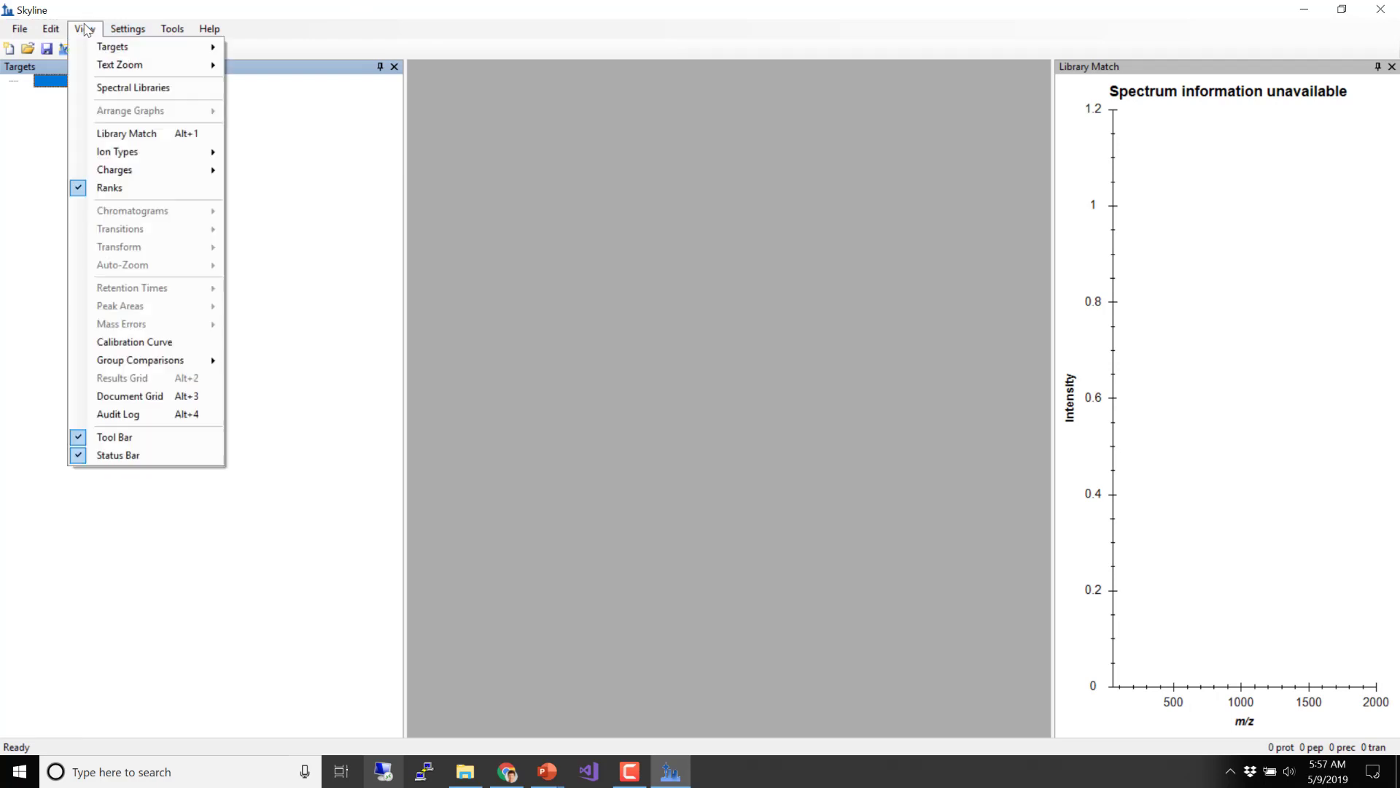
click(136, 89)
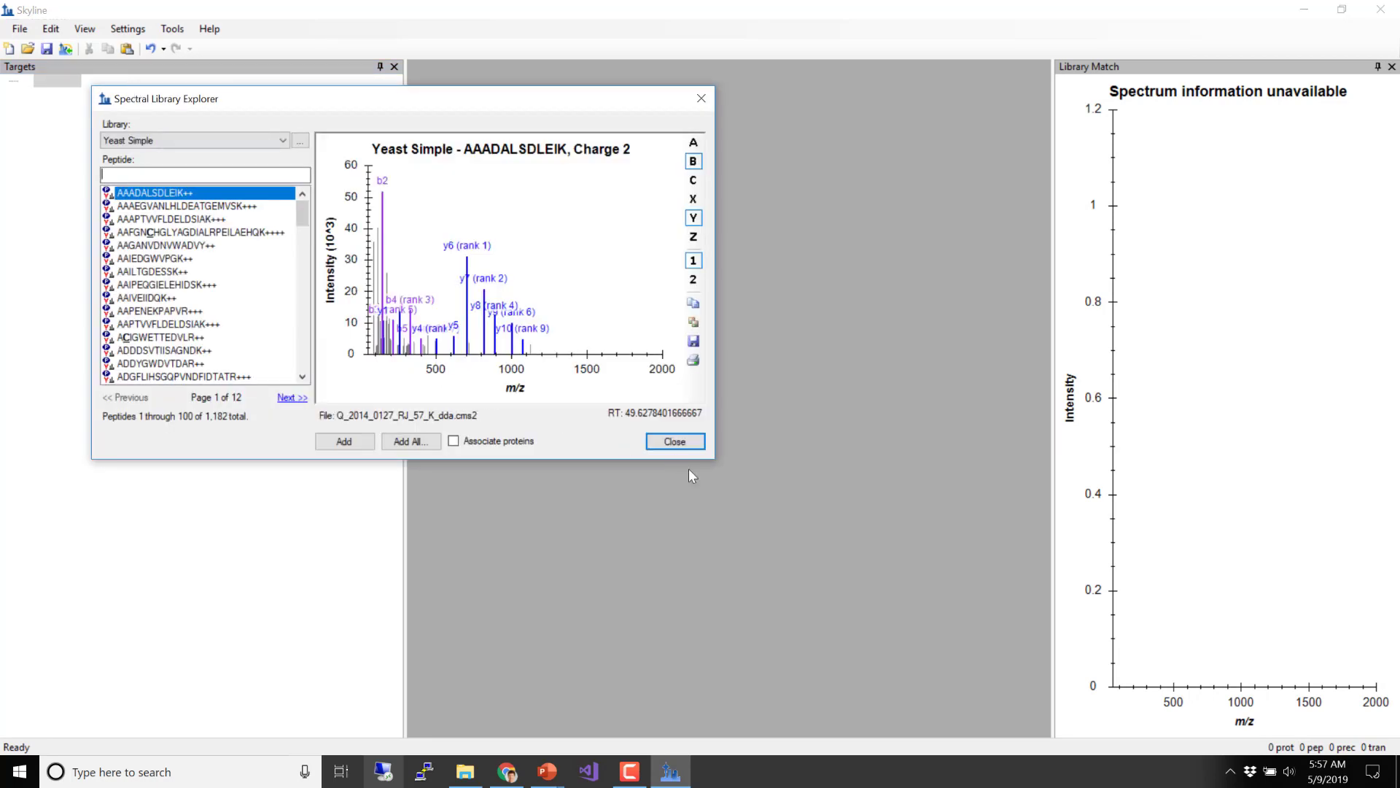
drag(718, 465, 1055, 460)
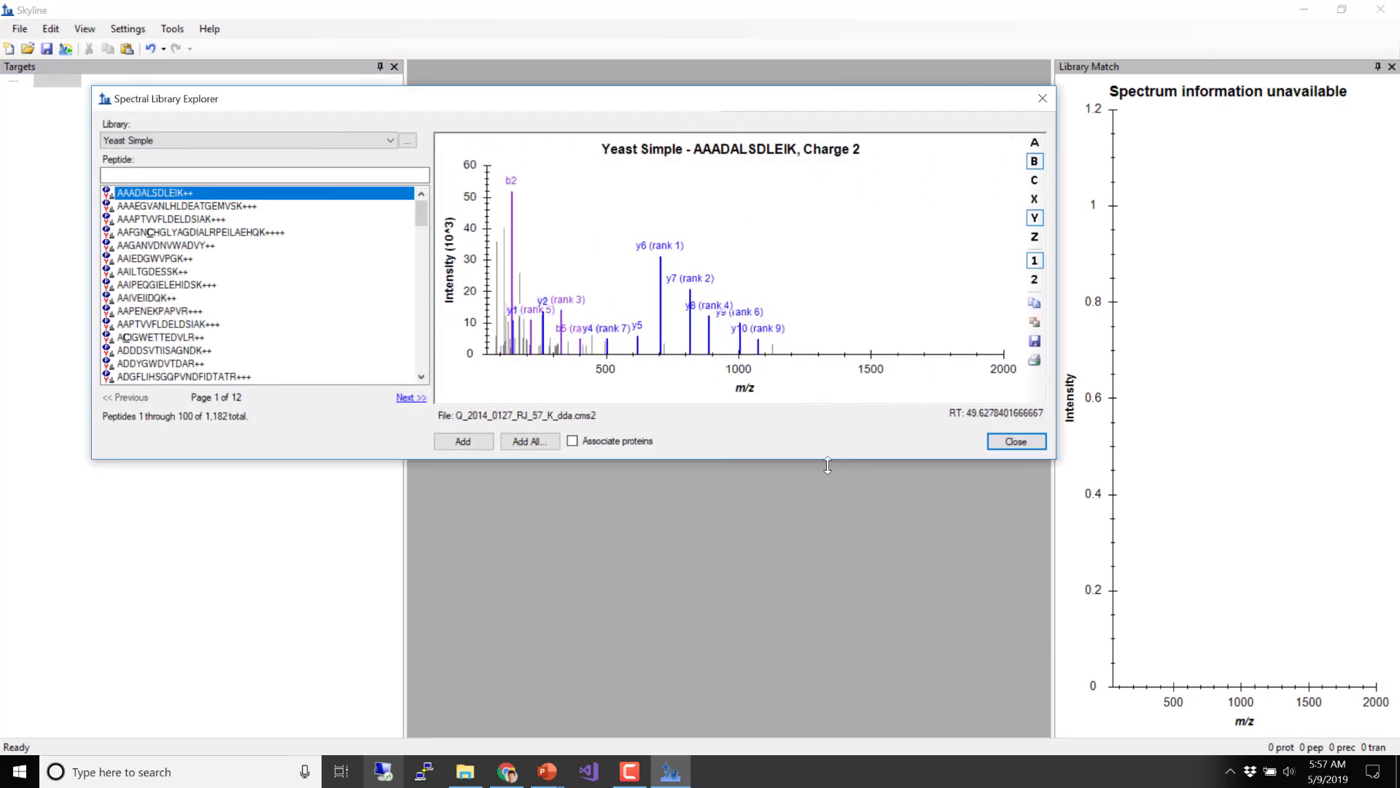
drag(828, 466, 828, 648)
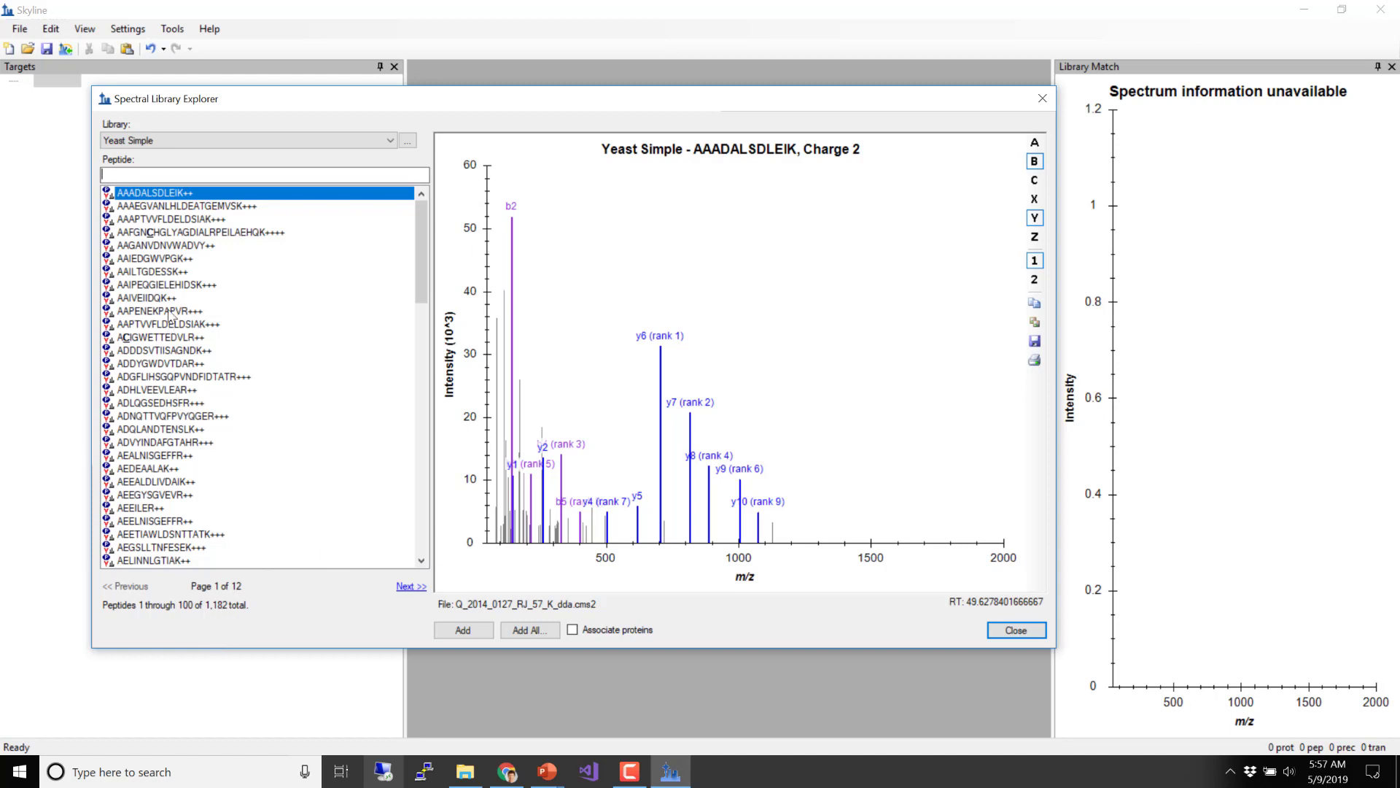
- Show charge 2 fragment ions on the AAAEGVANLHLDEATGEMVSK spectrum and view the spectra of the following two peptides
click(179, 208)
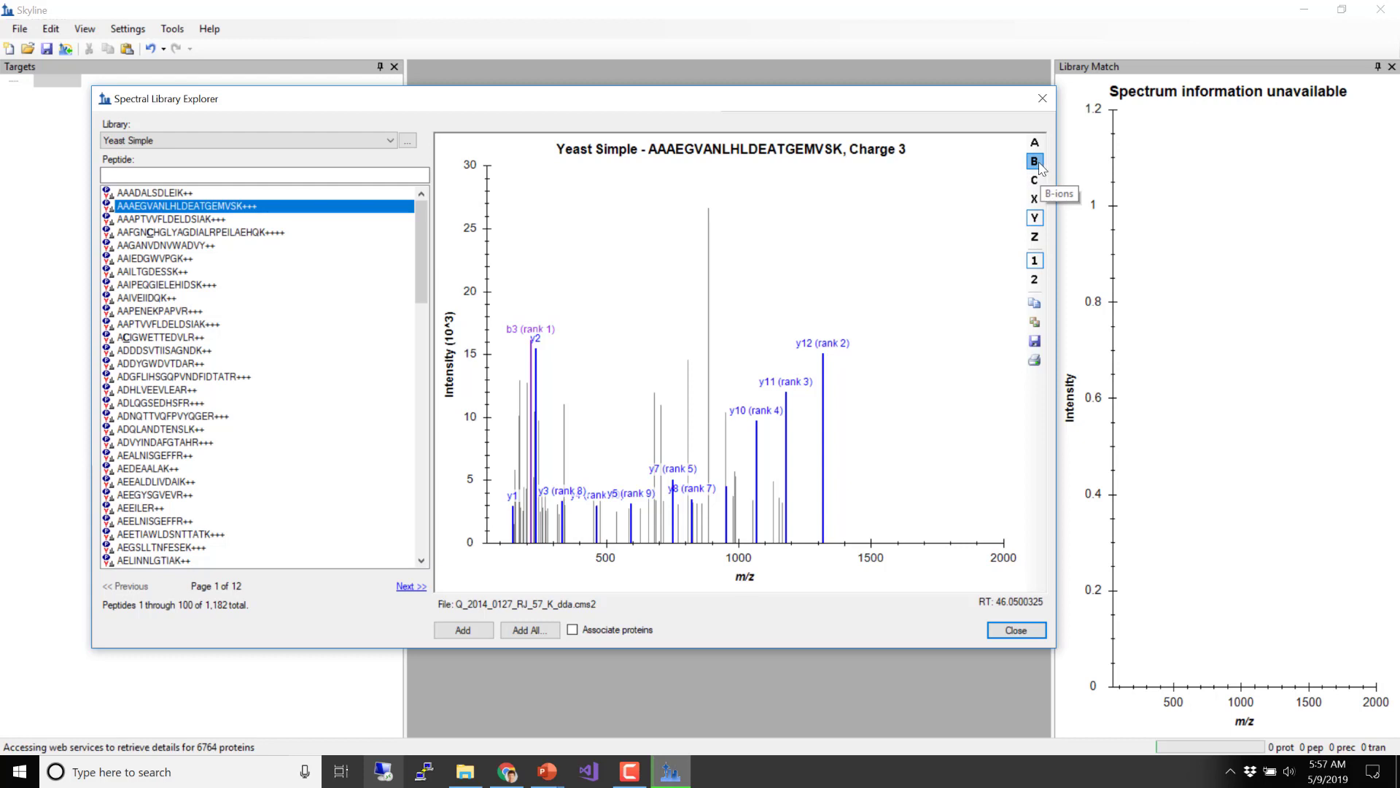
click(1034, 280)
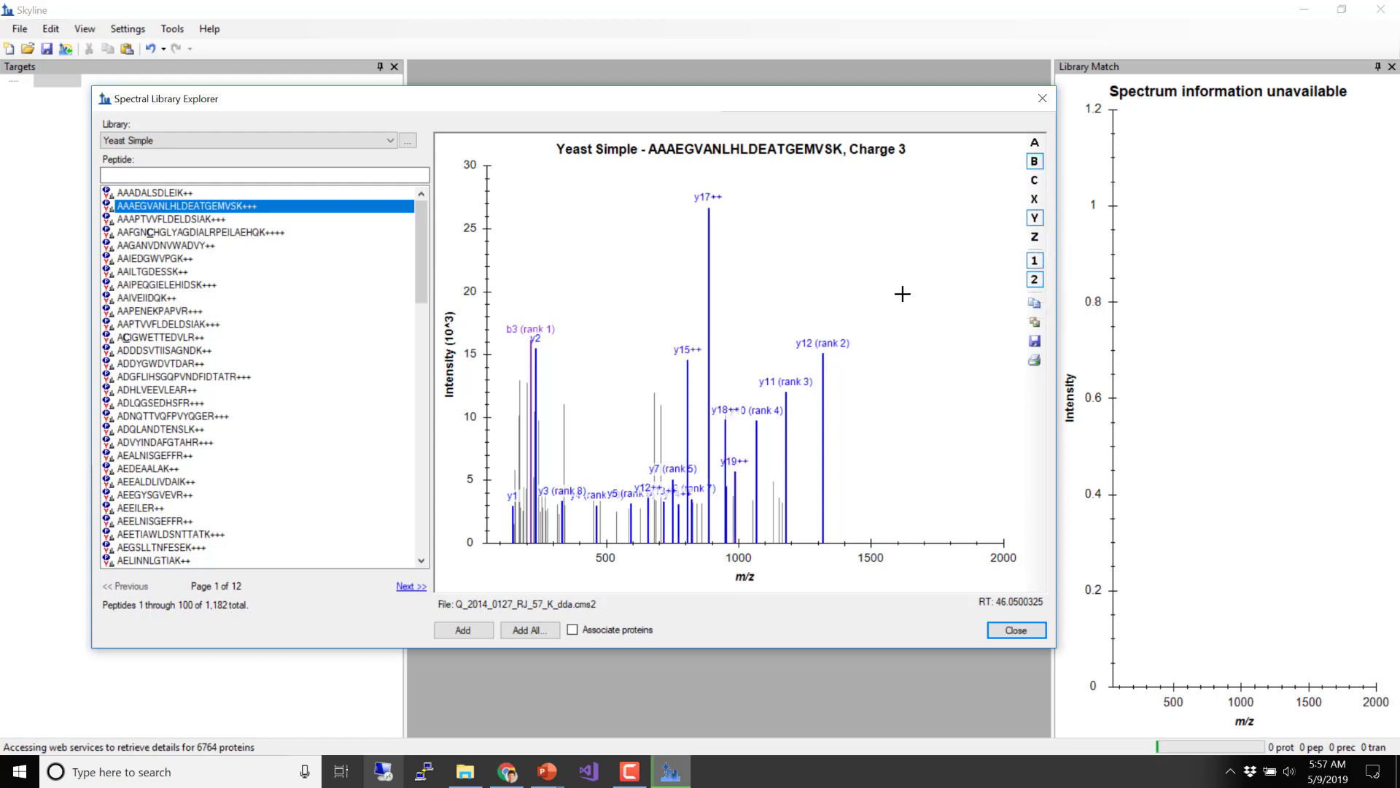
click(247, 221)
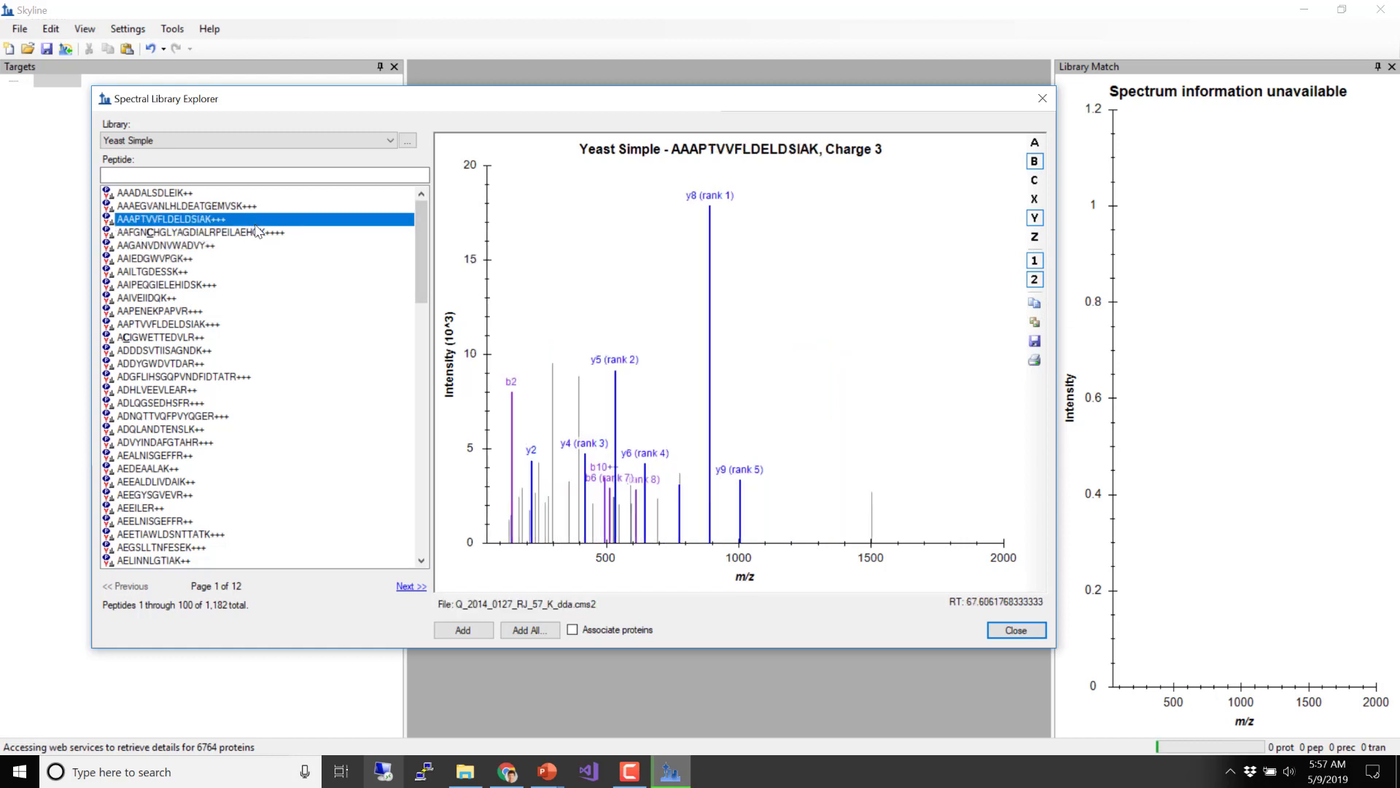
click(264, 232)
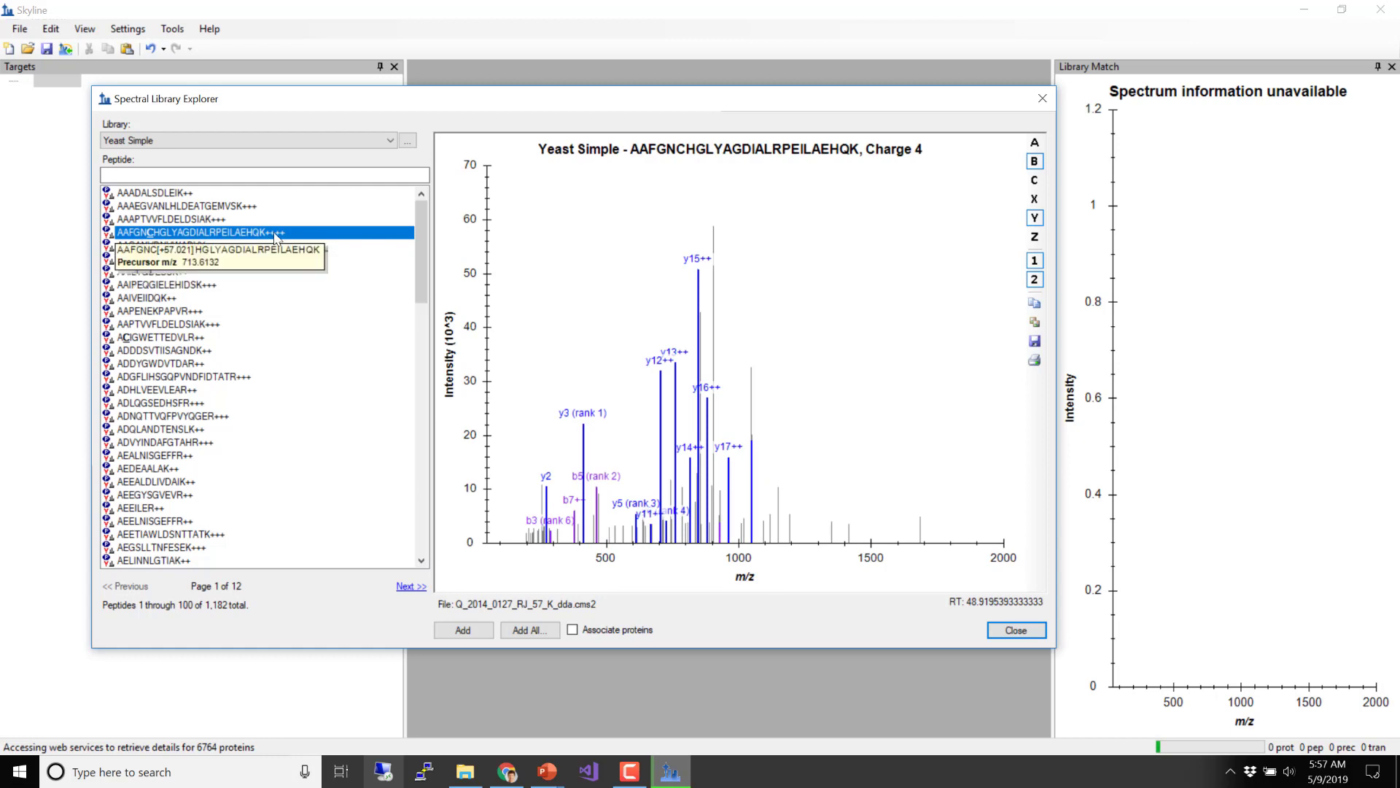
- Browse the spectra of the library peptides down to AEEILER and back up to ADQLANDTENSLK, examining the annotated fragment ions
key(Down)
key(Down)
key(Down)
key(Down)
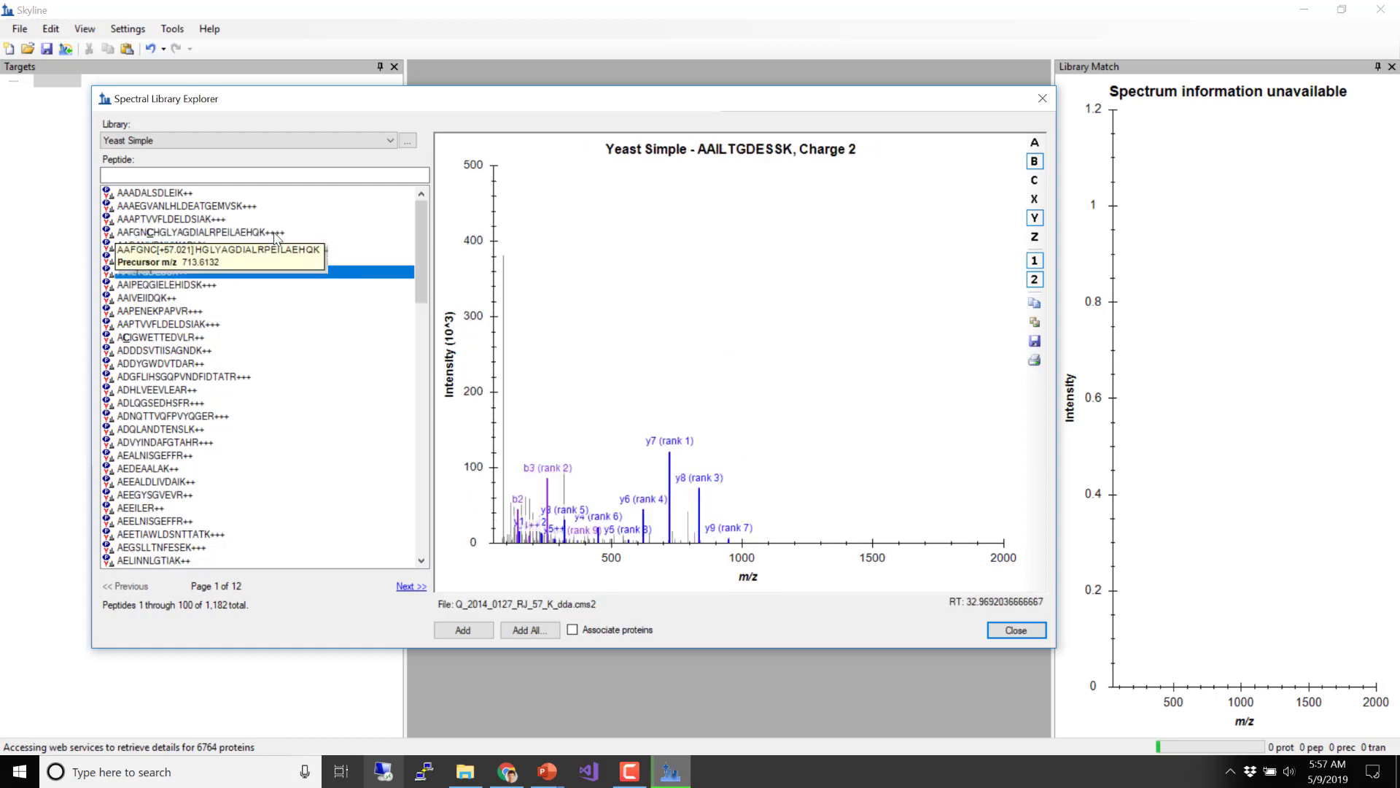
key(Down)
key(Down)
key(Down)
key(Down)
key(Down)
key(Down)
key(Down)
key(Down)
key(Down)
key(Down)
key(Down)
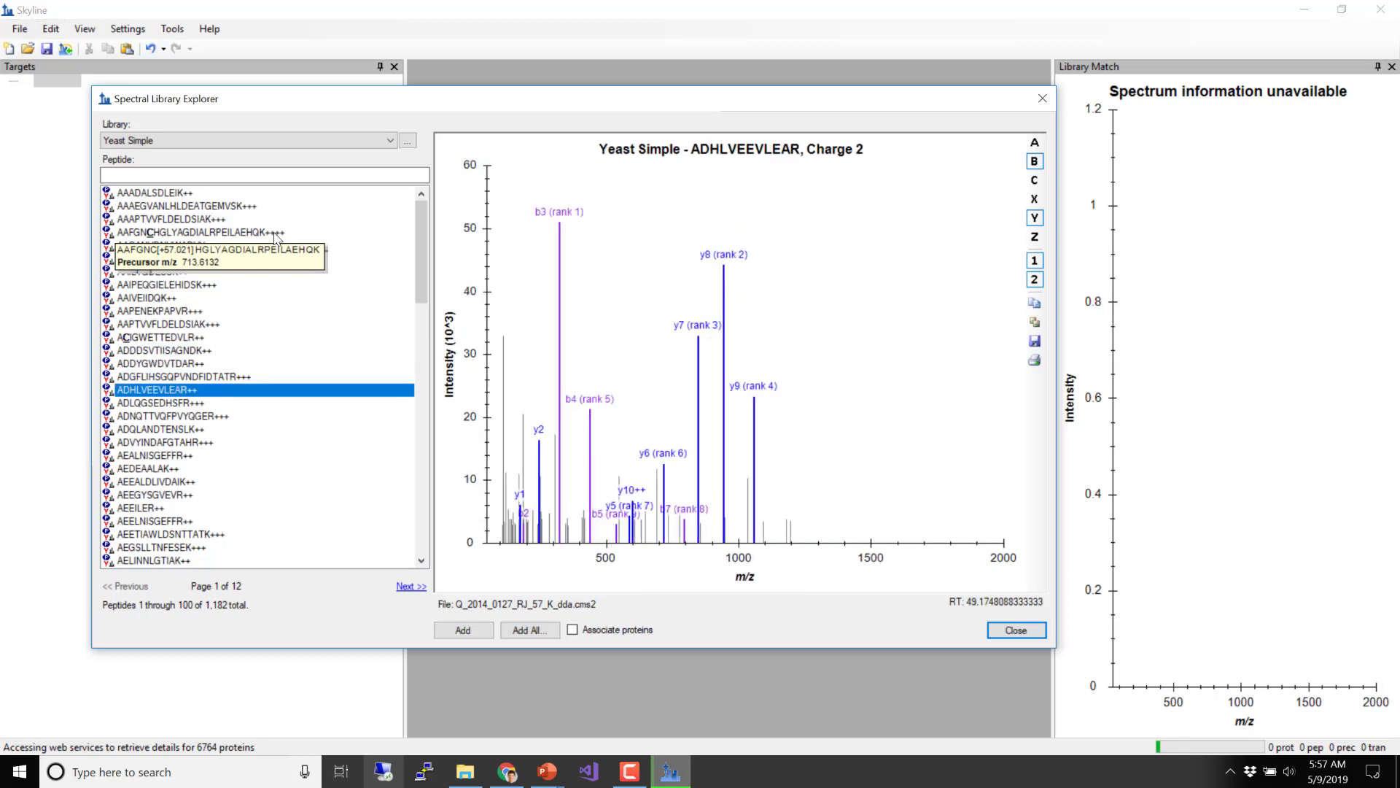
key(Down)
key(Down)
key(Down)
key(Down)
key(Down)
key(Down)
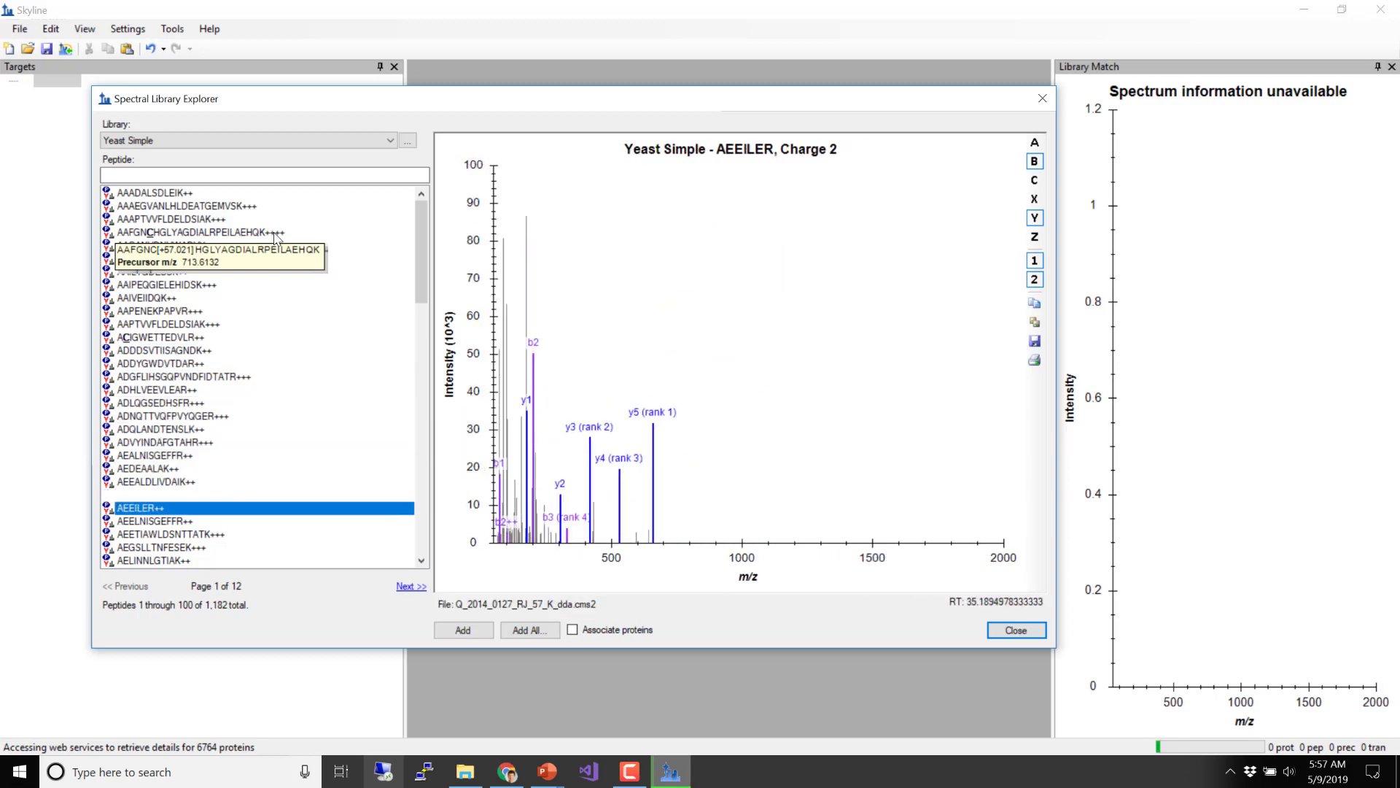
key(Up)
key(Up)
key(Up)
key(Up)
key(Up)
key(Up)
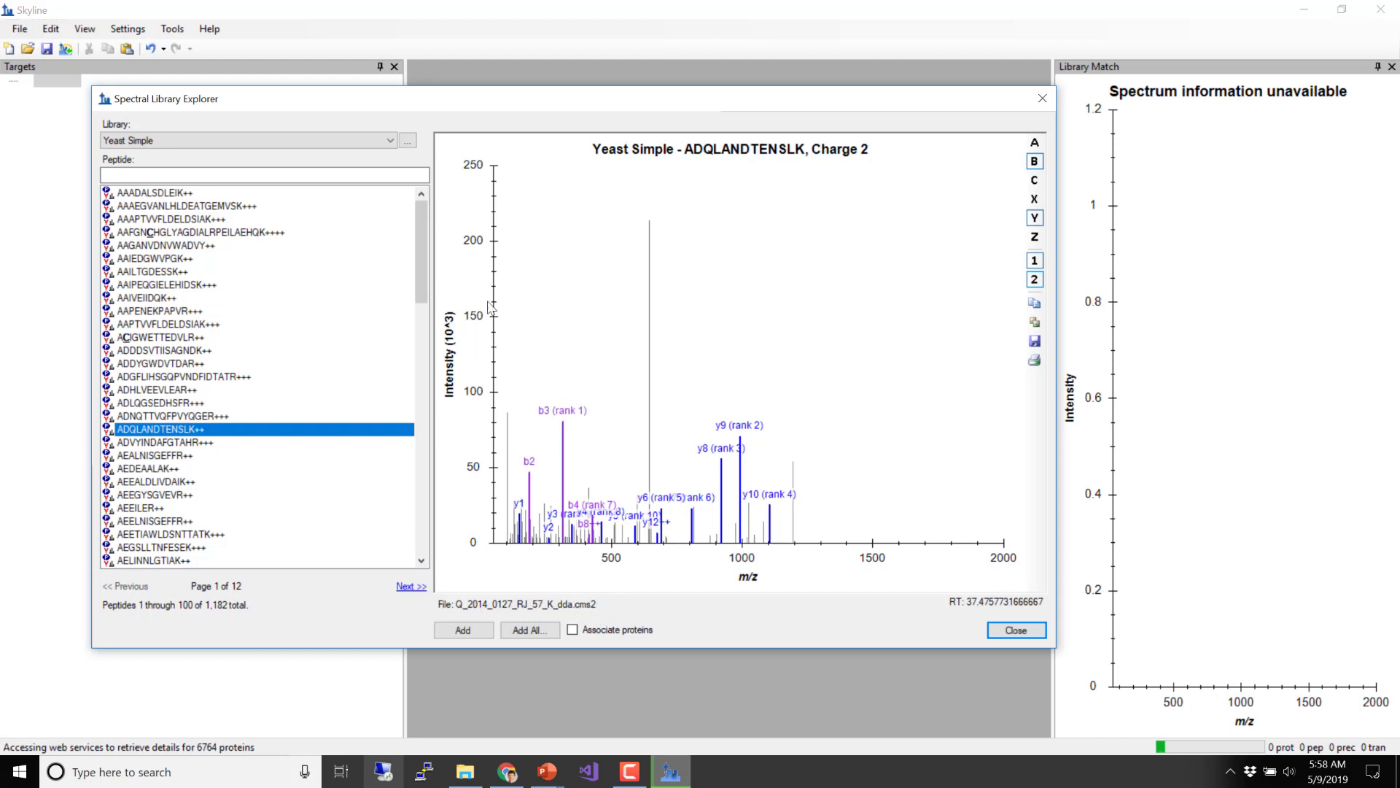
- View the Yeast Simple library details and widen the File Name column to read the full source file names
click(409, 141)
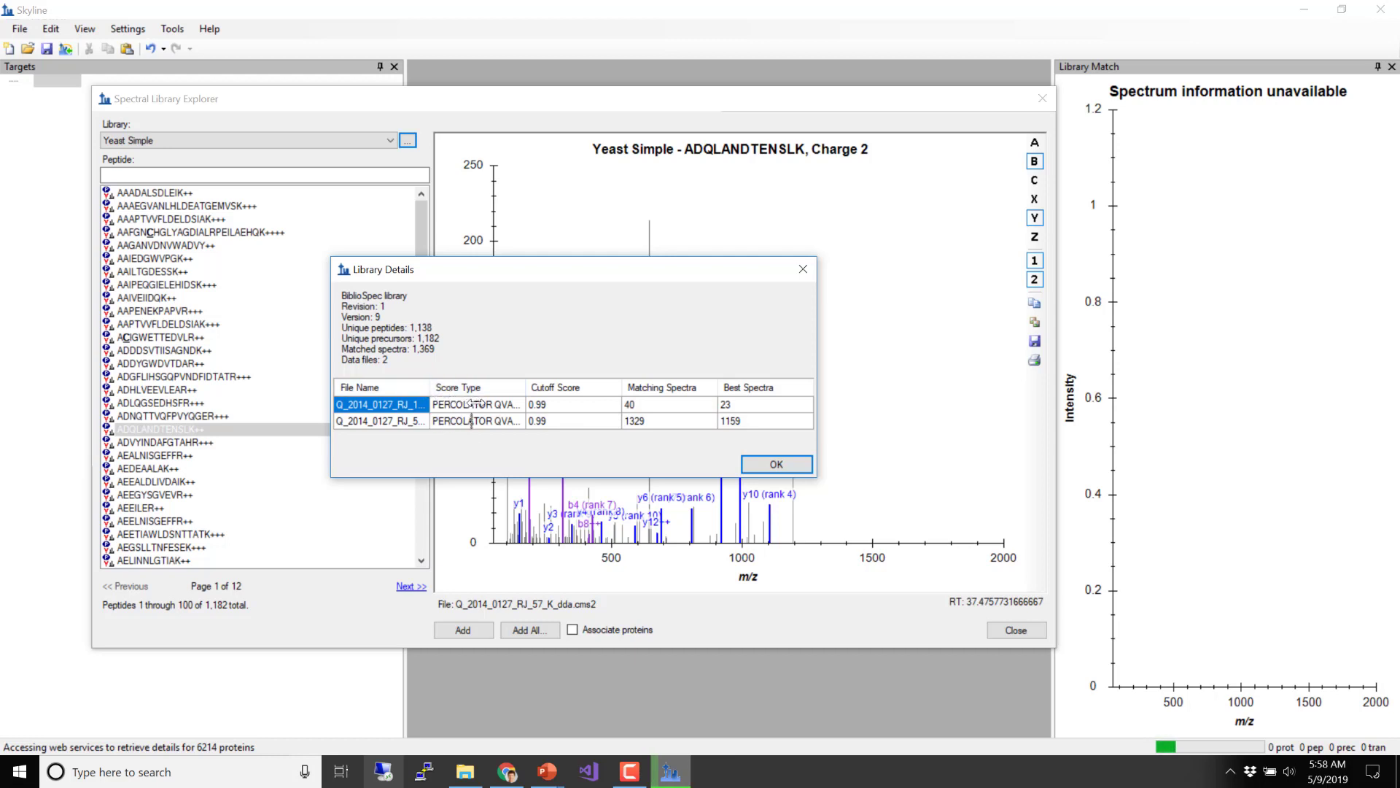
drag(431, 387, 475, 390)
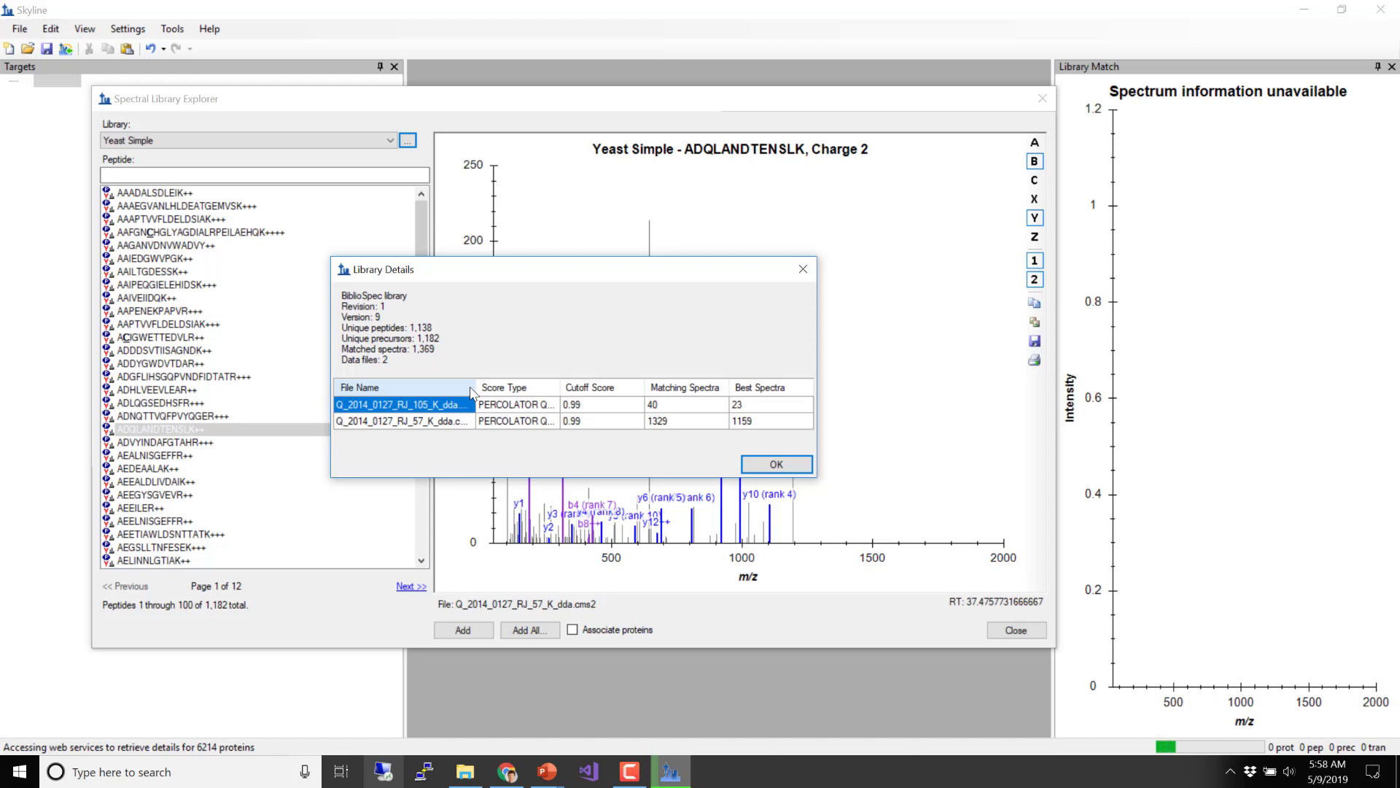
drag(476, 389, 513, 390)
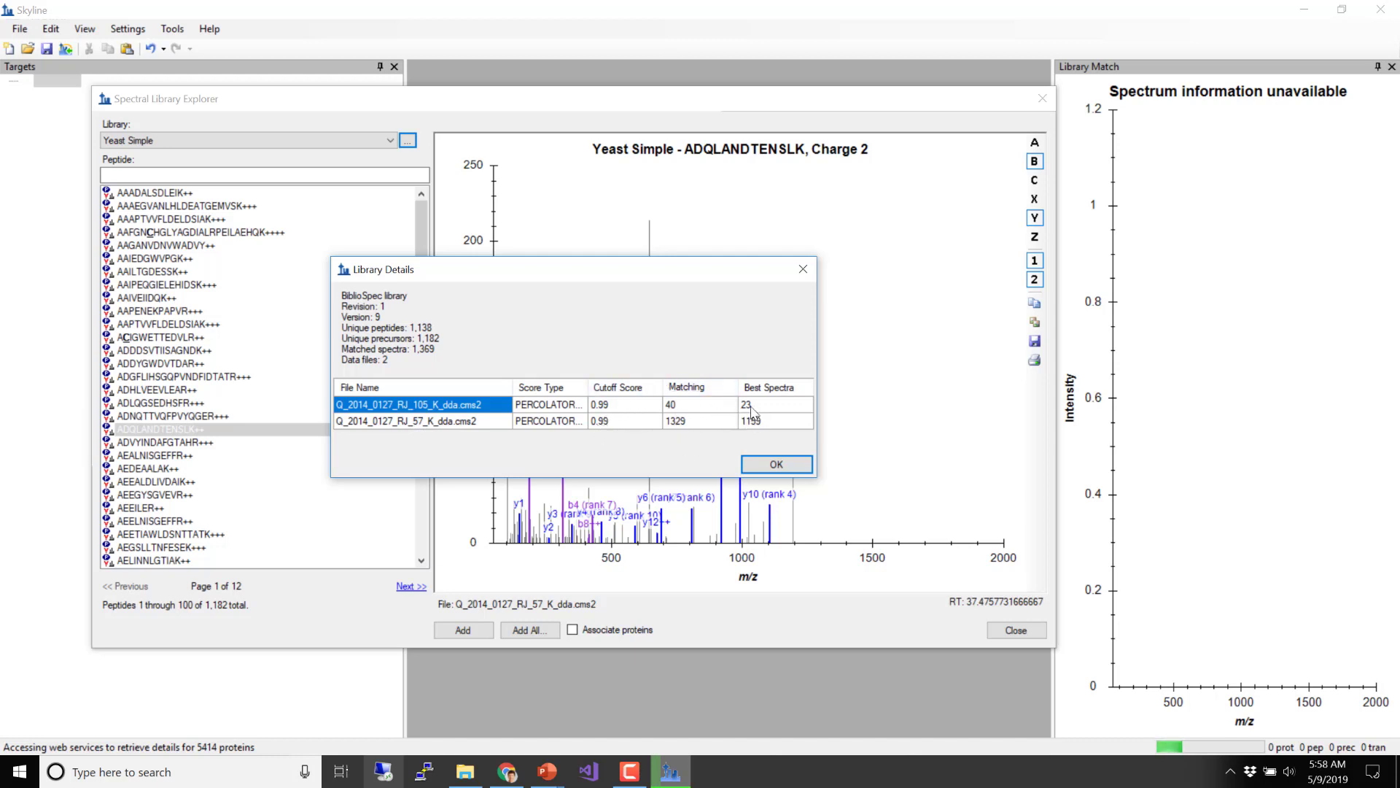
- Close the library details and the Spectral Library Explorer, and make the Targets pane narrower
click(807, 274)
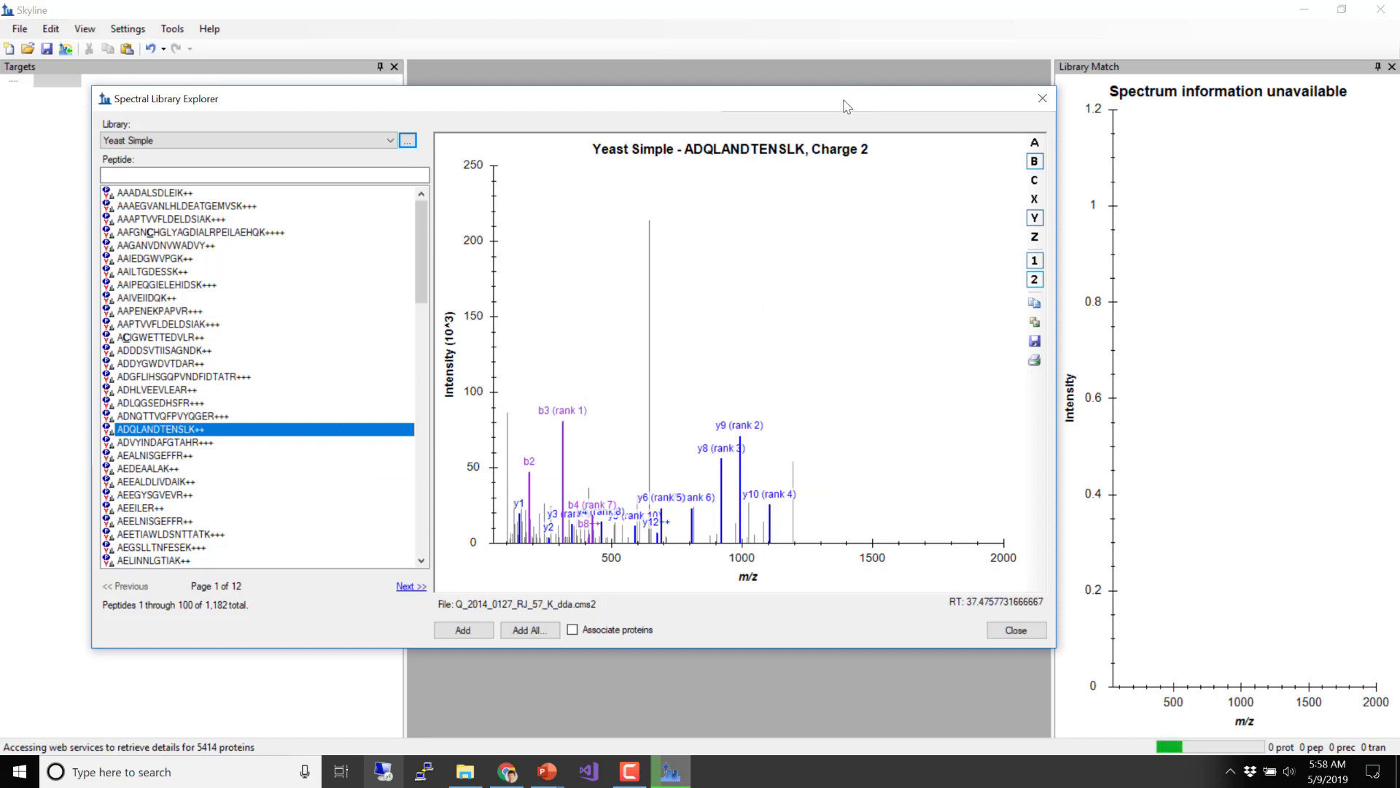
drag(846, 106, 924, 118)
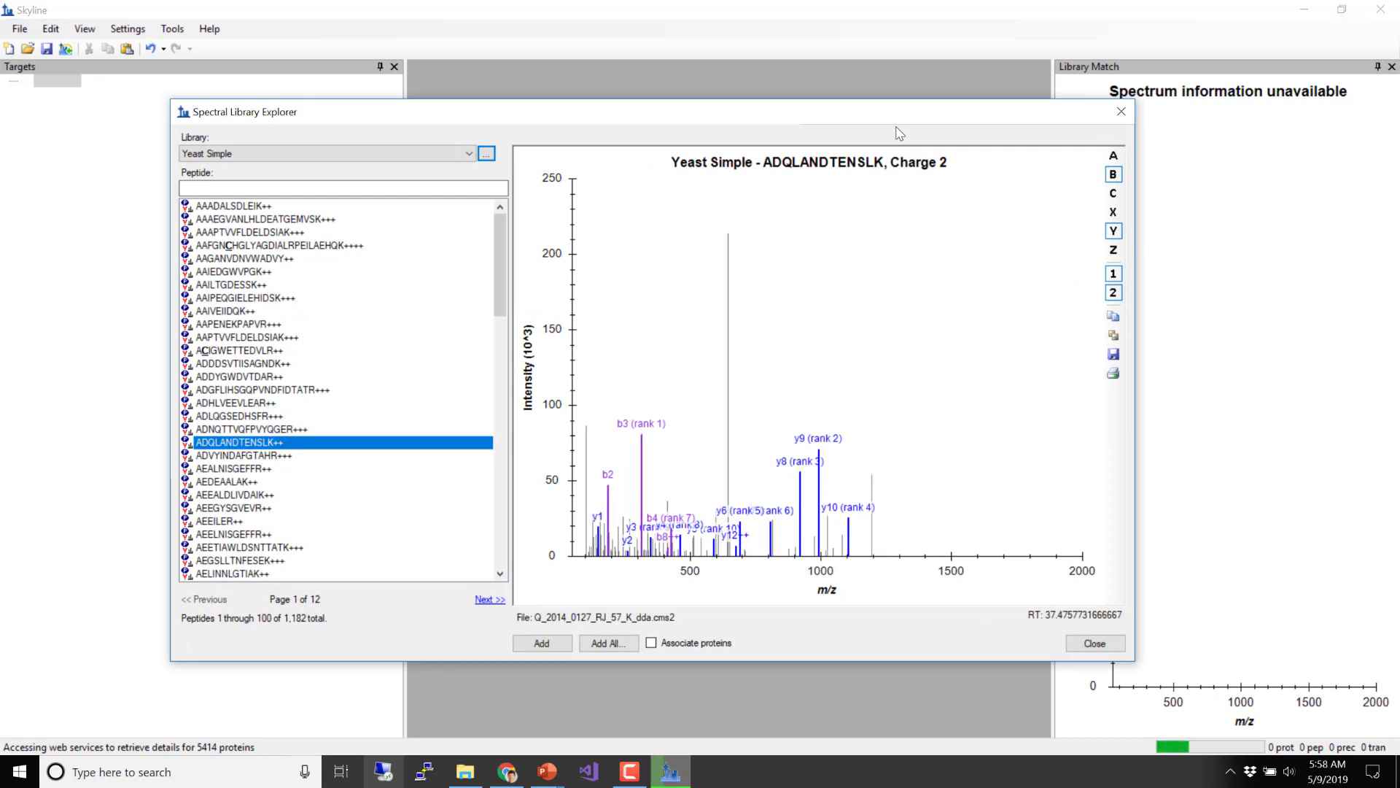
click(1121, 112)
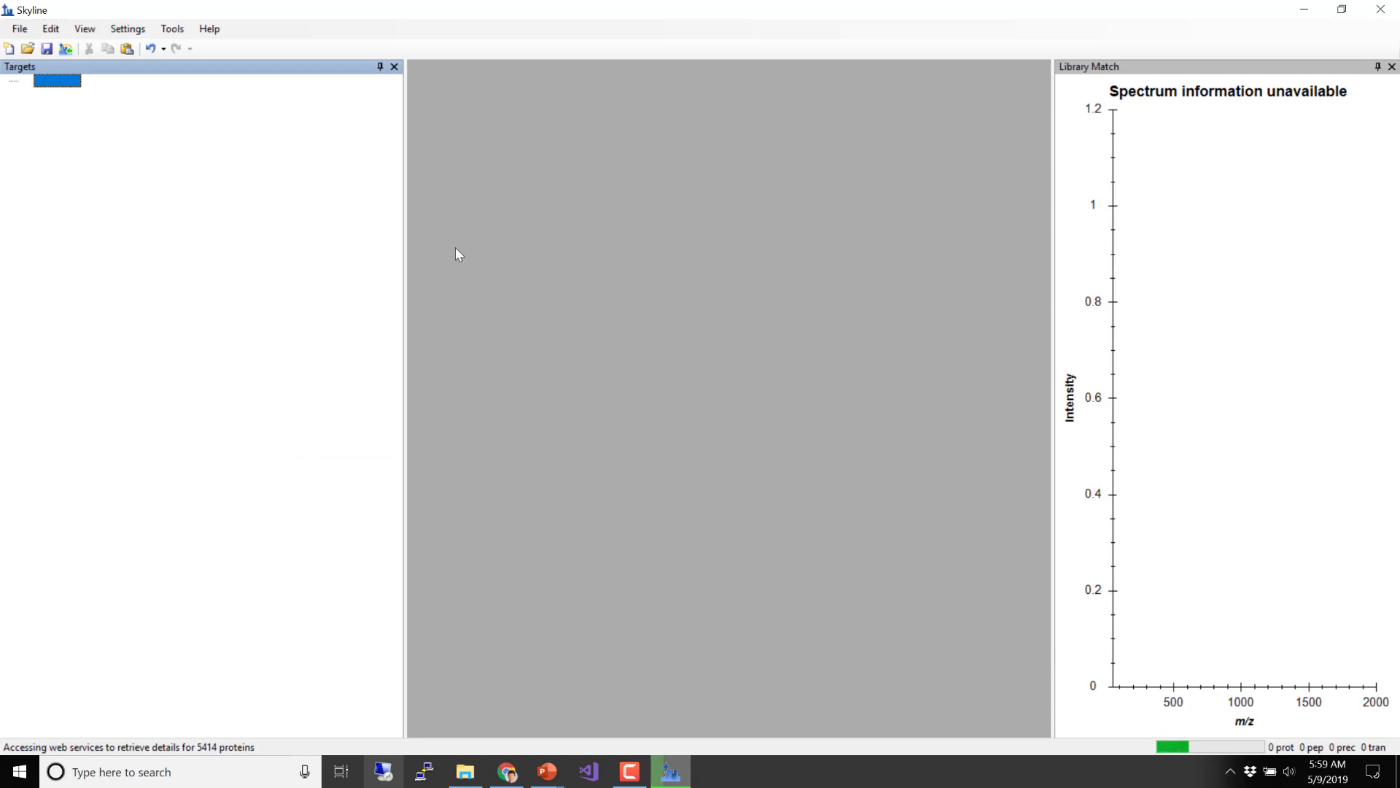
drag(405, 260, 325, 270)
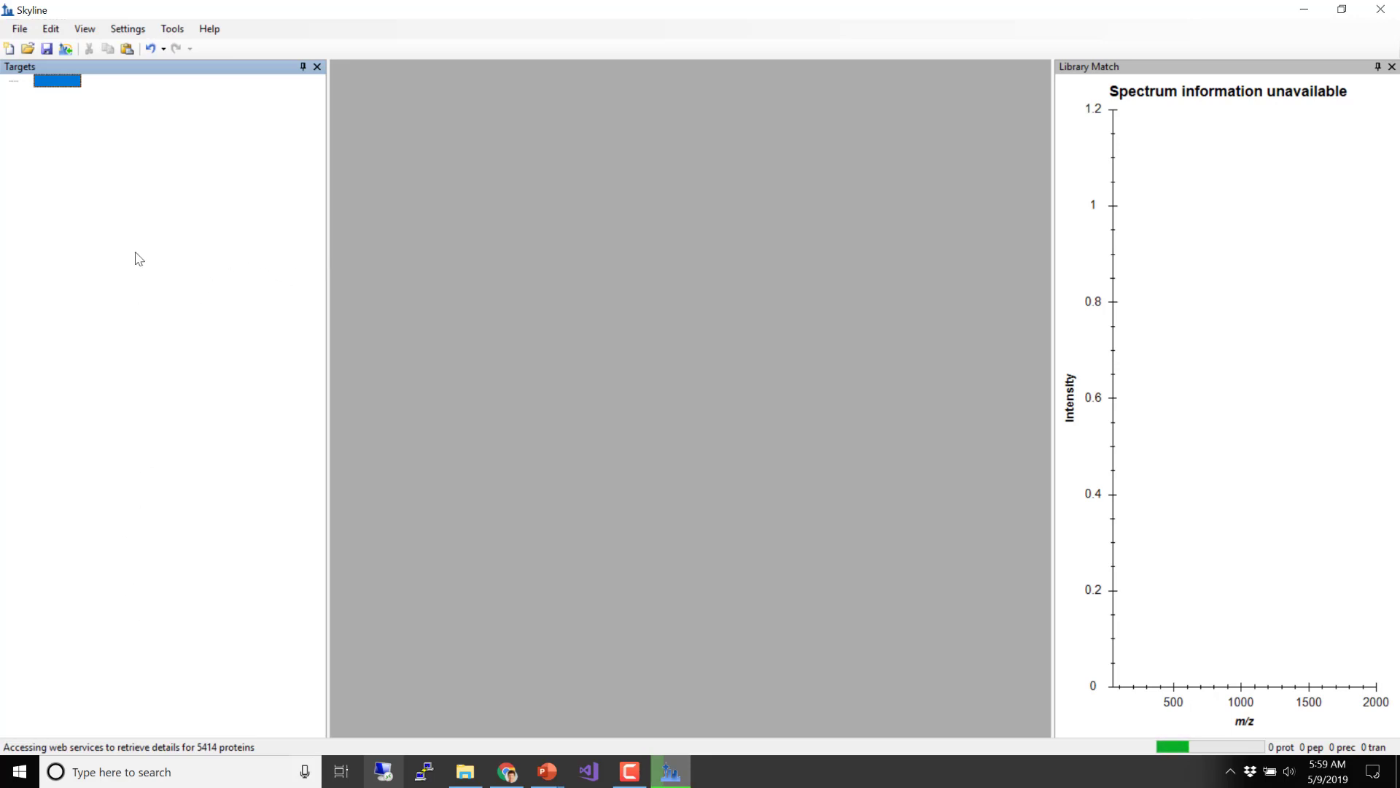
text(pyr)
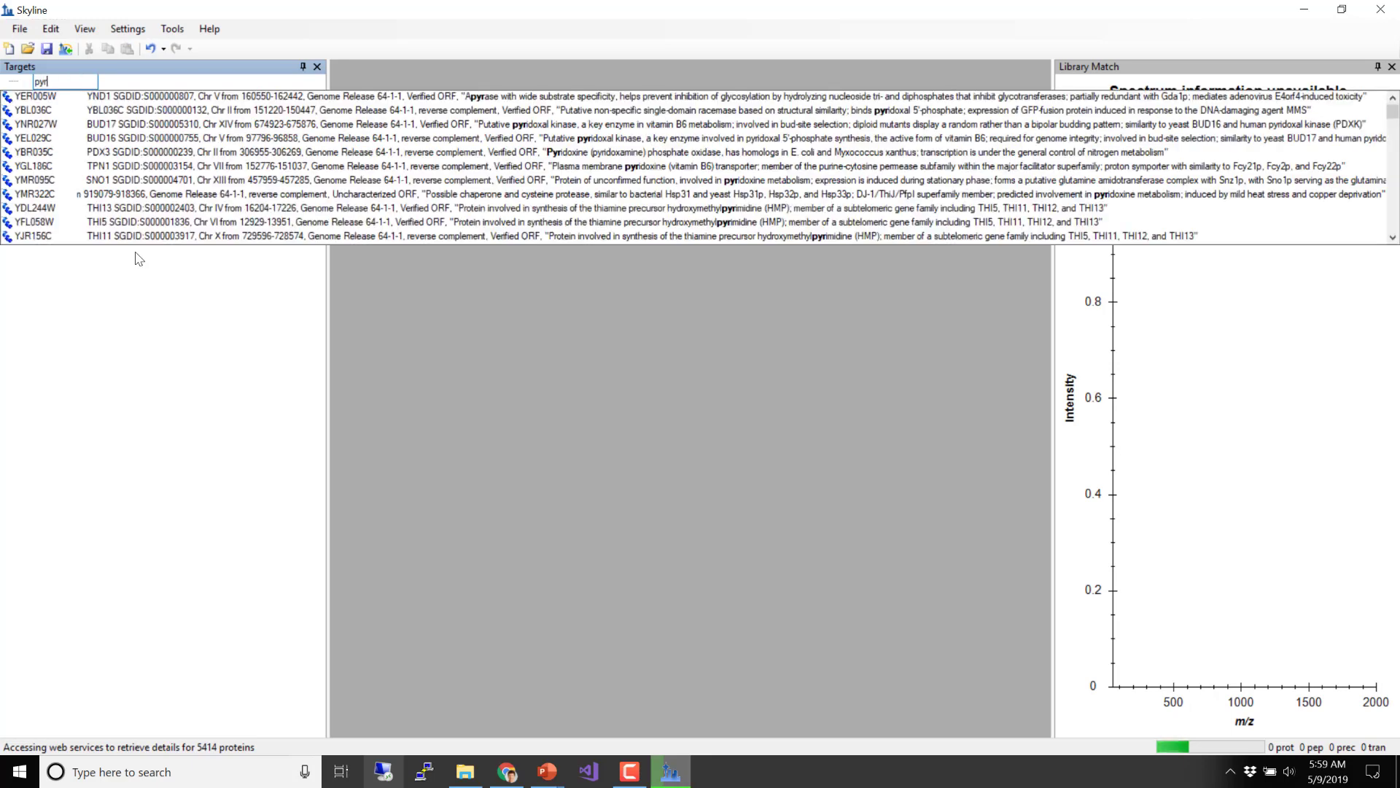
text(uv)
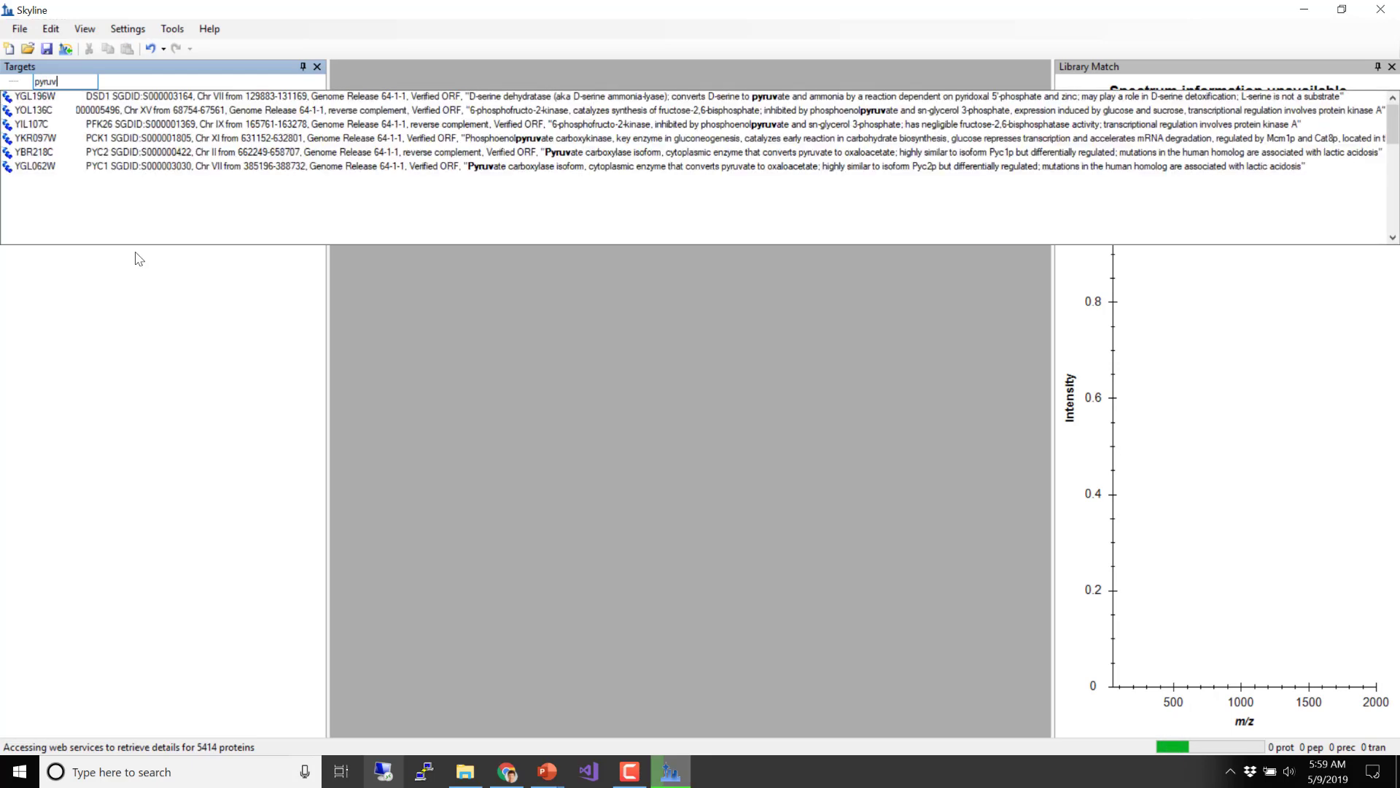
key(Escape)
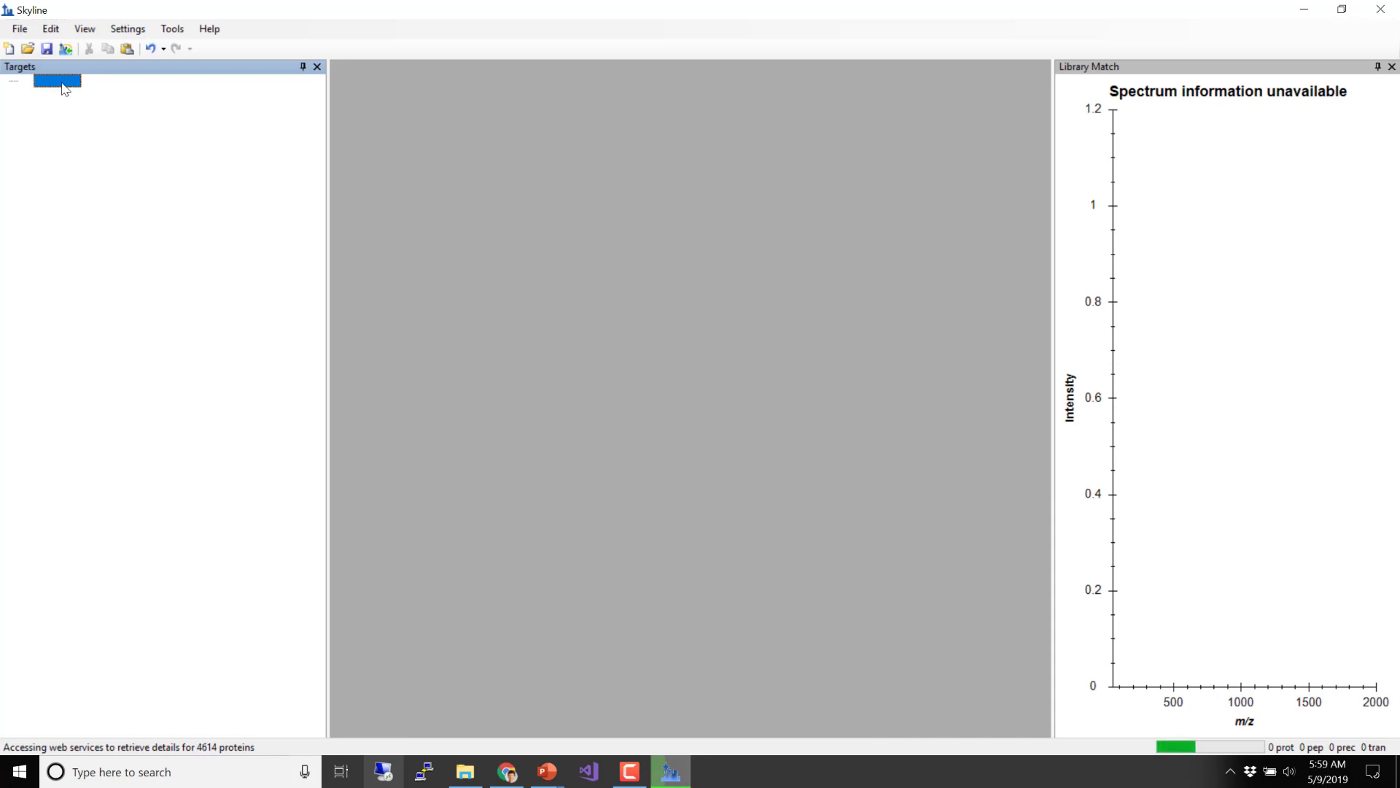
- Look up "pyruvate decarb" among the background proteins and add the PDC1 protein YLR044C to the targets
text(pyruvate)
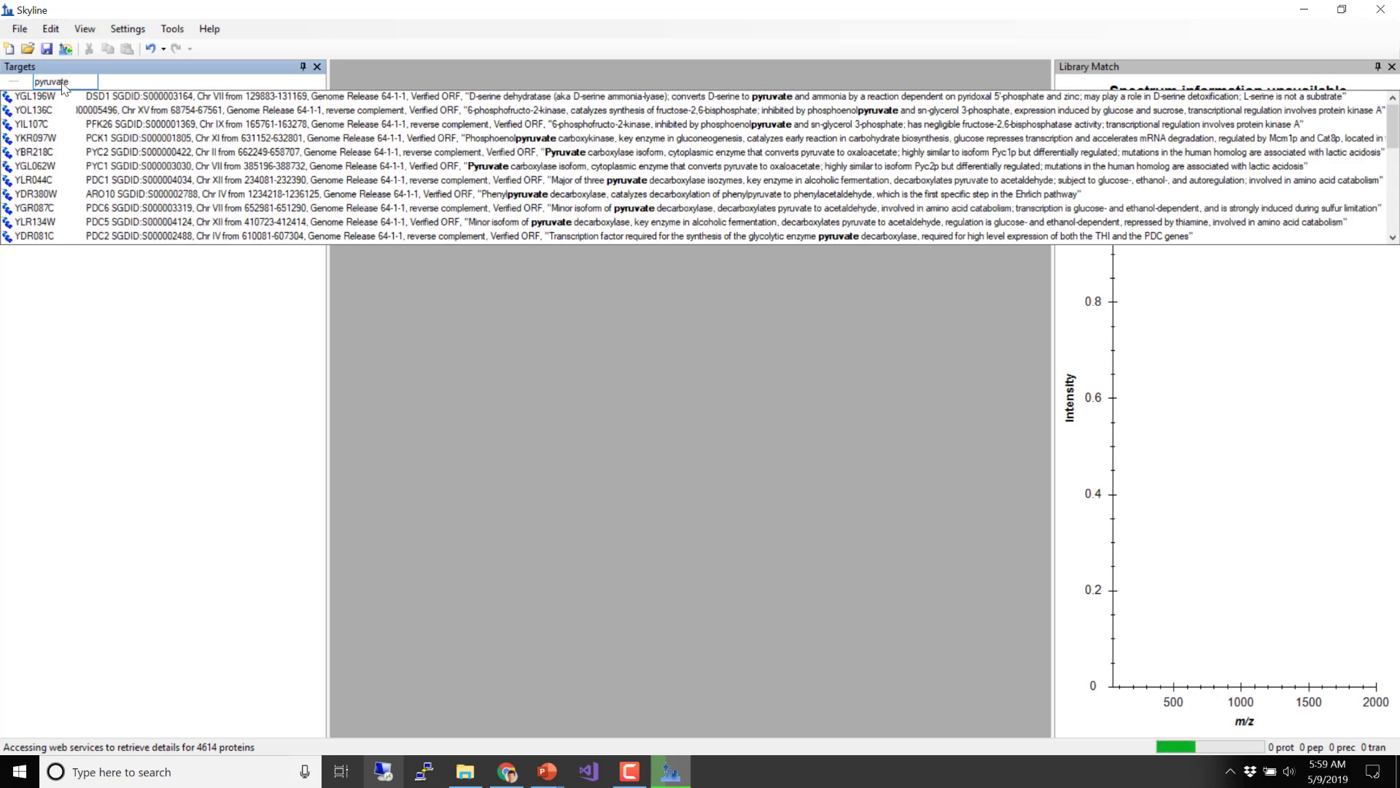
text( de)
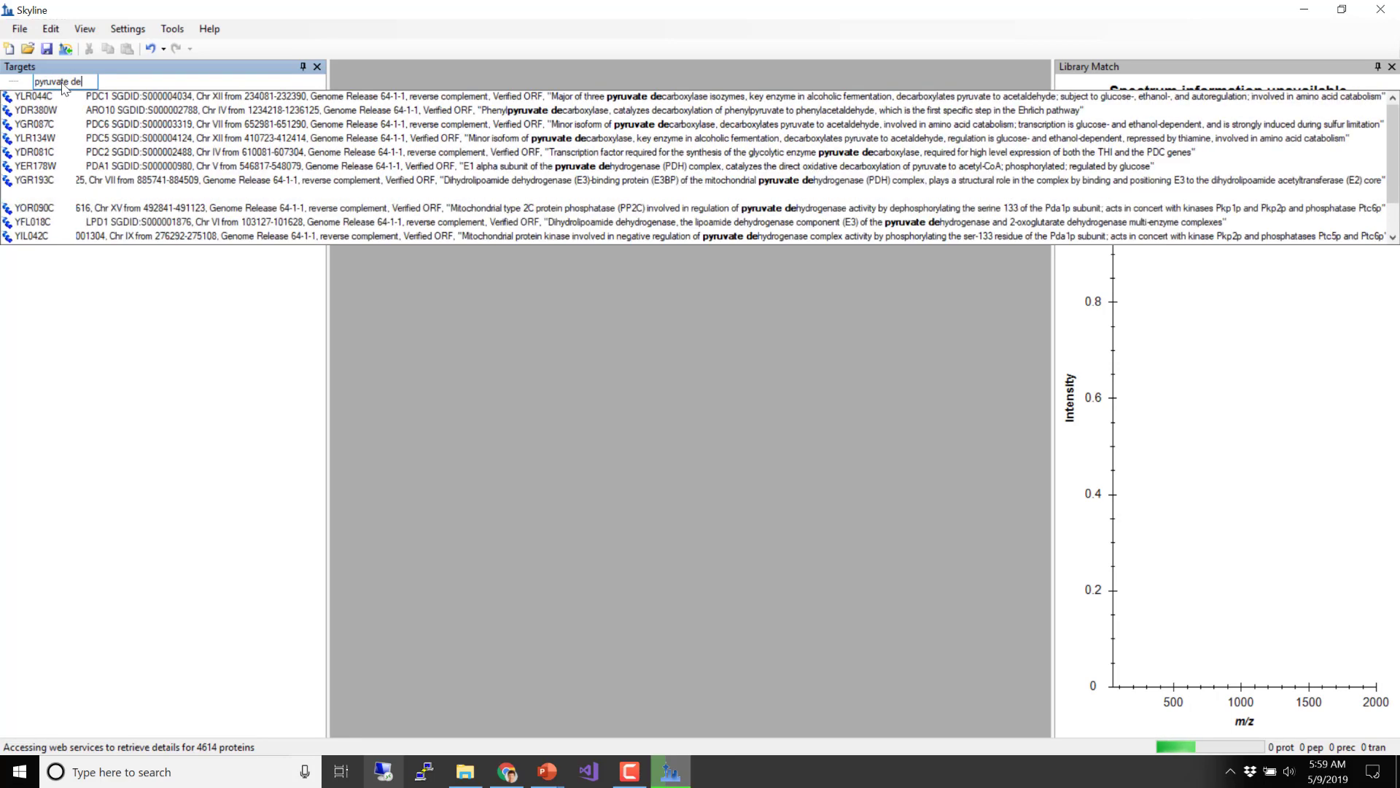
text(carb)
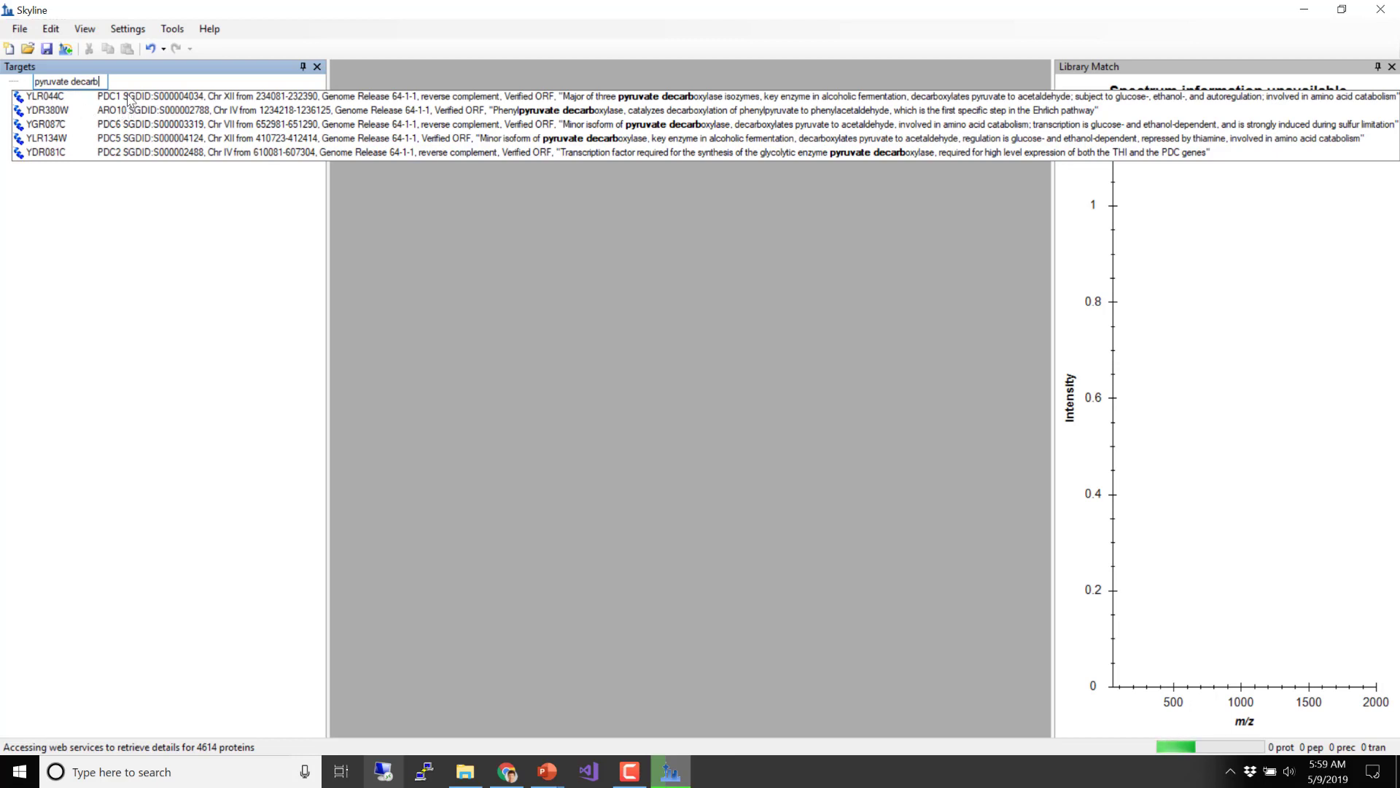
key(ctrl+a)
key(BackSpace)
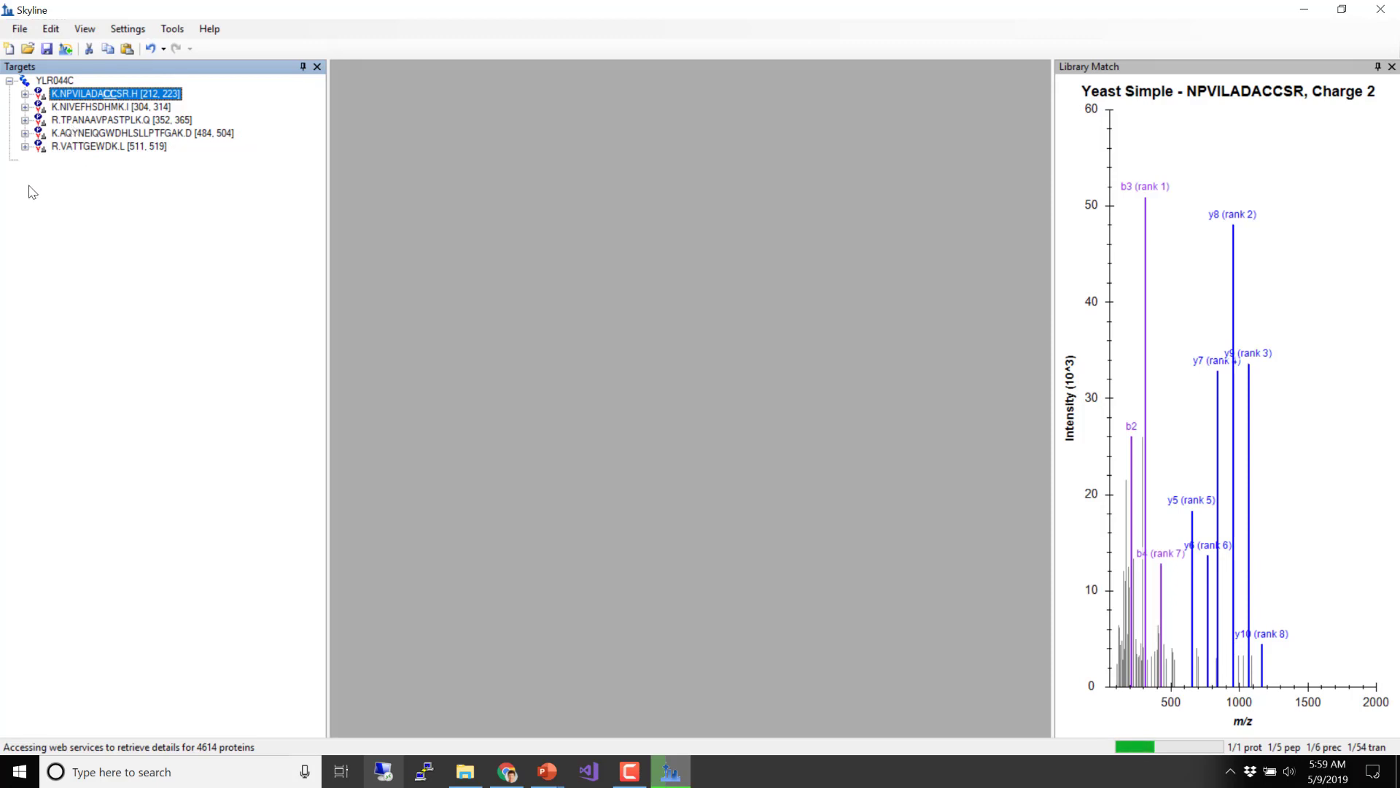
- Expand the NIVEFHSDHMK and TPANAAVPASTPLK peptides of YLR044C to examine their precursors and transitions
click(66, 110)
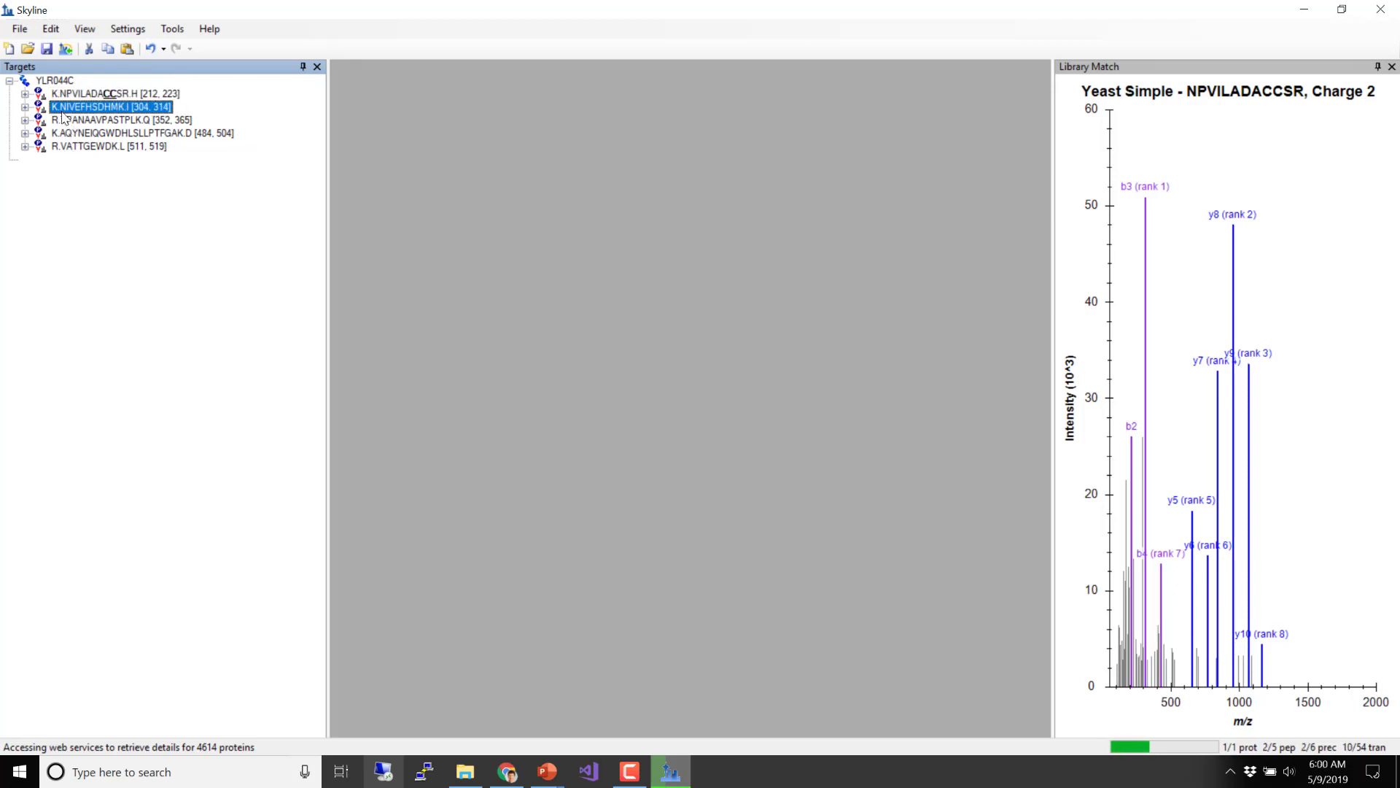
click(24, 106)
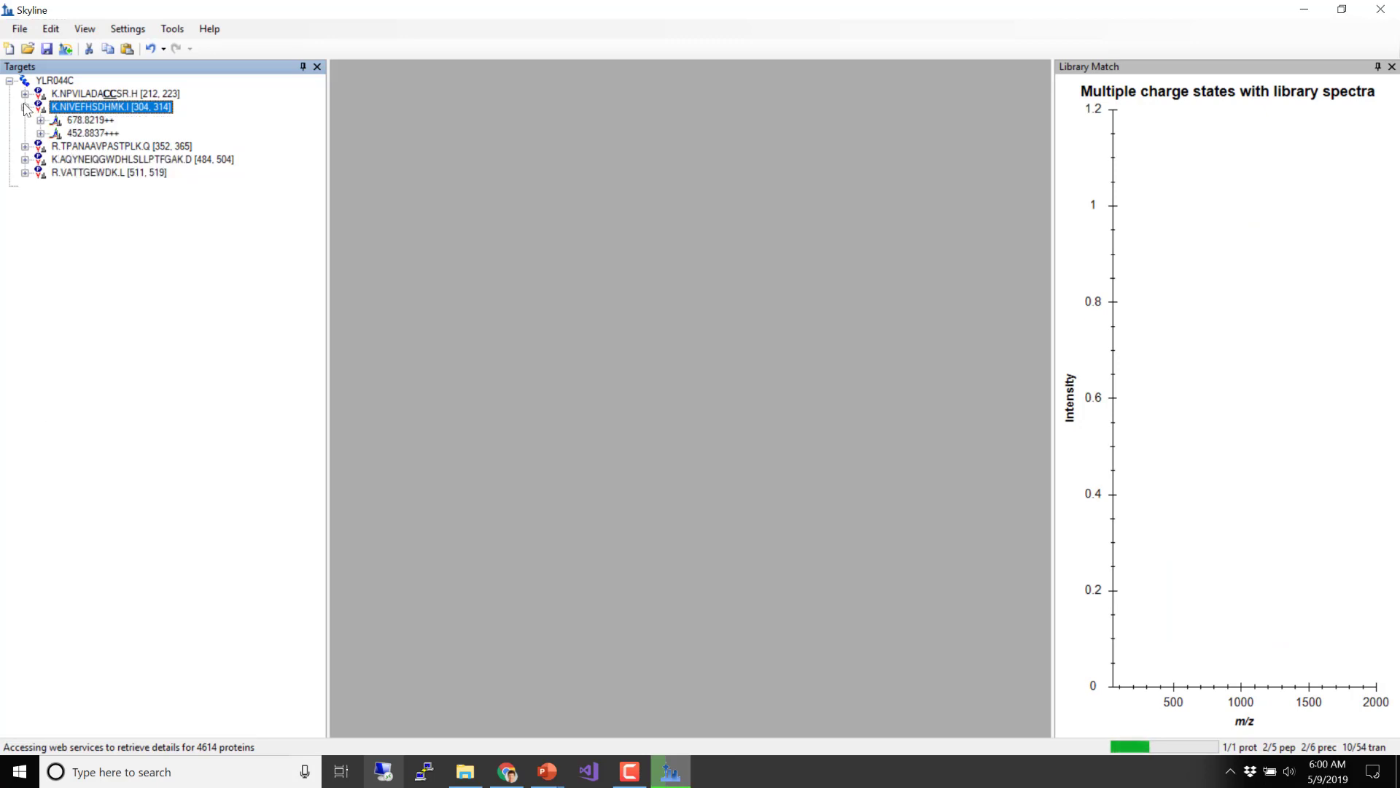
click(25, 146)
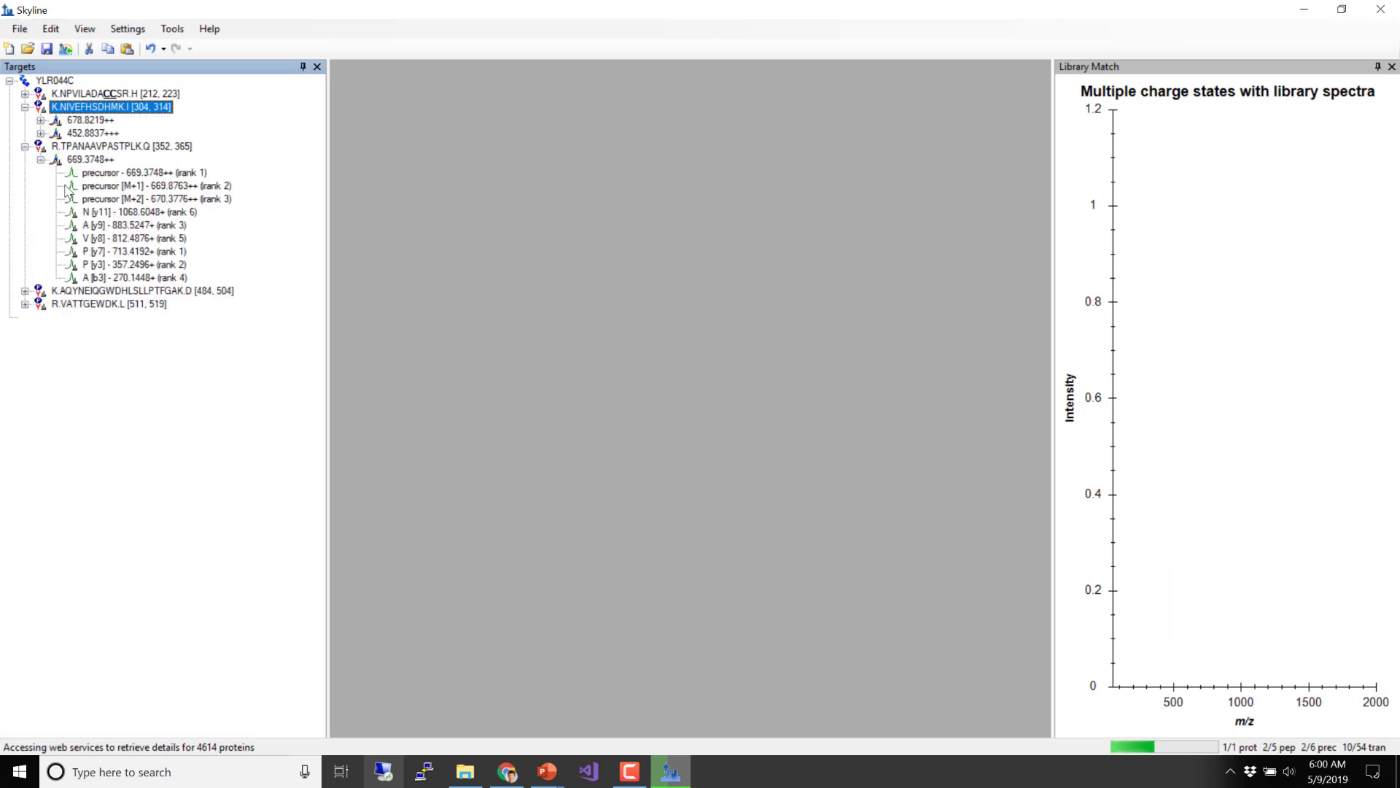